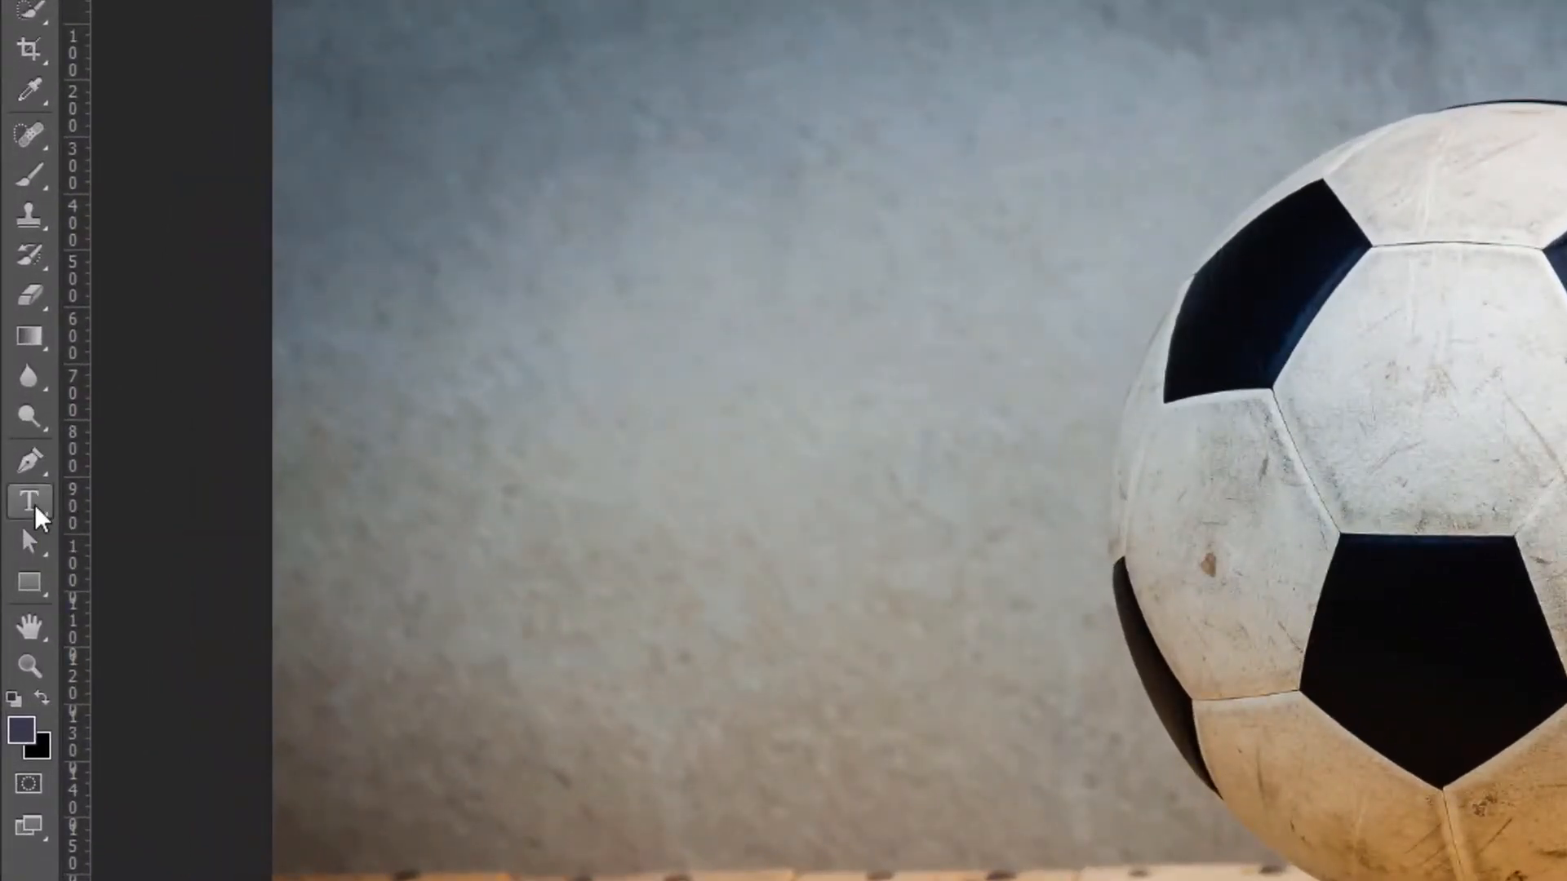
Add the horizontal text "TEKS ARTISTIK" on the wall beside the ball and set its size to 72 pt
right_click(31, 504)
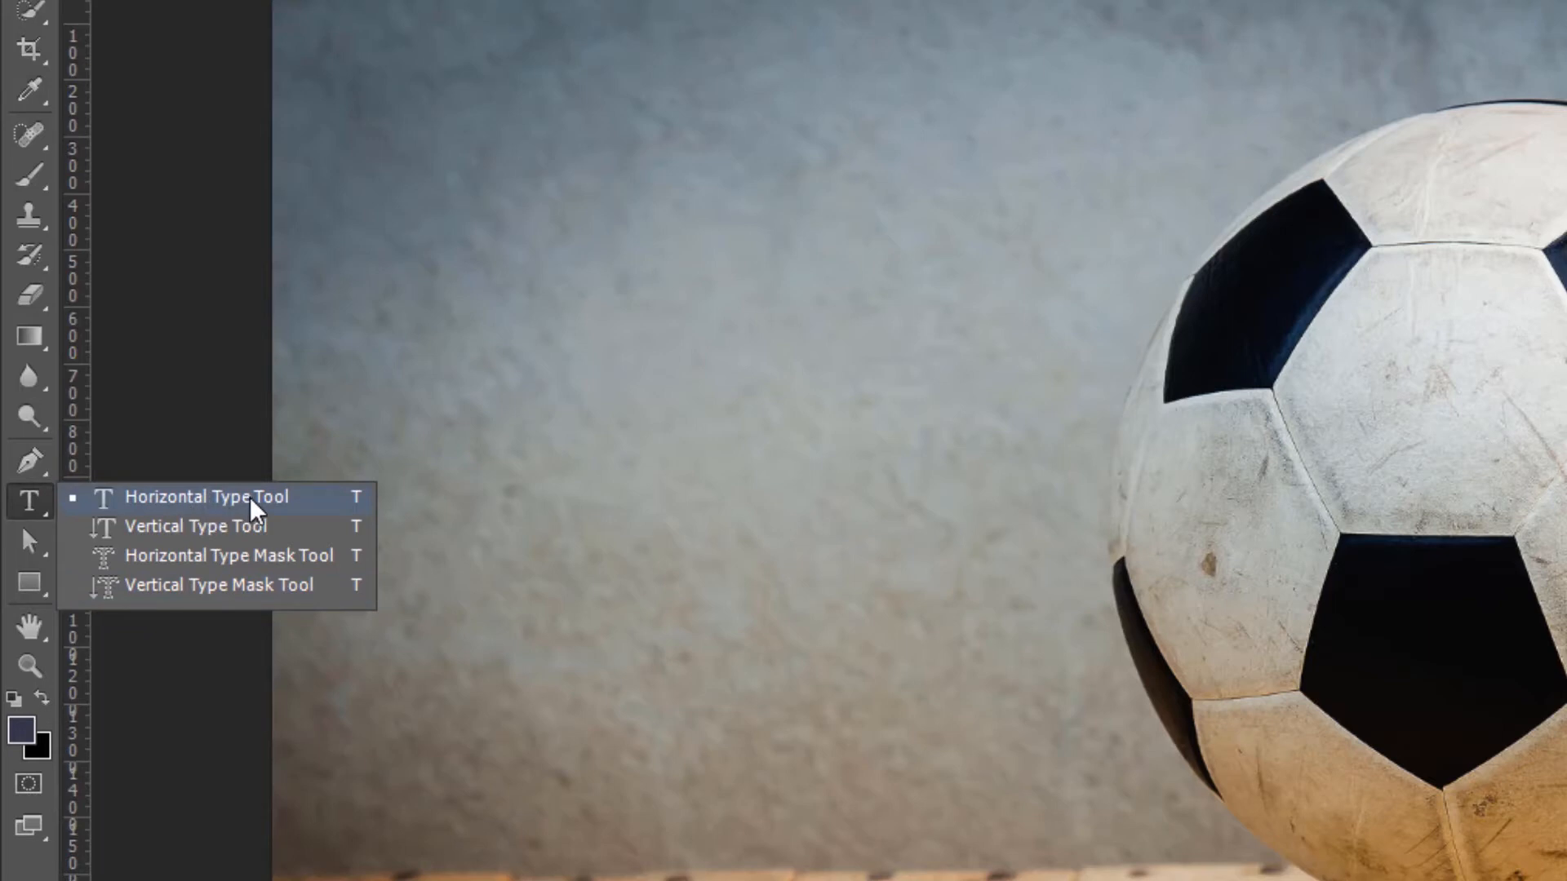
click(152, 505)
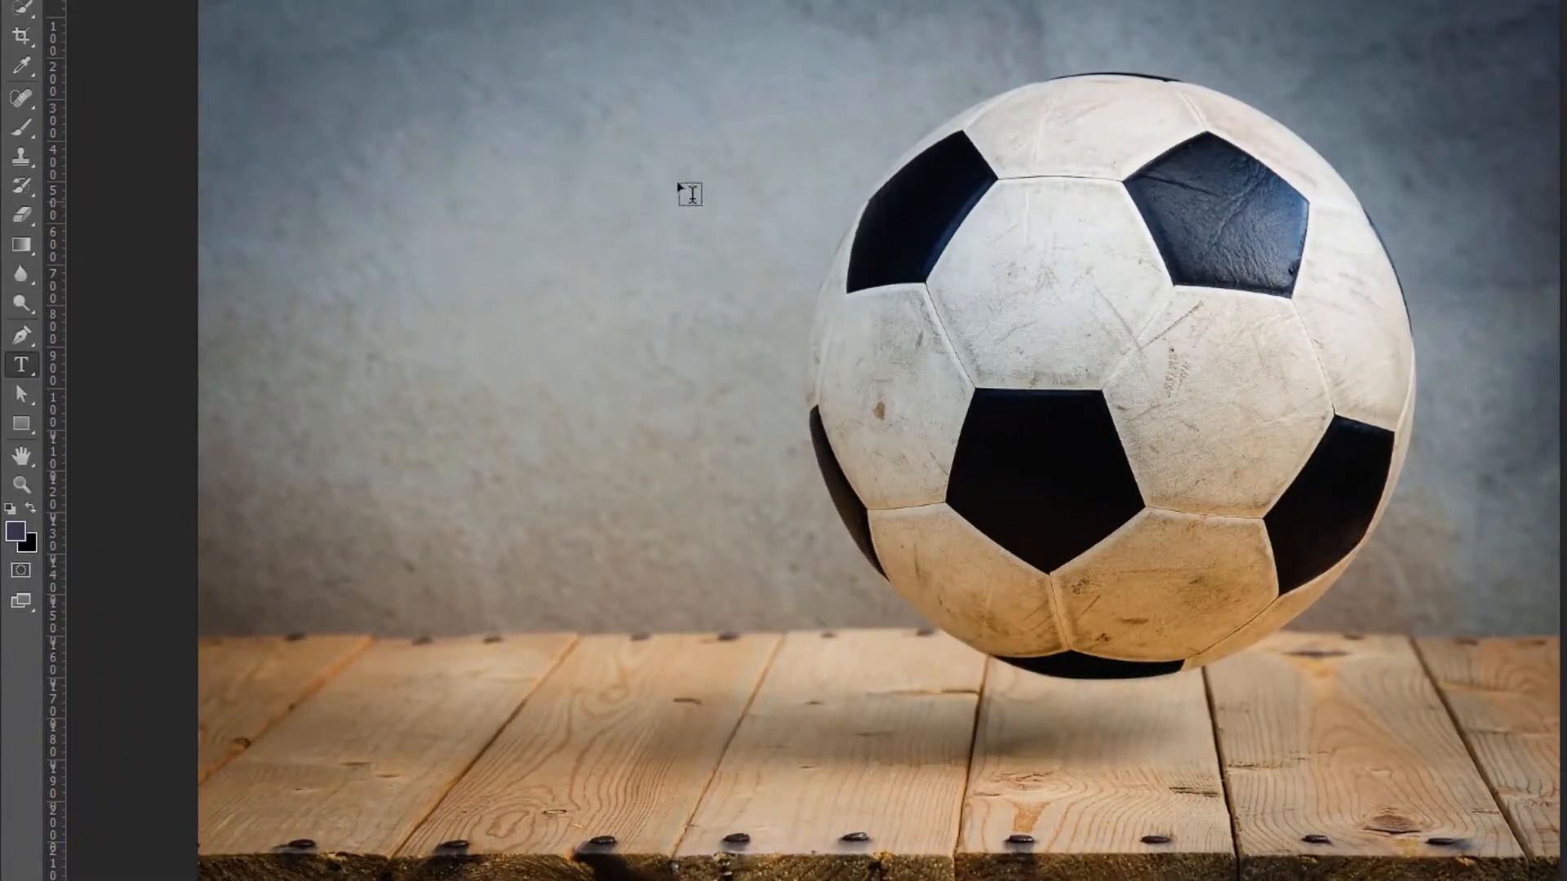
click(382, 205)
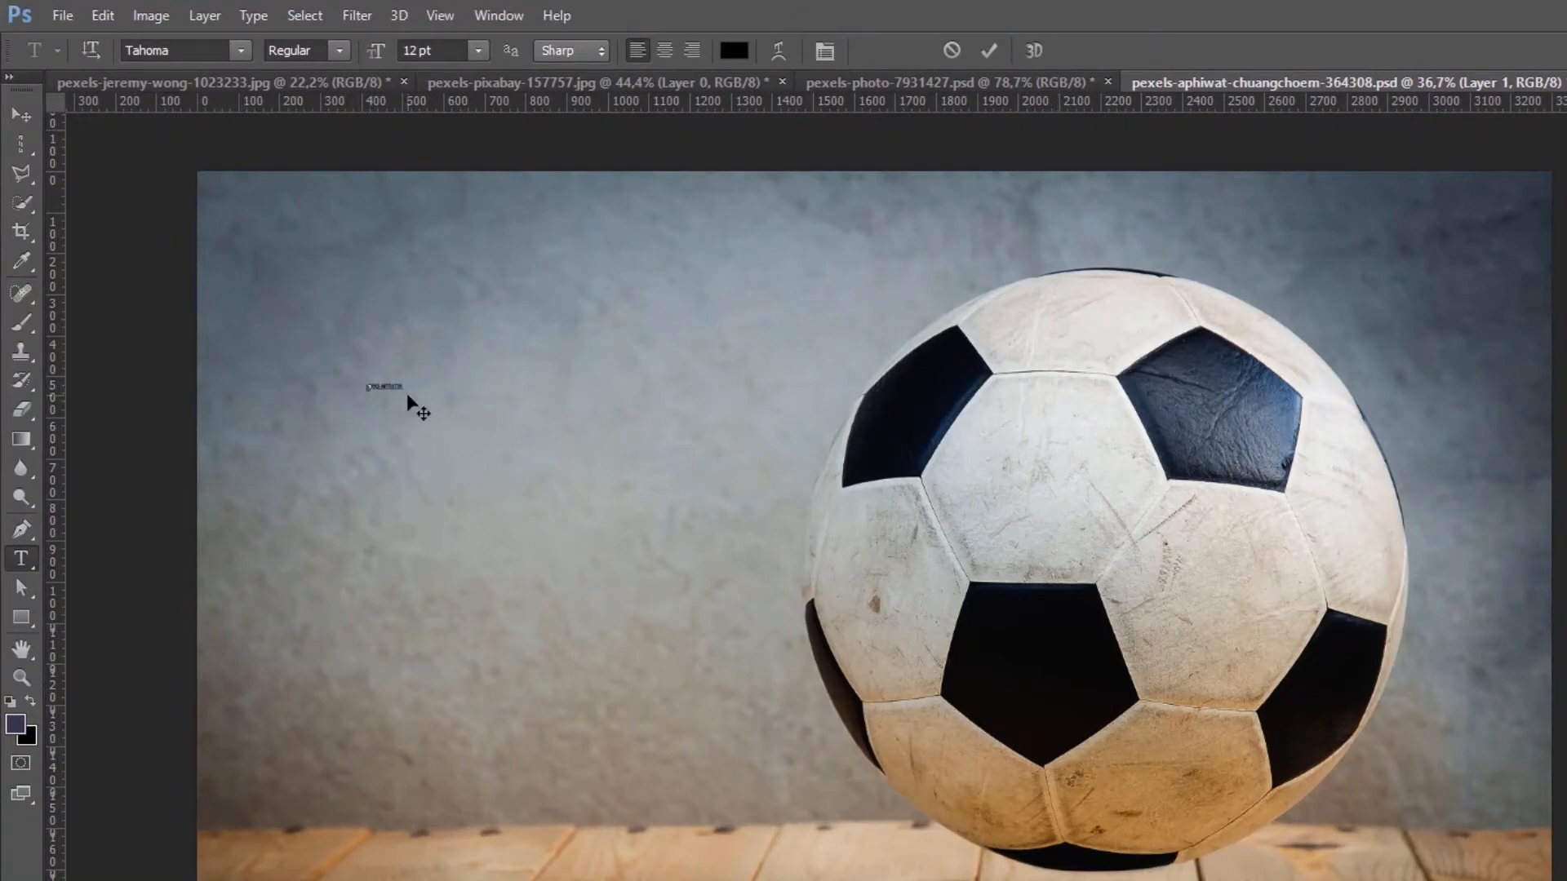
key(ctrl+a)
click(478, 50)
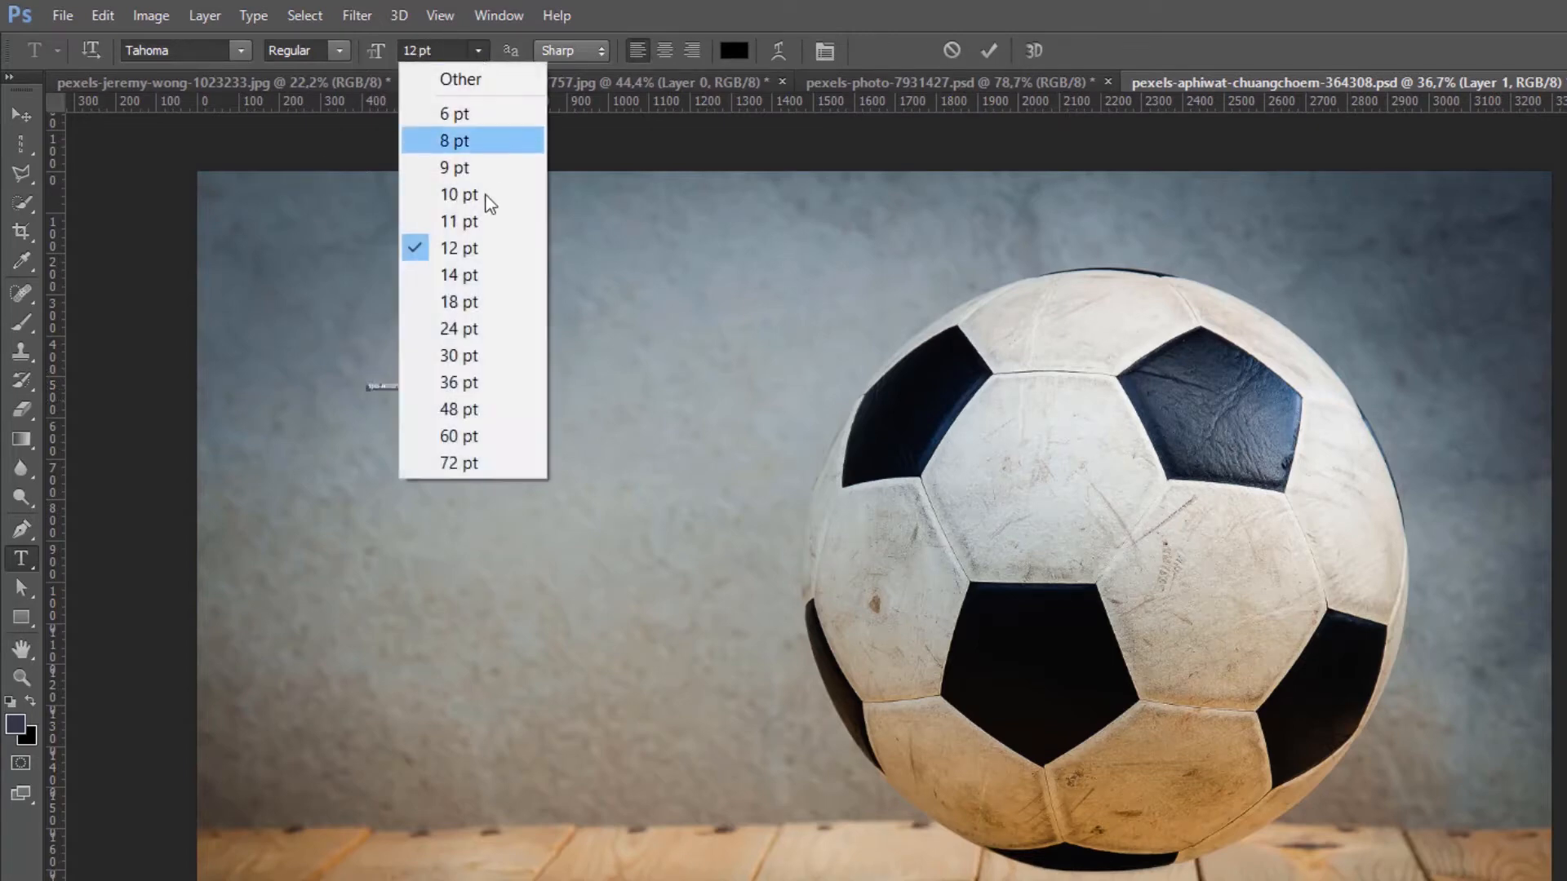
click(467, 460)
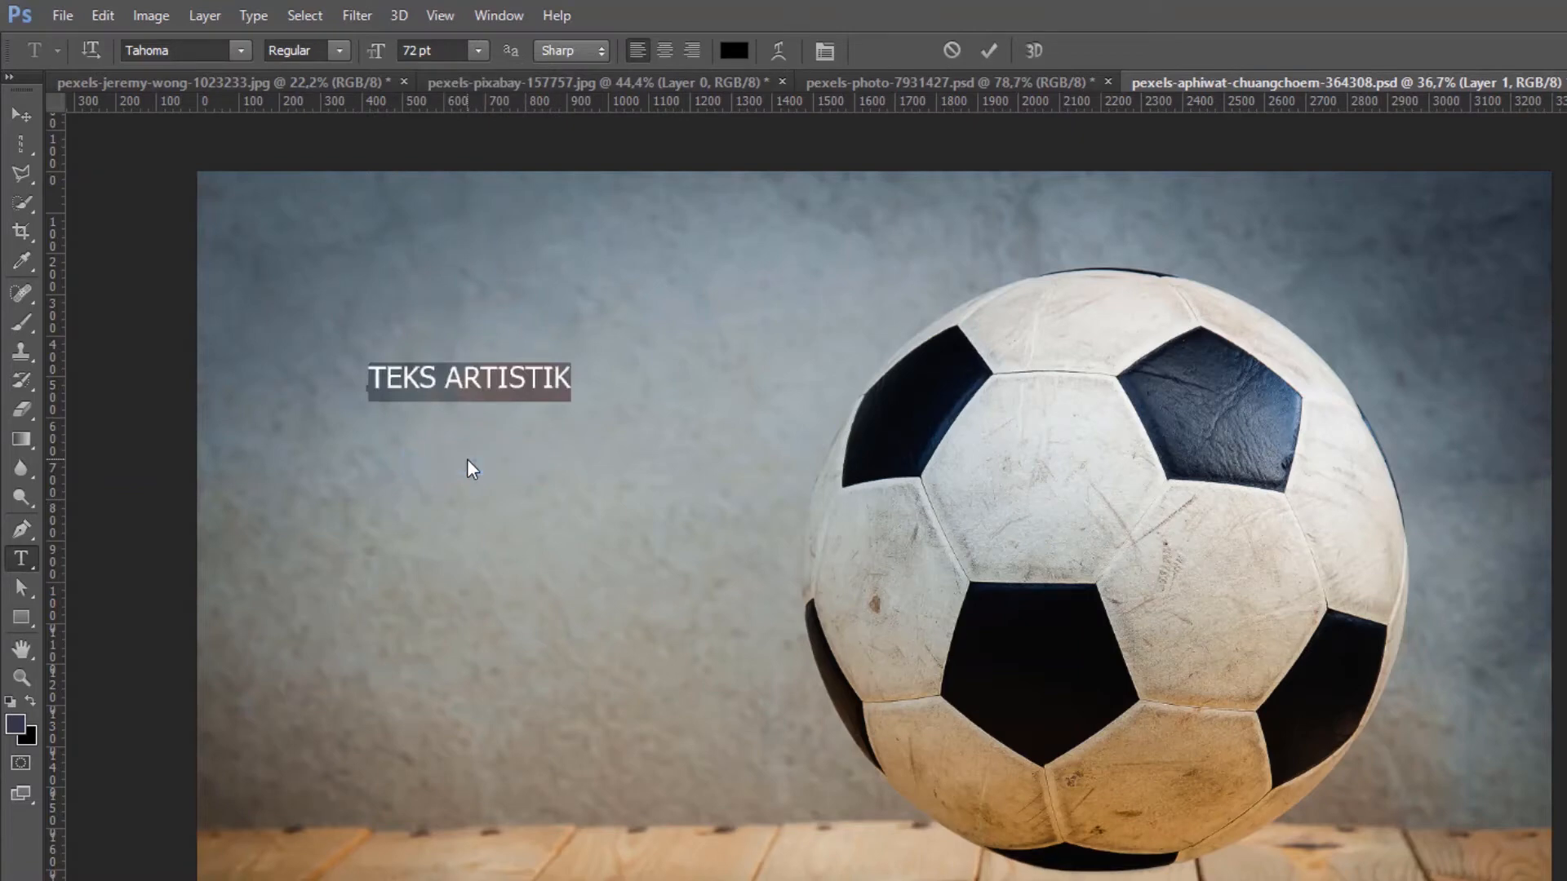
Scale the TEKS ARTISTIK text to about 453% and move it down and left, so its end overlaps the ball
click(18, 119)
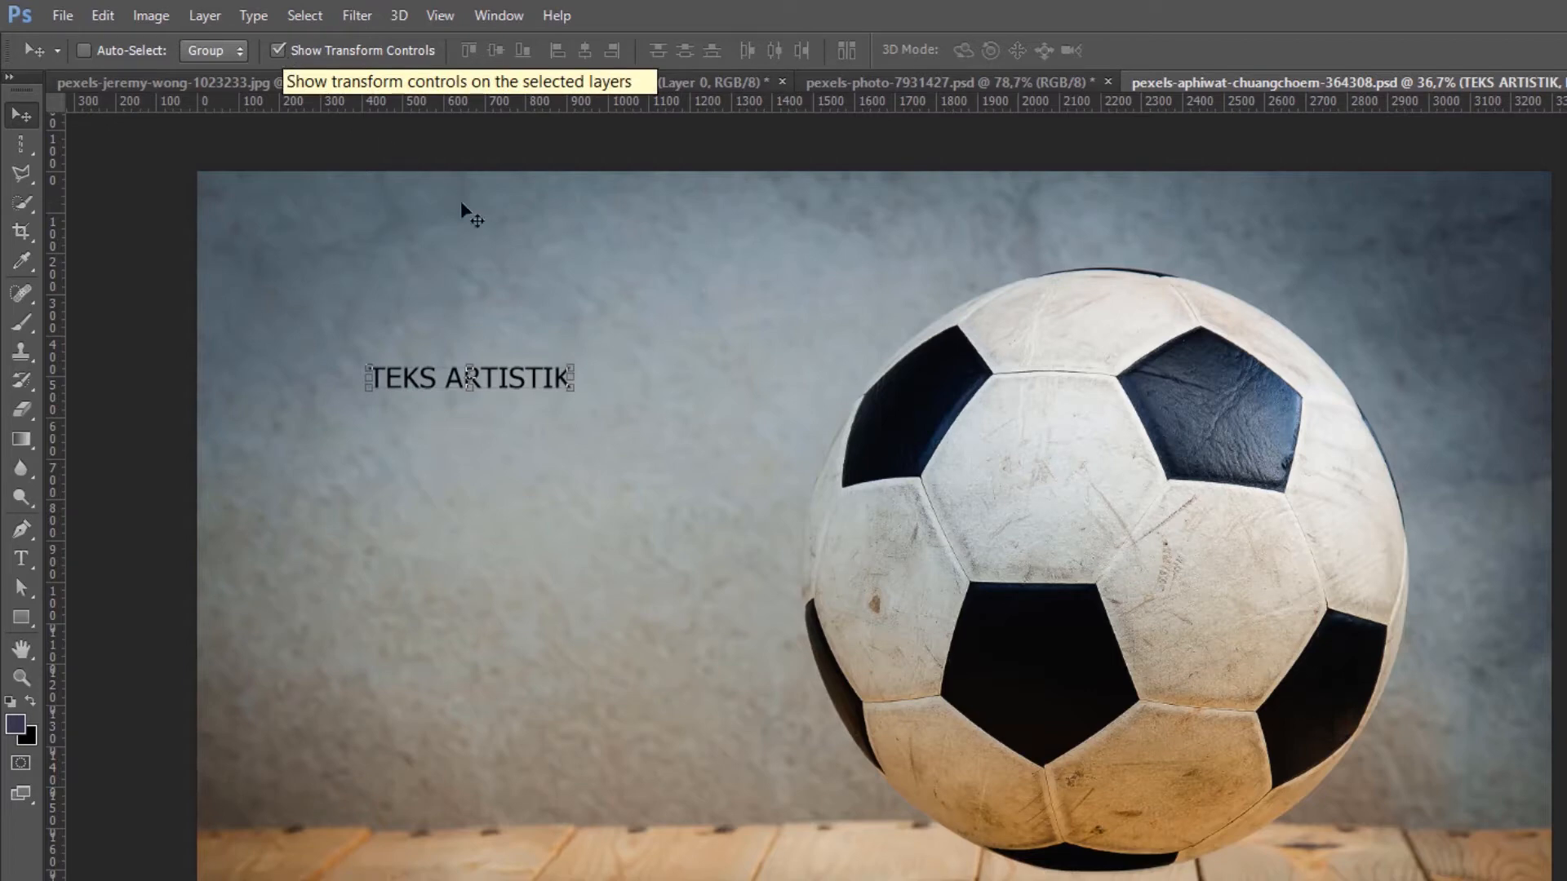
drag(573, 388, 1247, 752)
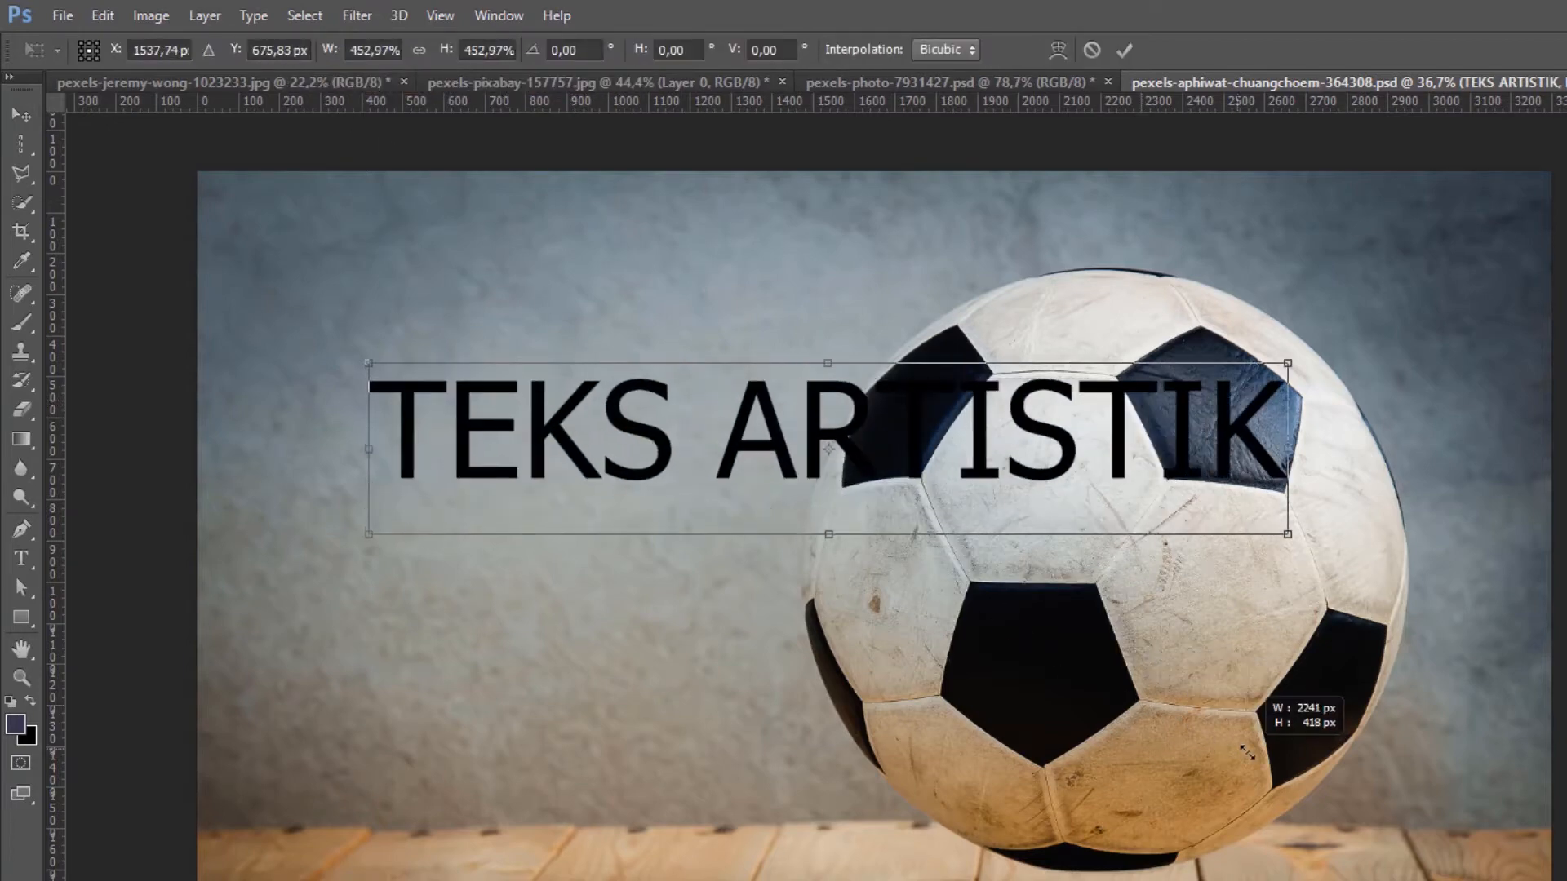
drag(821, 442, 667, 563)
key(Return)
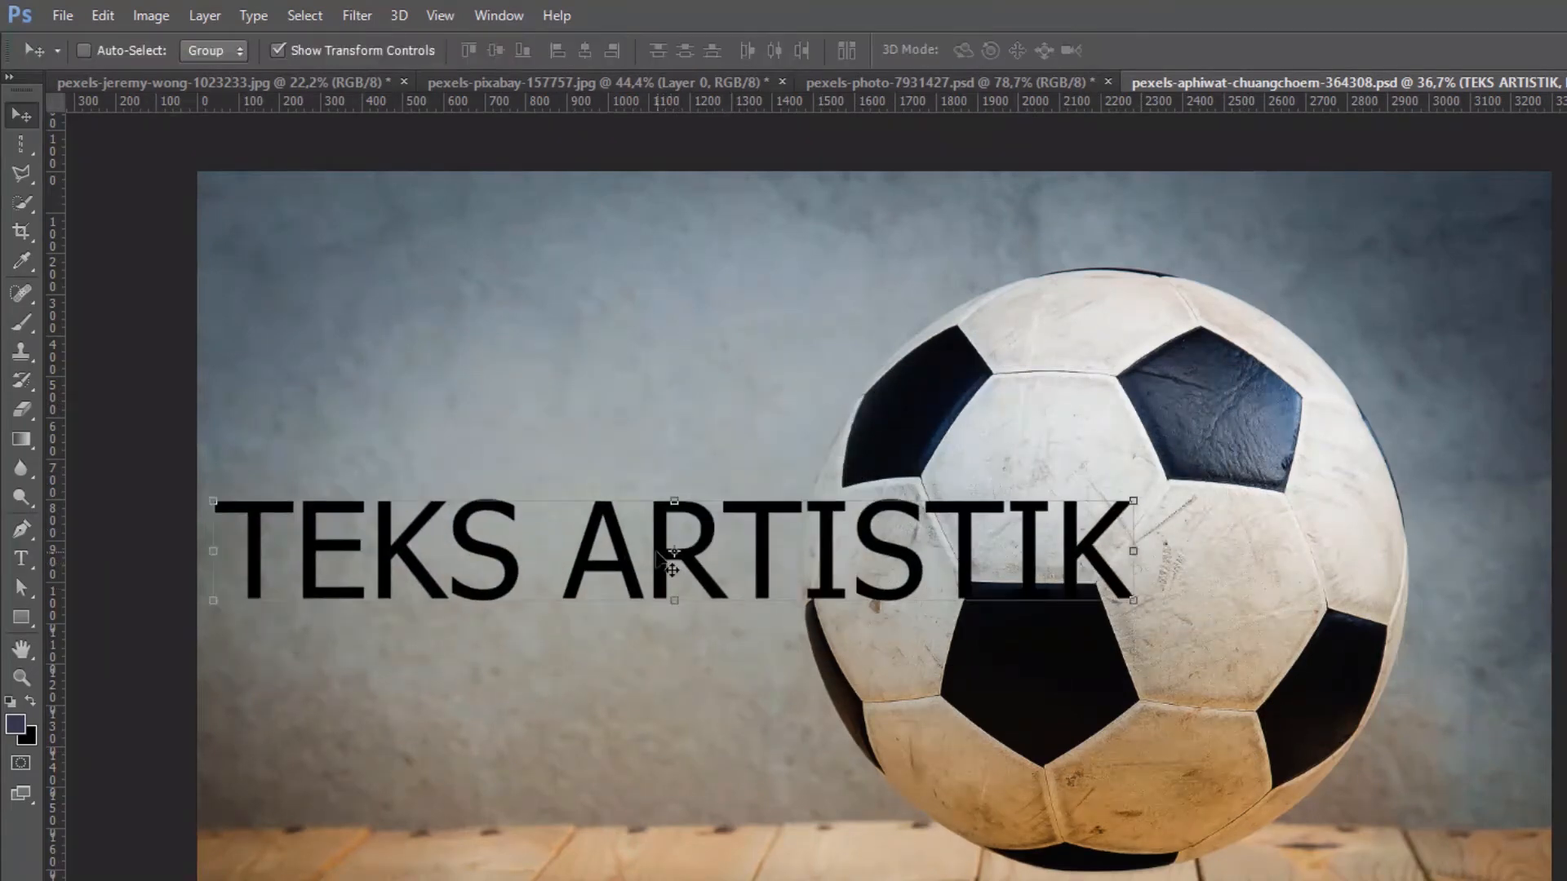
Change the font of the whole TEKS ARTISTIK text to Showcard Gothic
click(34, 568)
click(474, 551)
key(ctrl+a)
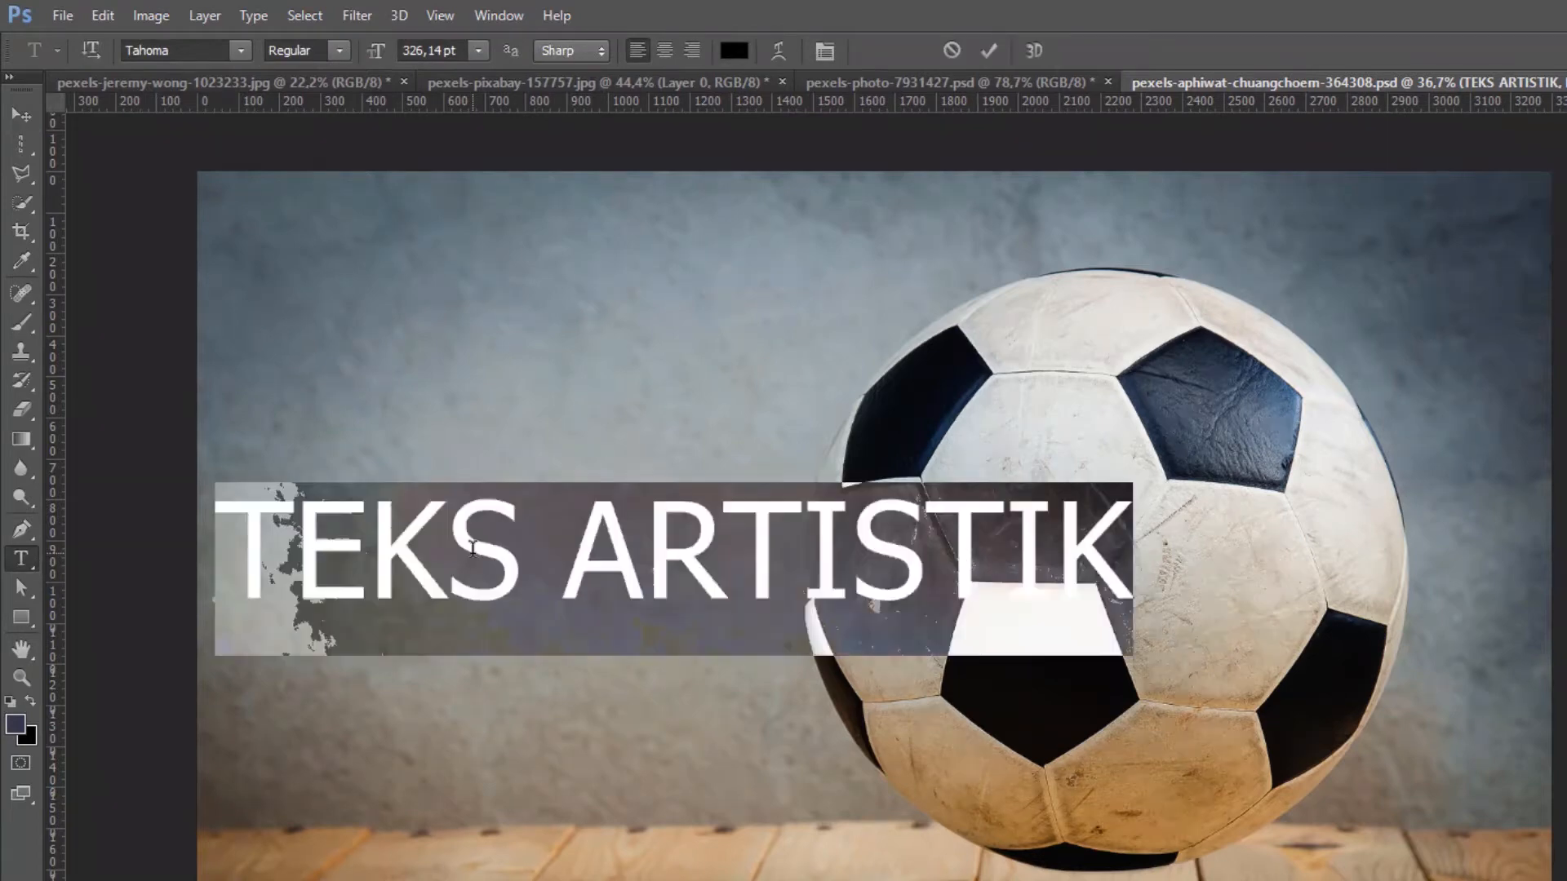
click(242, 51)
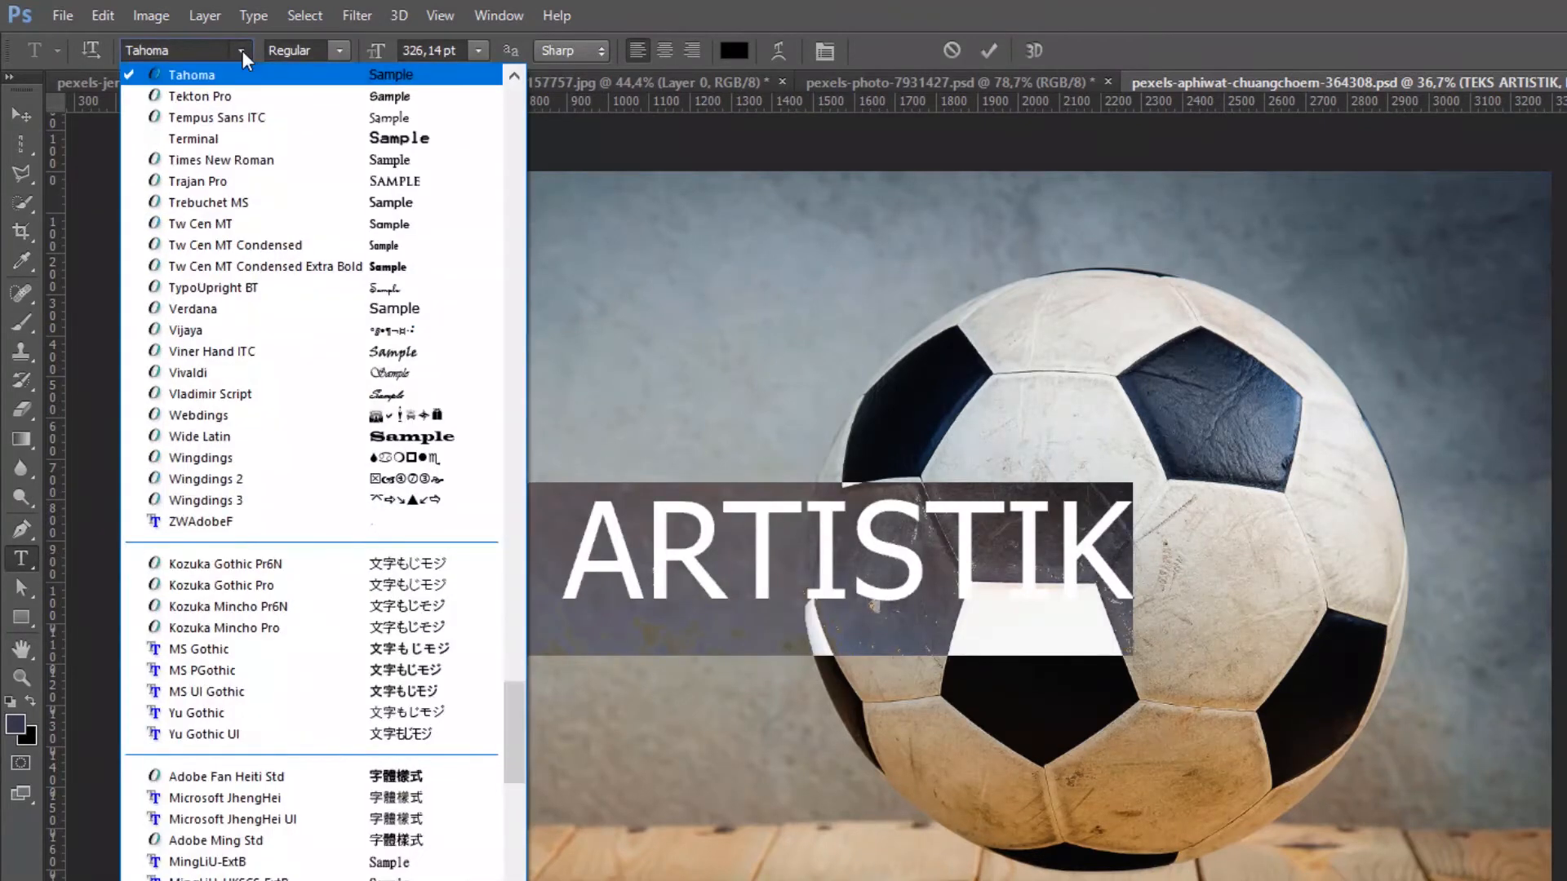
scroll(333, 601, up, 7)
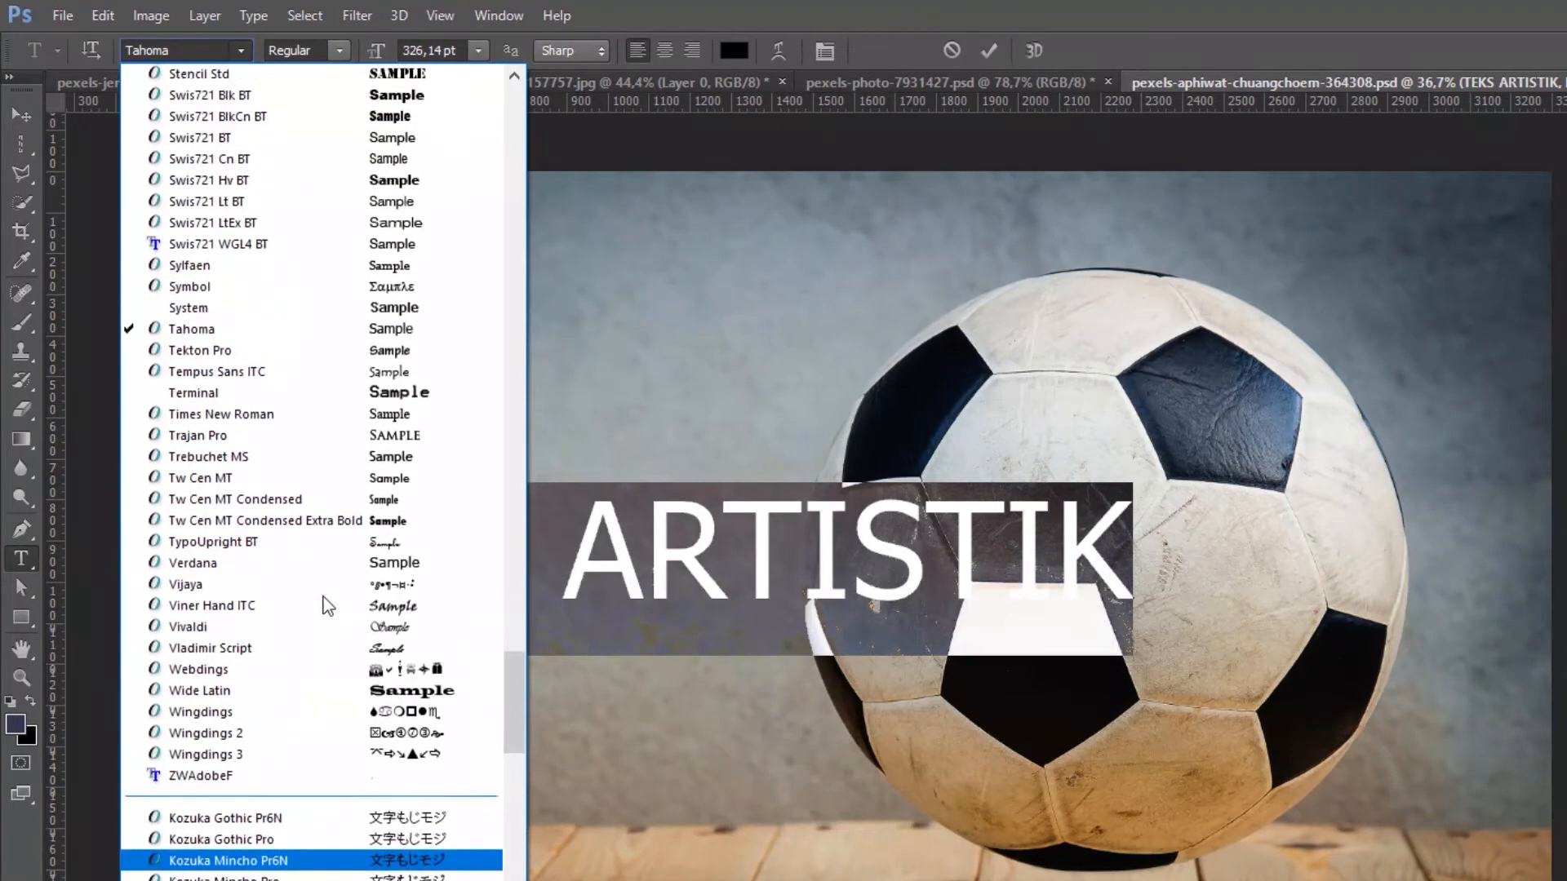
scroll(377, 382, up, 2)
click(425, 199)
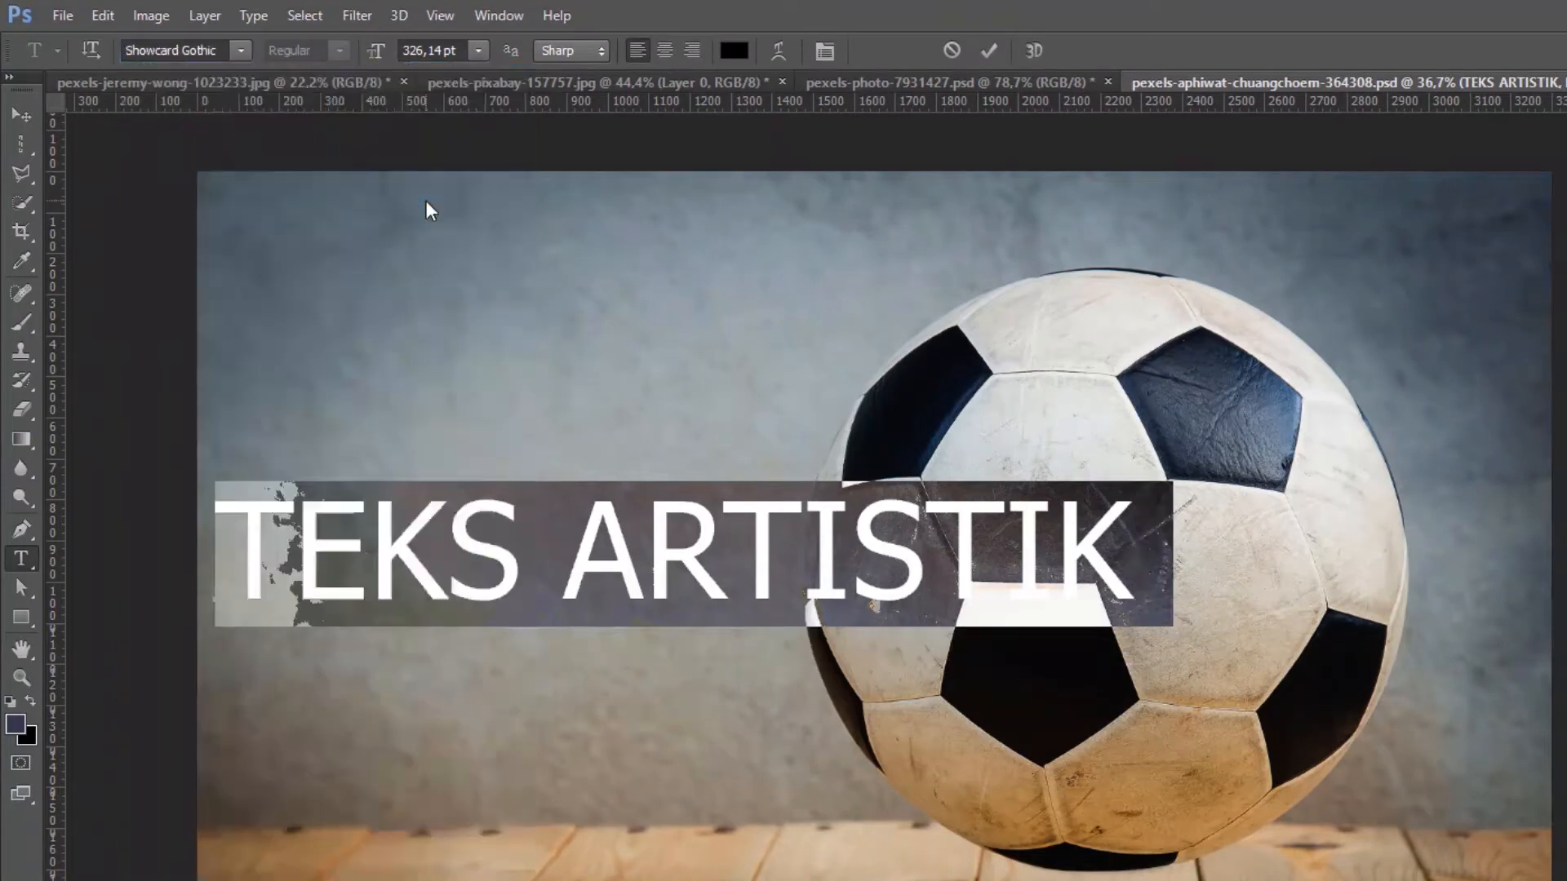
click(480, 51)
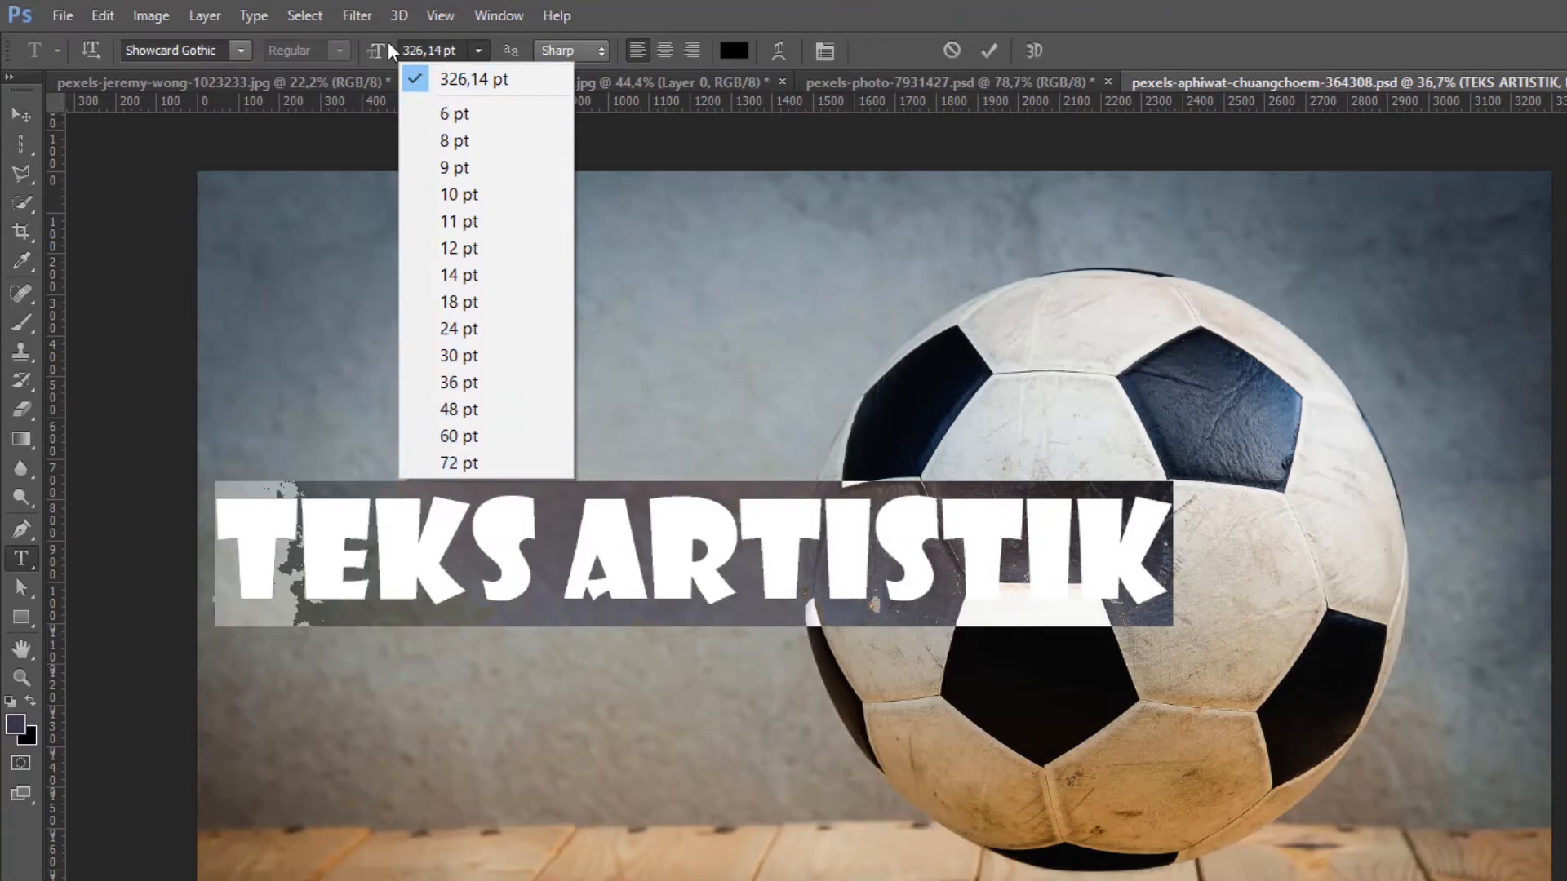
click(412, 50)
double_click(441, 51)
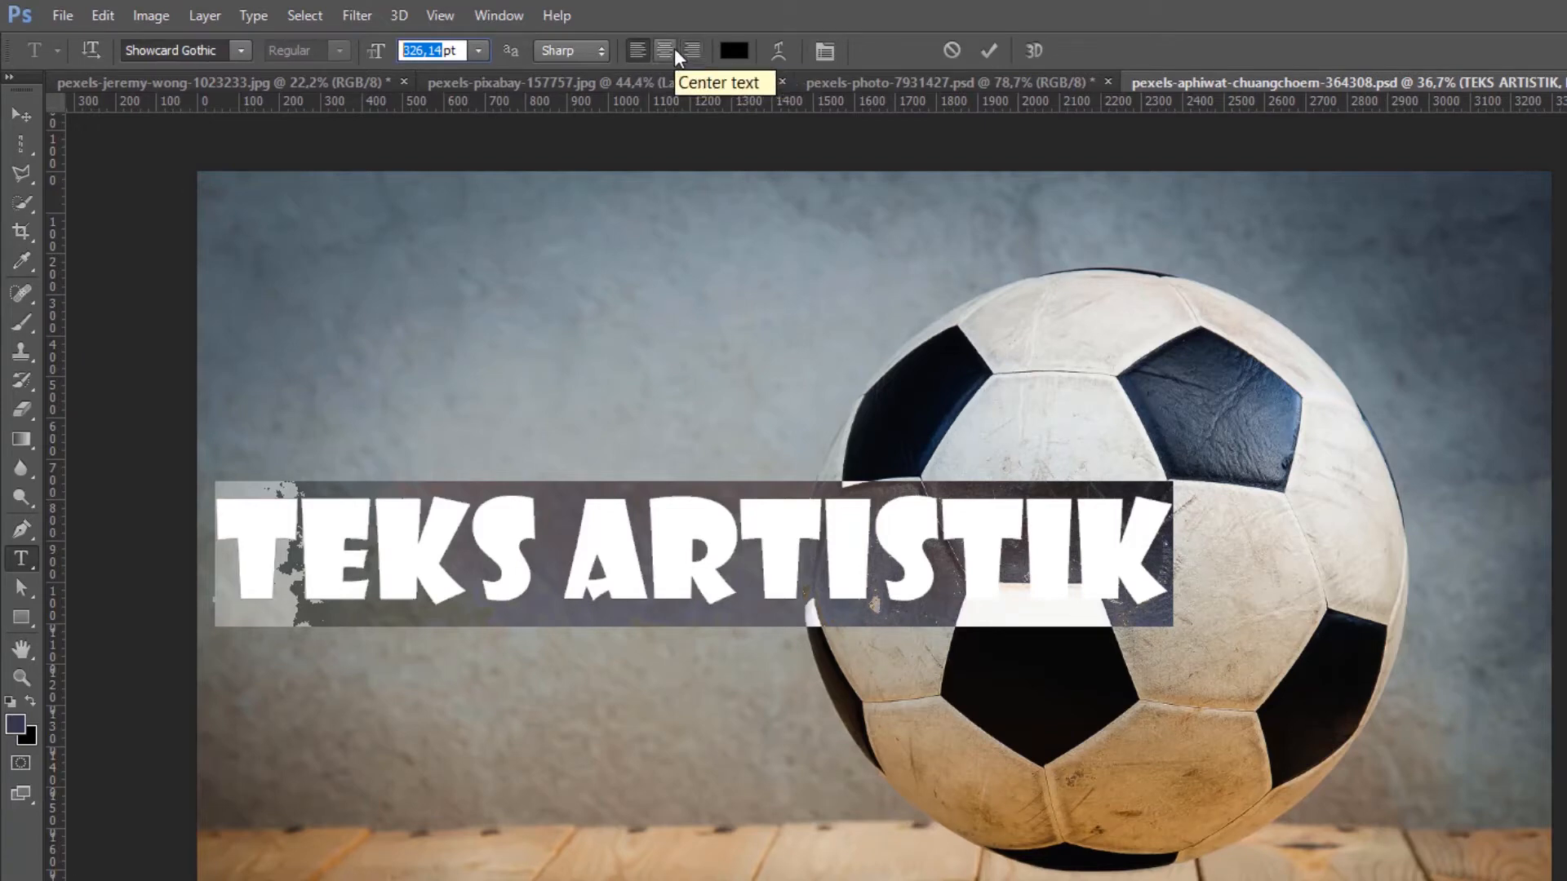
Set the color of the TEKS ARTISTIK text to dark navy blue 05113a
click(737, 52)
click(962, 370)
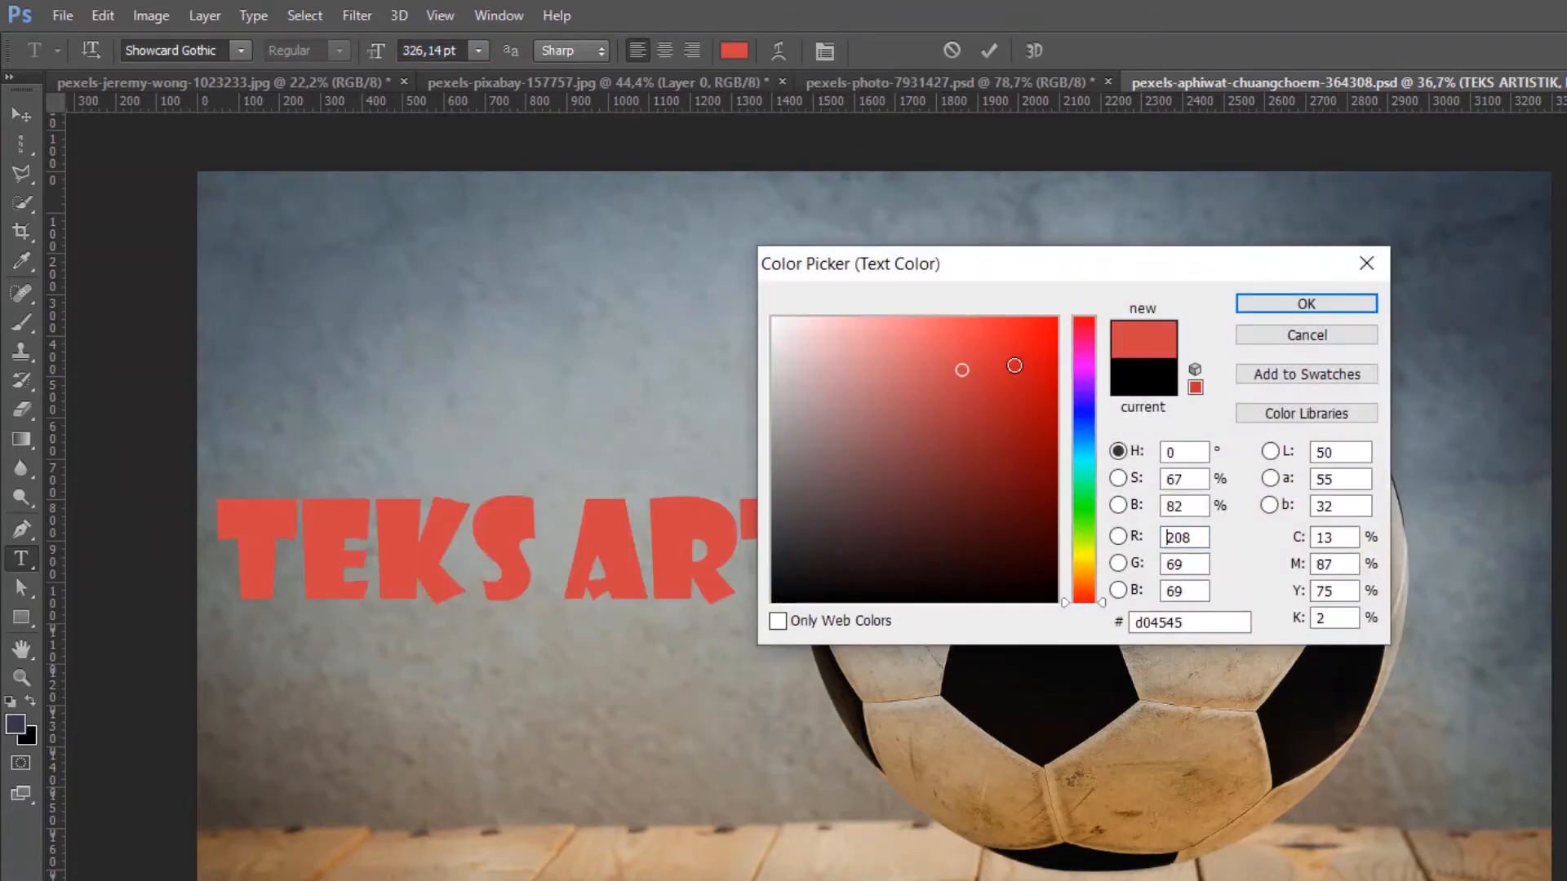
click(1081, 389)
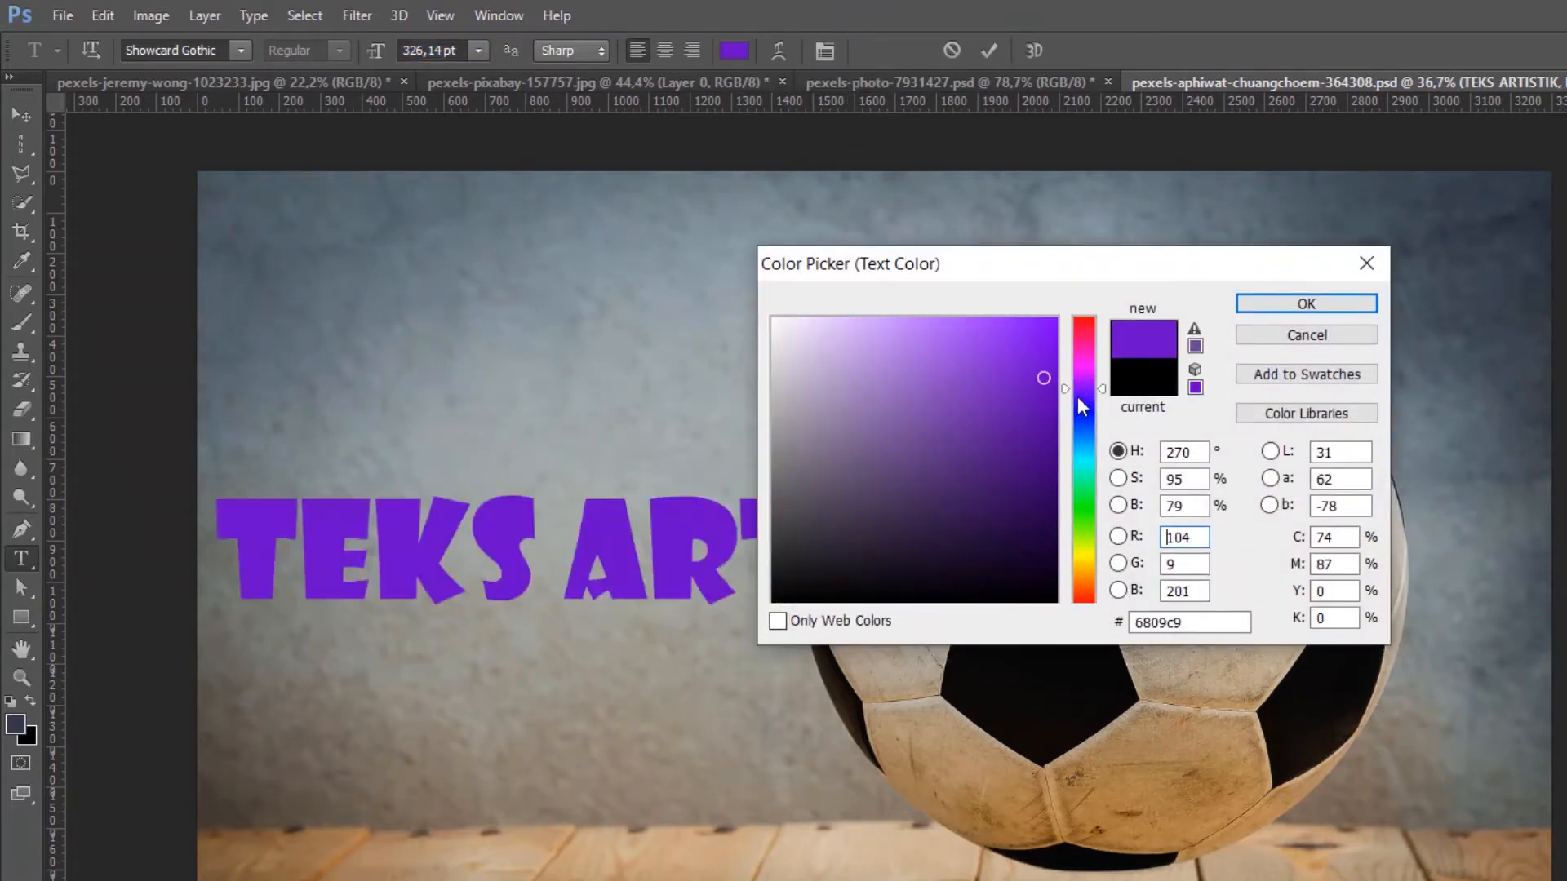
click(1082, 423)
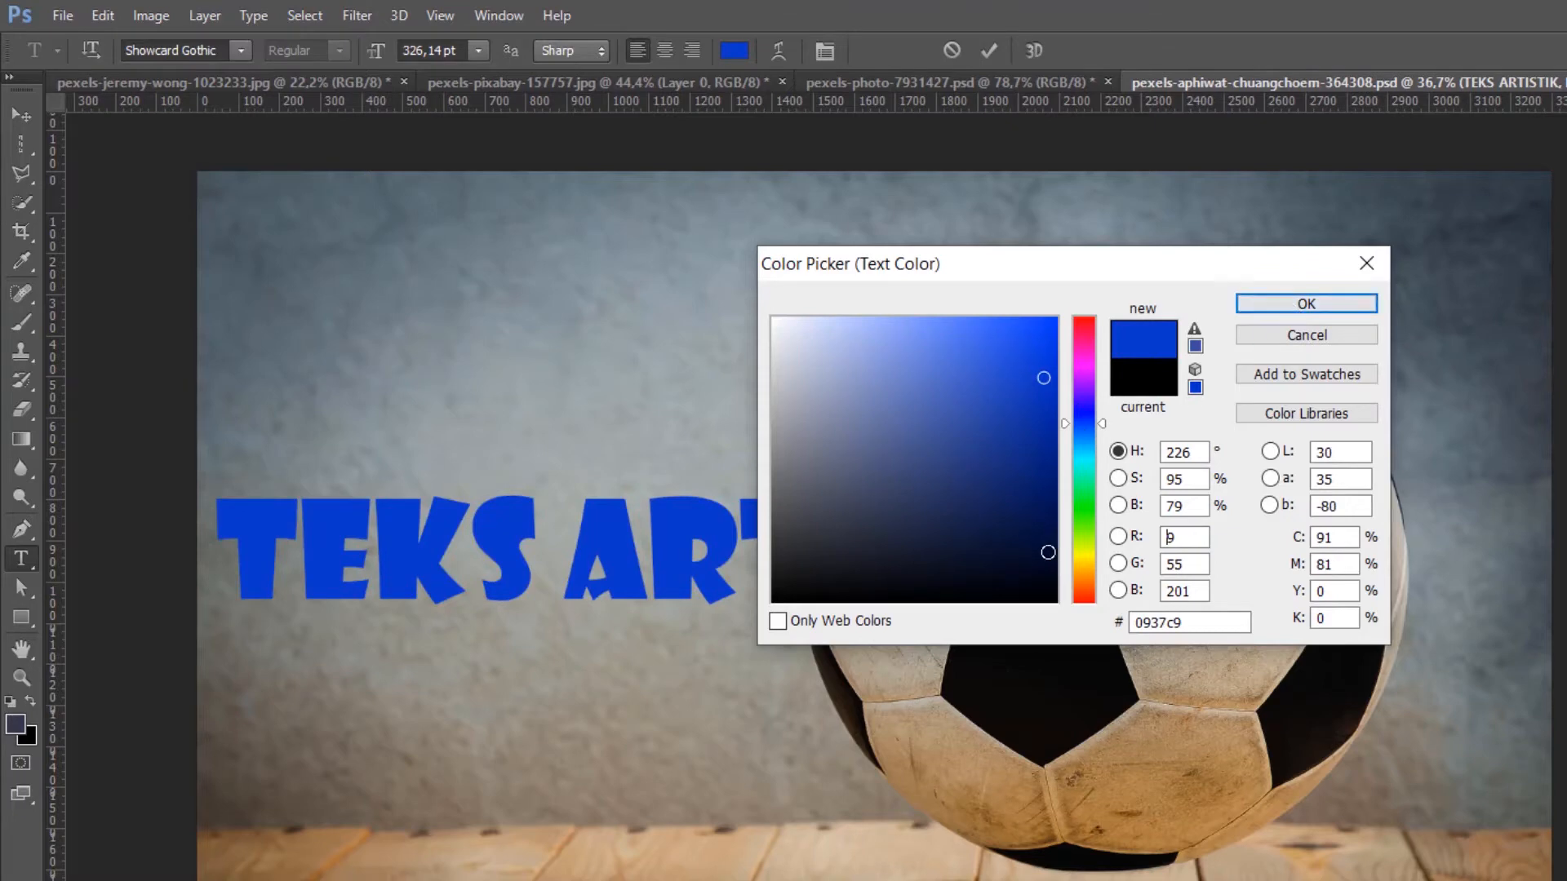
click(1021, 566)
click(1033, 538)
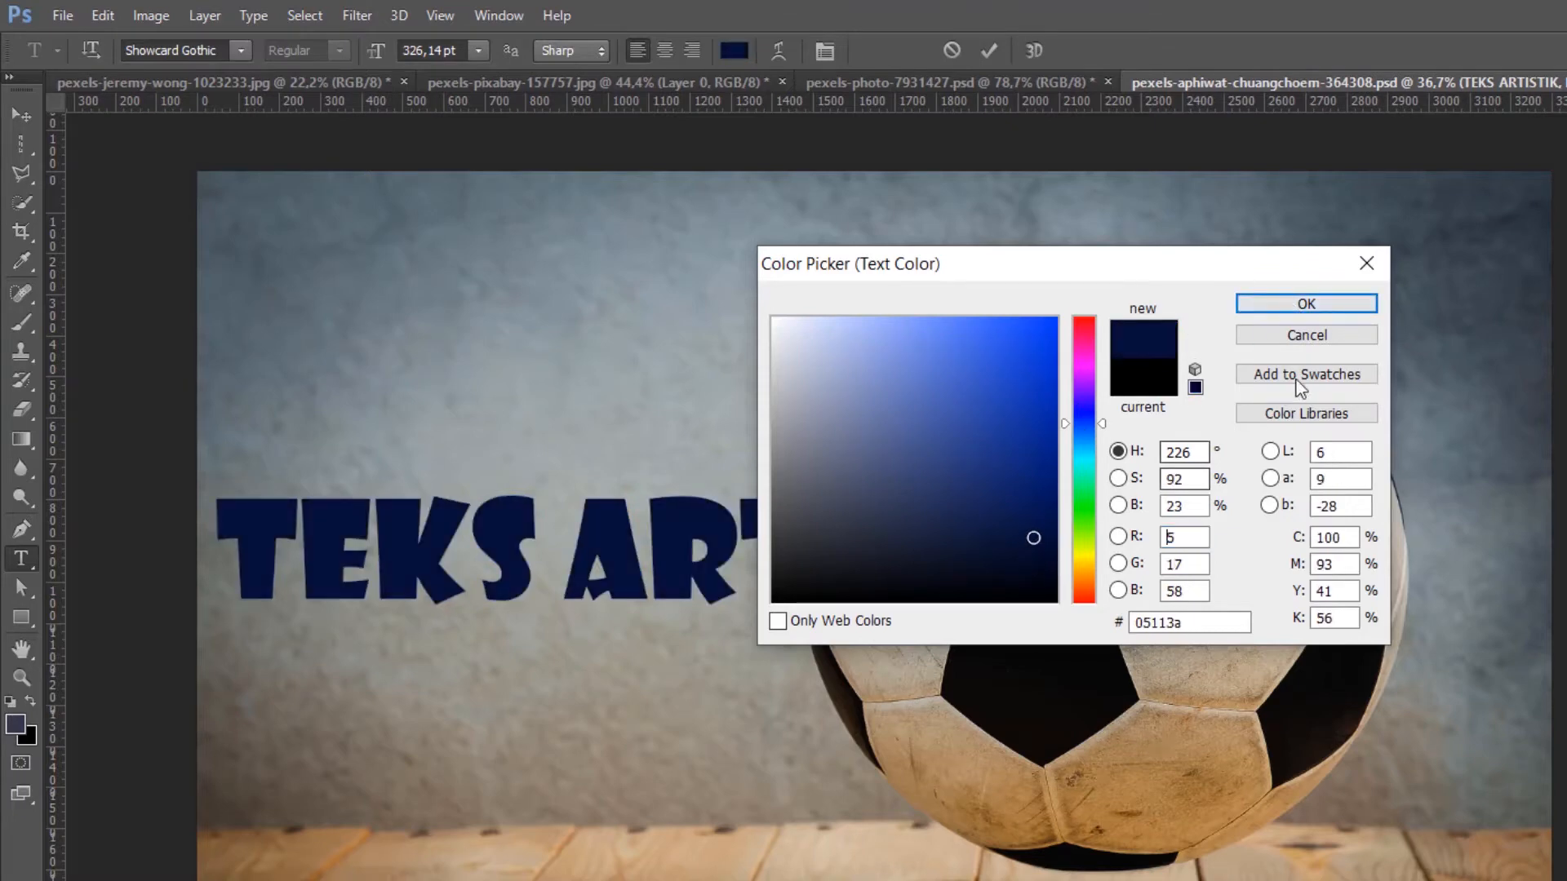
click(1305, 304)
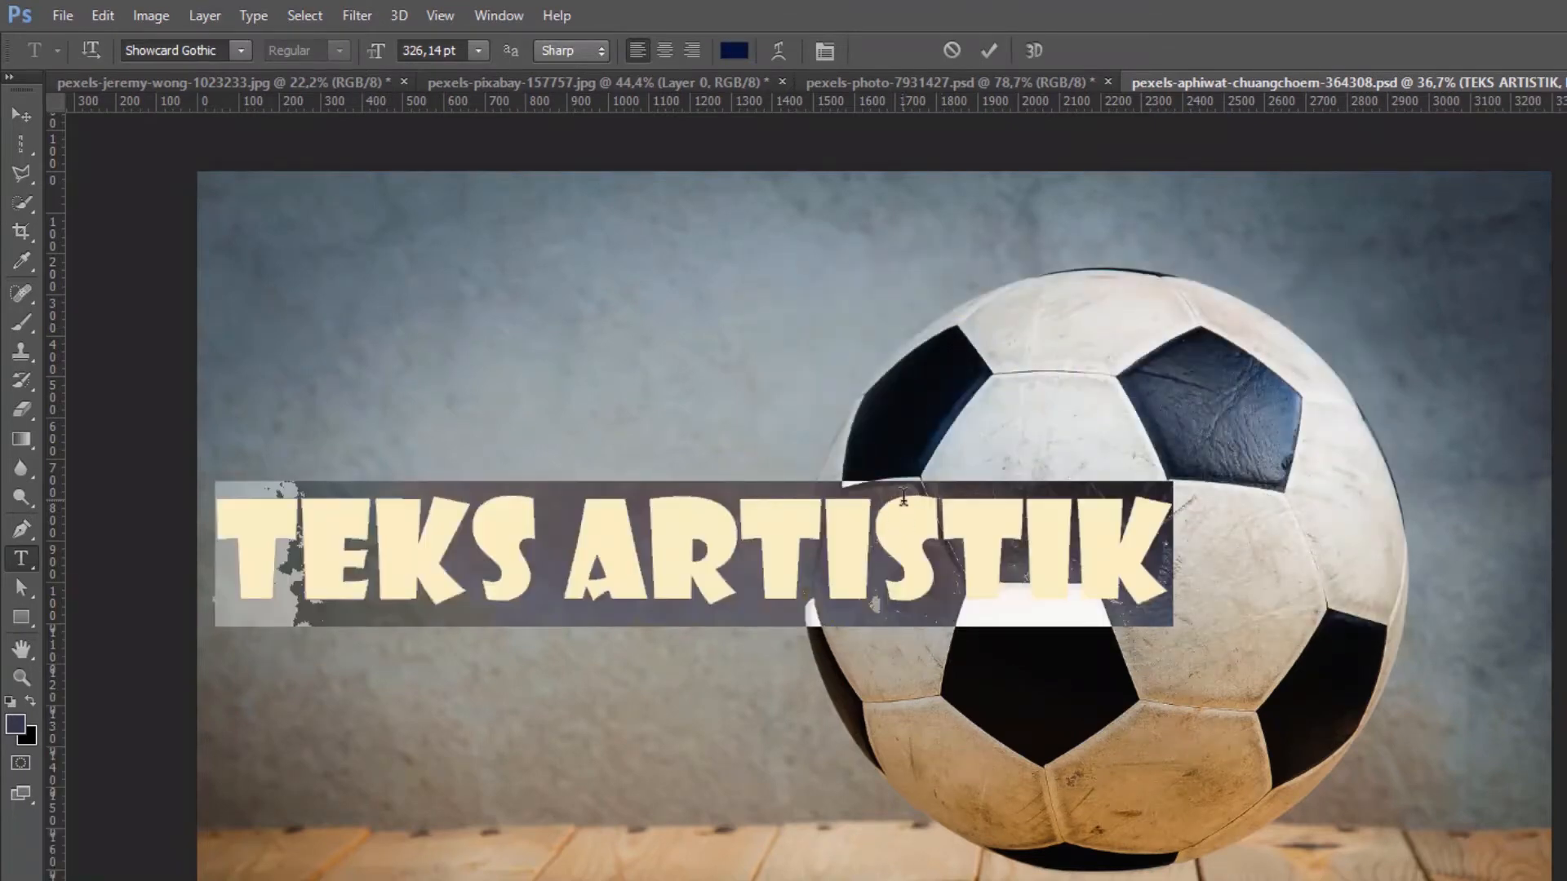
Try a vertical Arc warp on the text with bend -16%, horizontal distortion -70% and vertical distortion -15%, and discard it
click(777, 50)
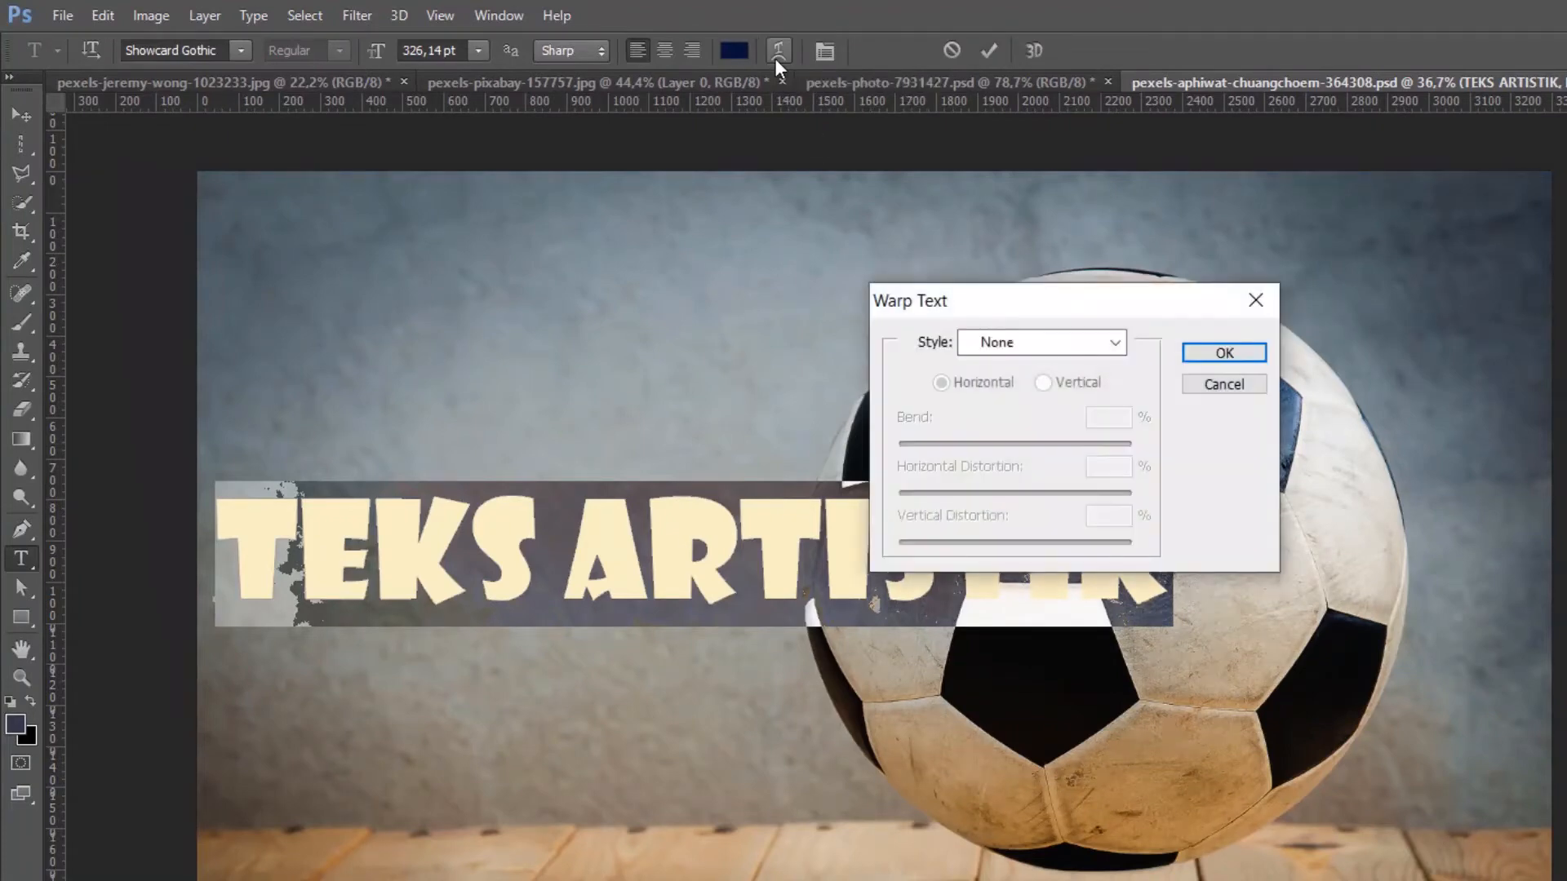
click(1115, 346)
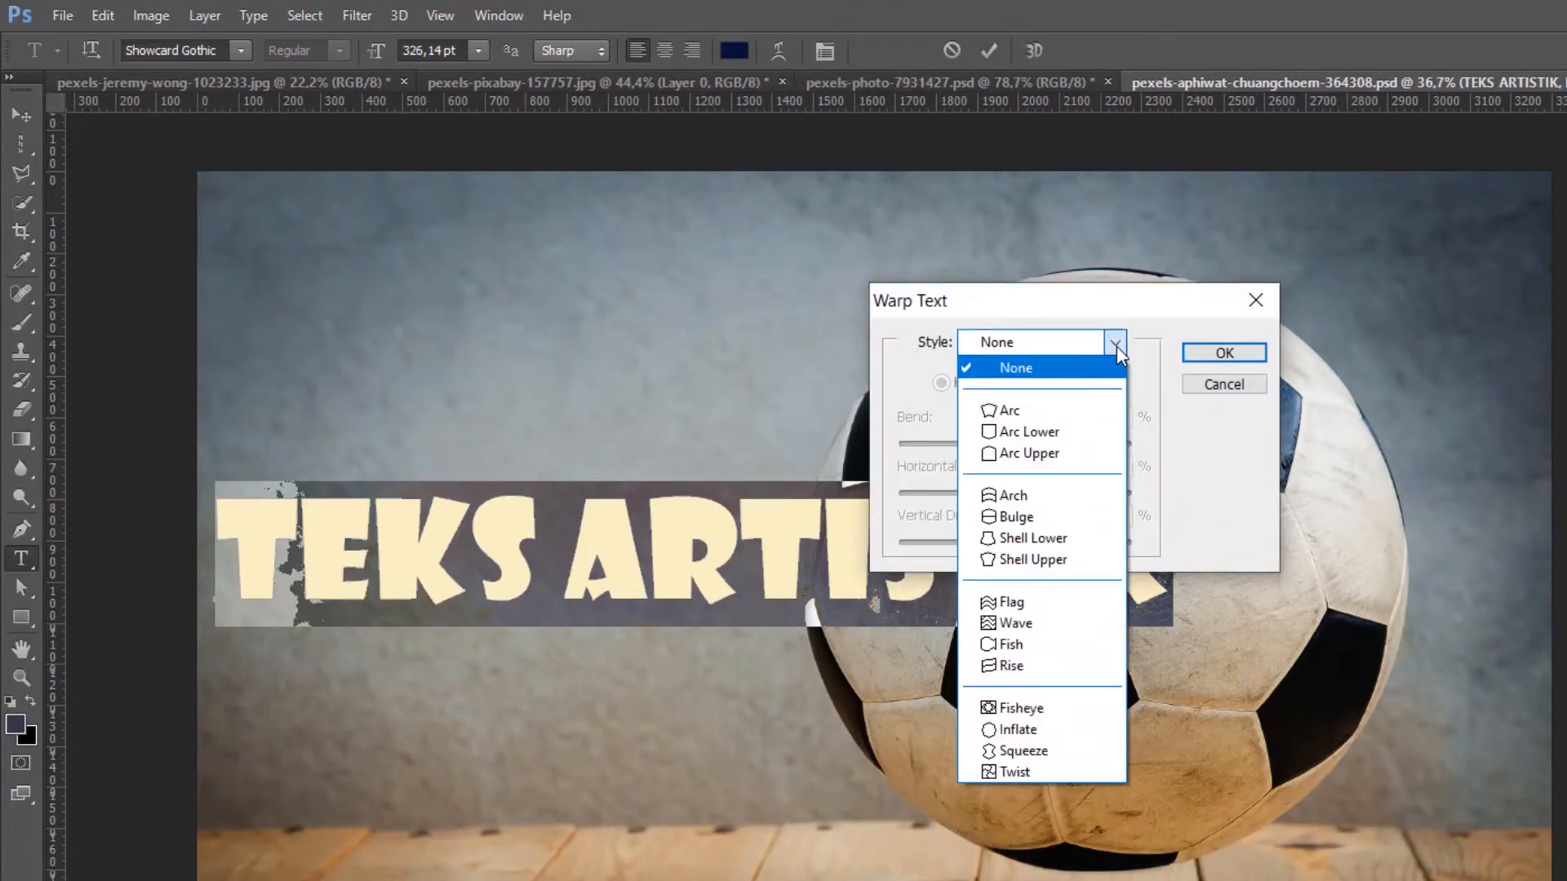
click(1078, 408)
drag(1038, 300, 1397, 226)
drag(1353, 343, 1224, 391)
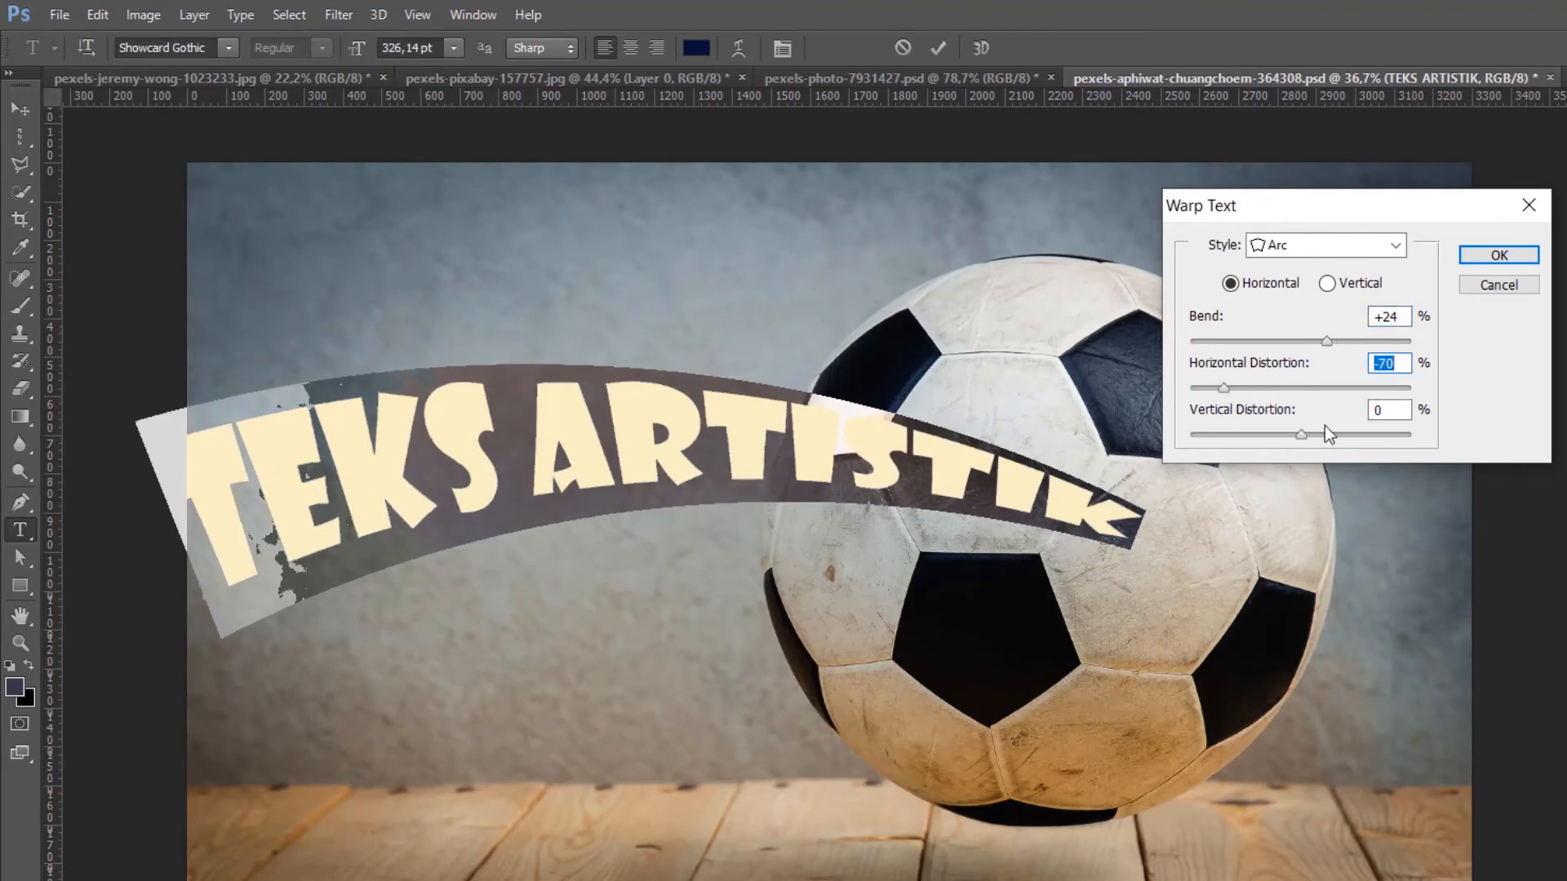
drag(1300, 434, 1284, 436)
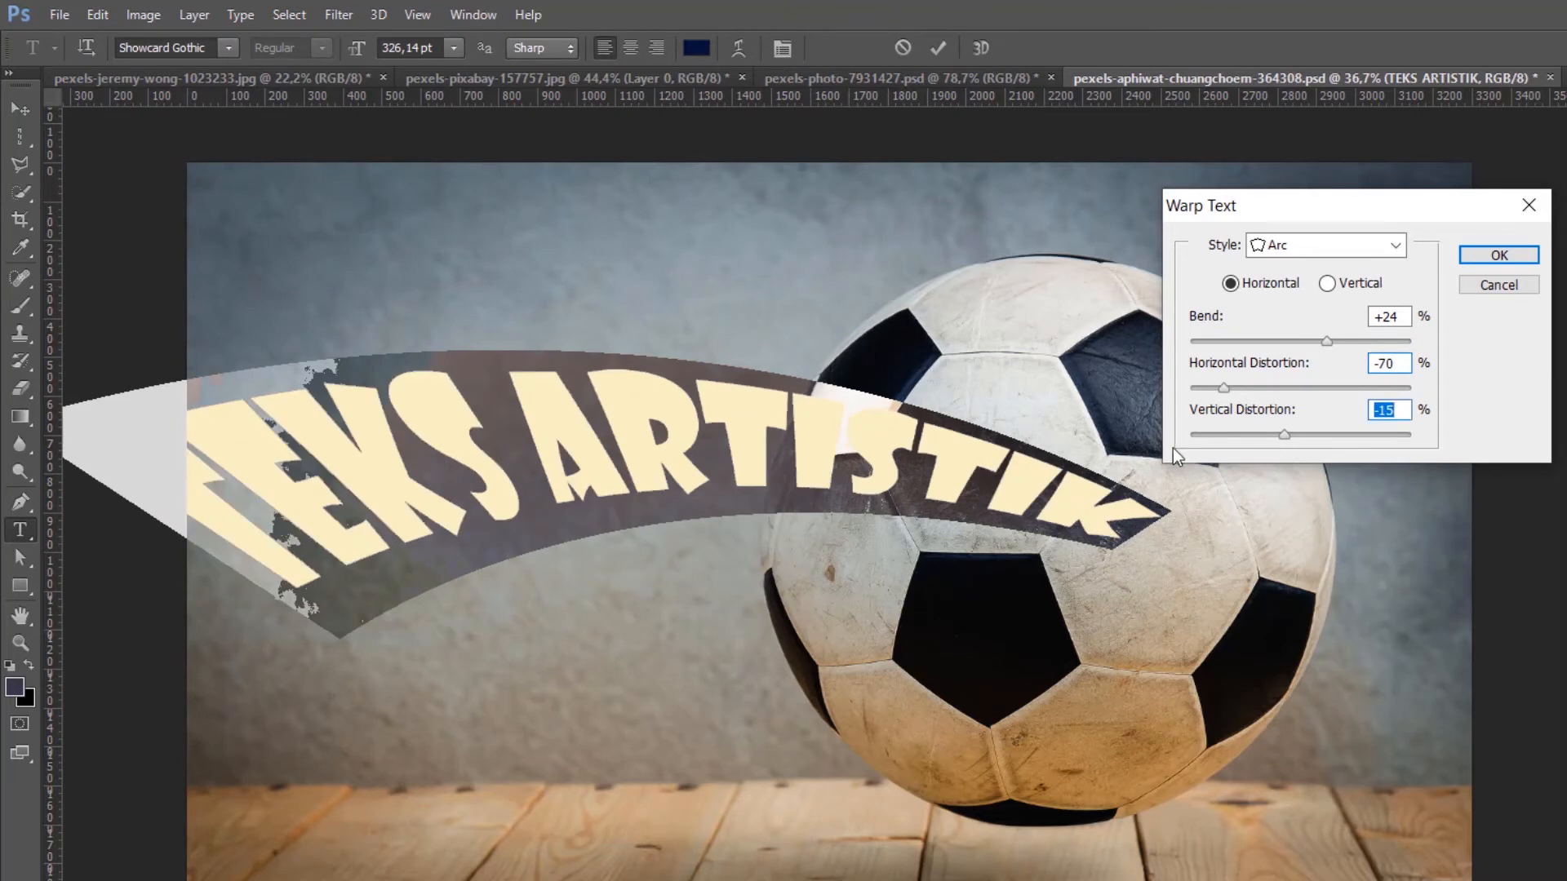
click(1328, 284)
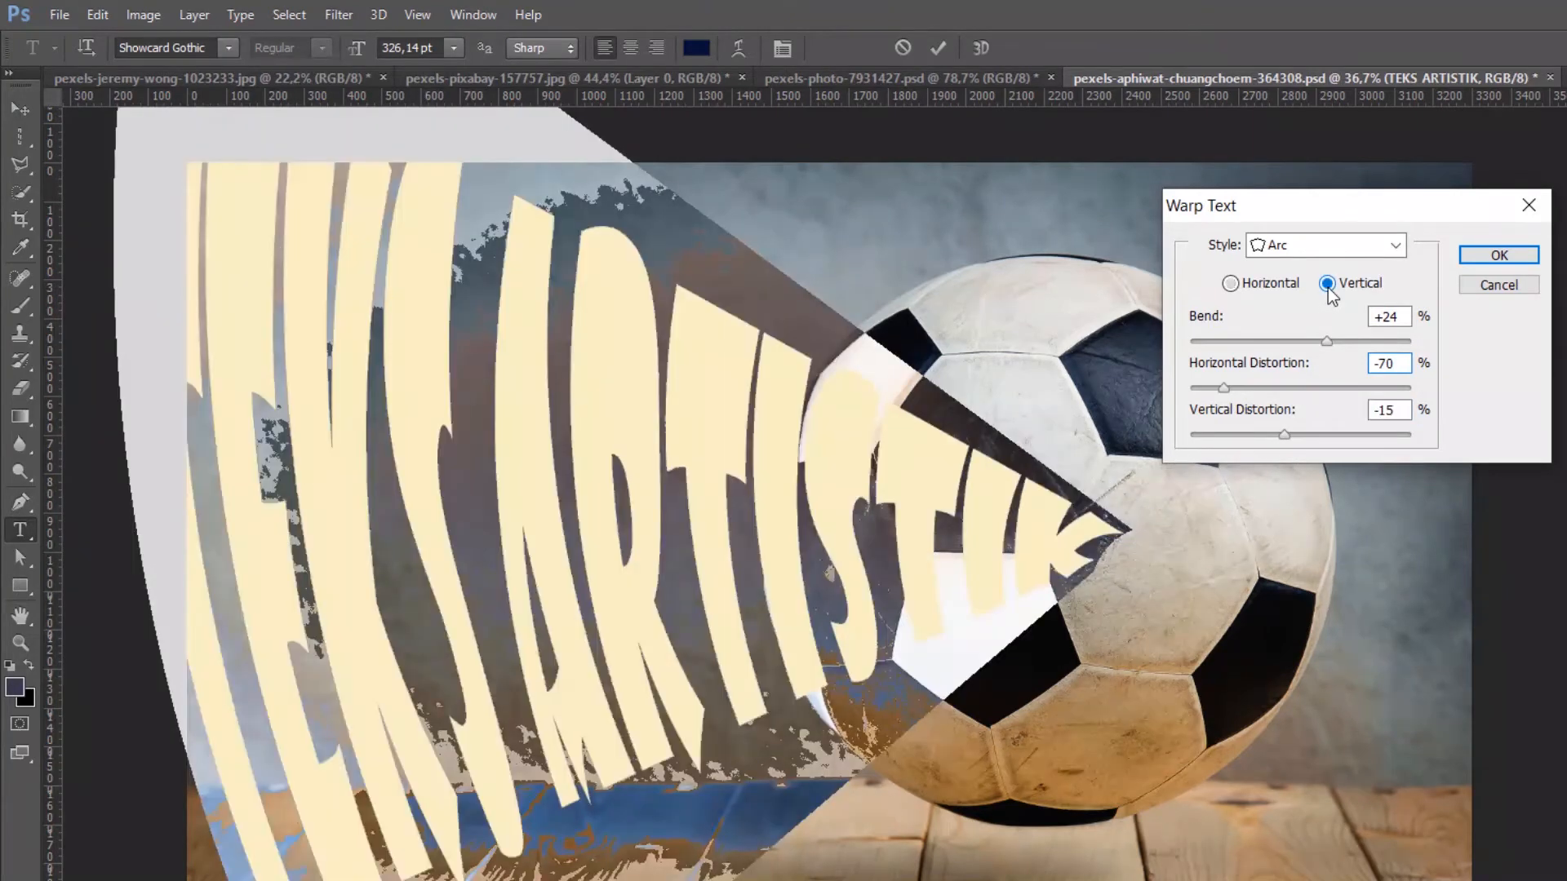
drag(1327, 341, 1282, 344)
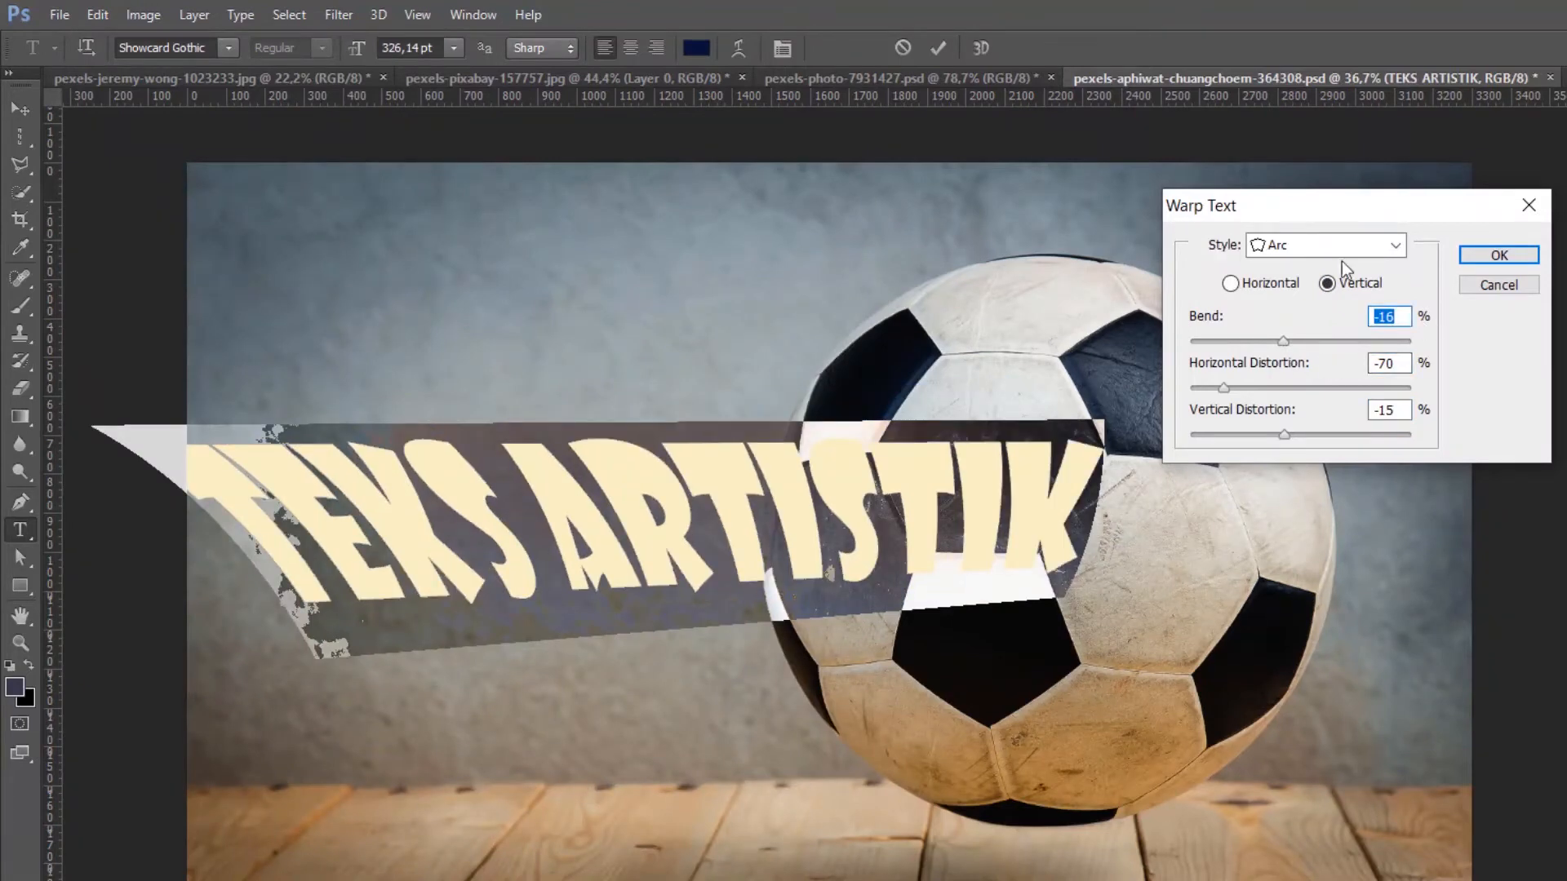
click(1499, 284)
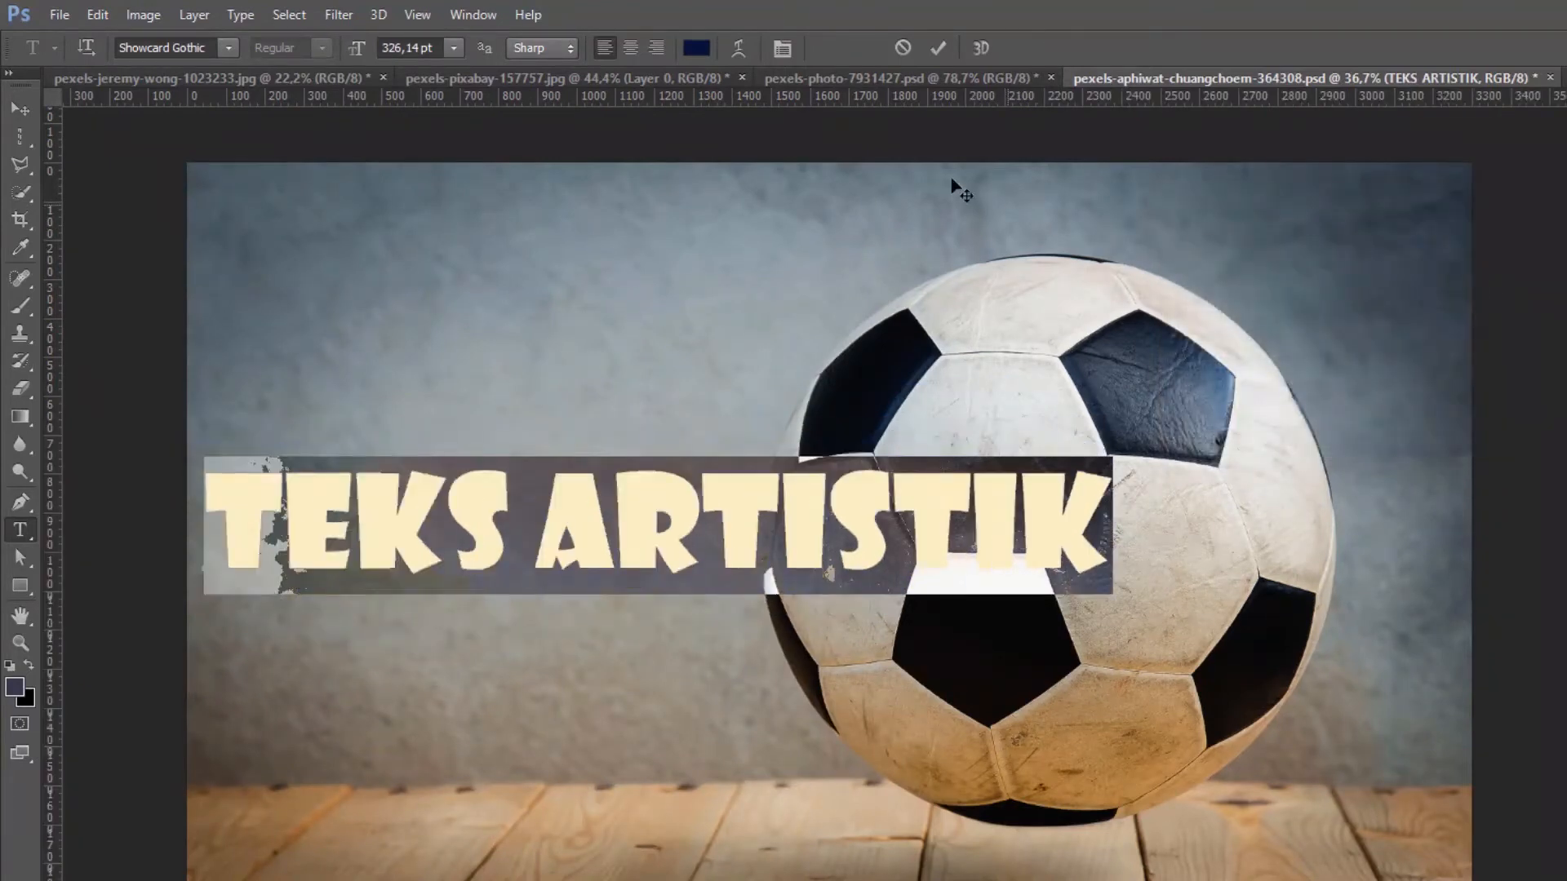
Set the tracking of the TEKS ARTISTIK text to 125 and apply Faux Bold in its character settings
click(783, 48)
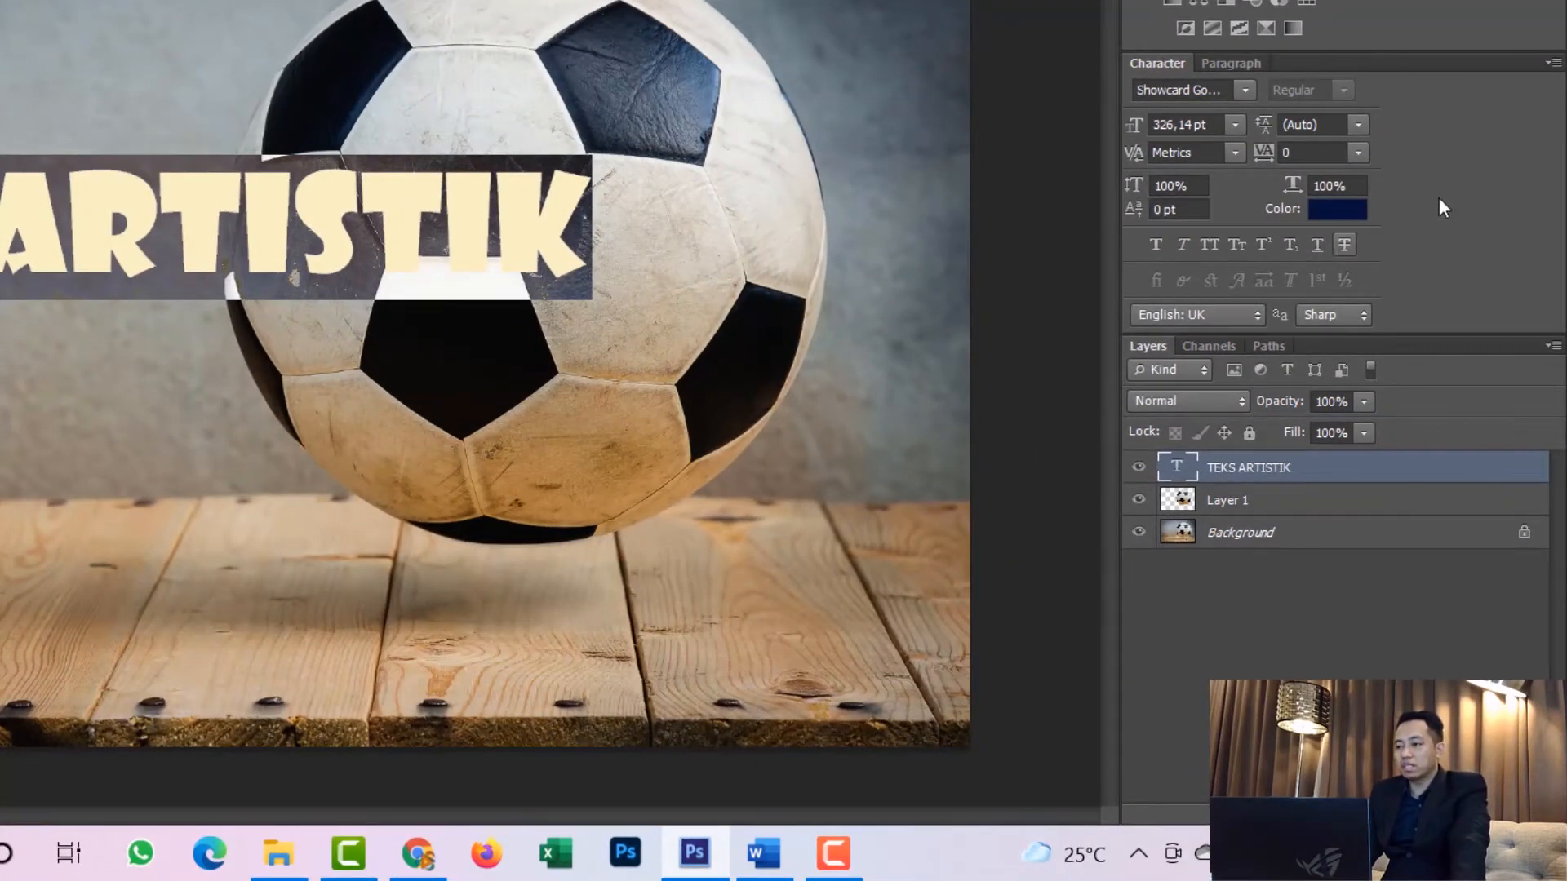
click(1201, 124)
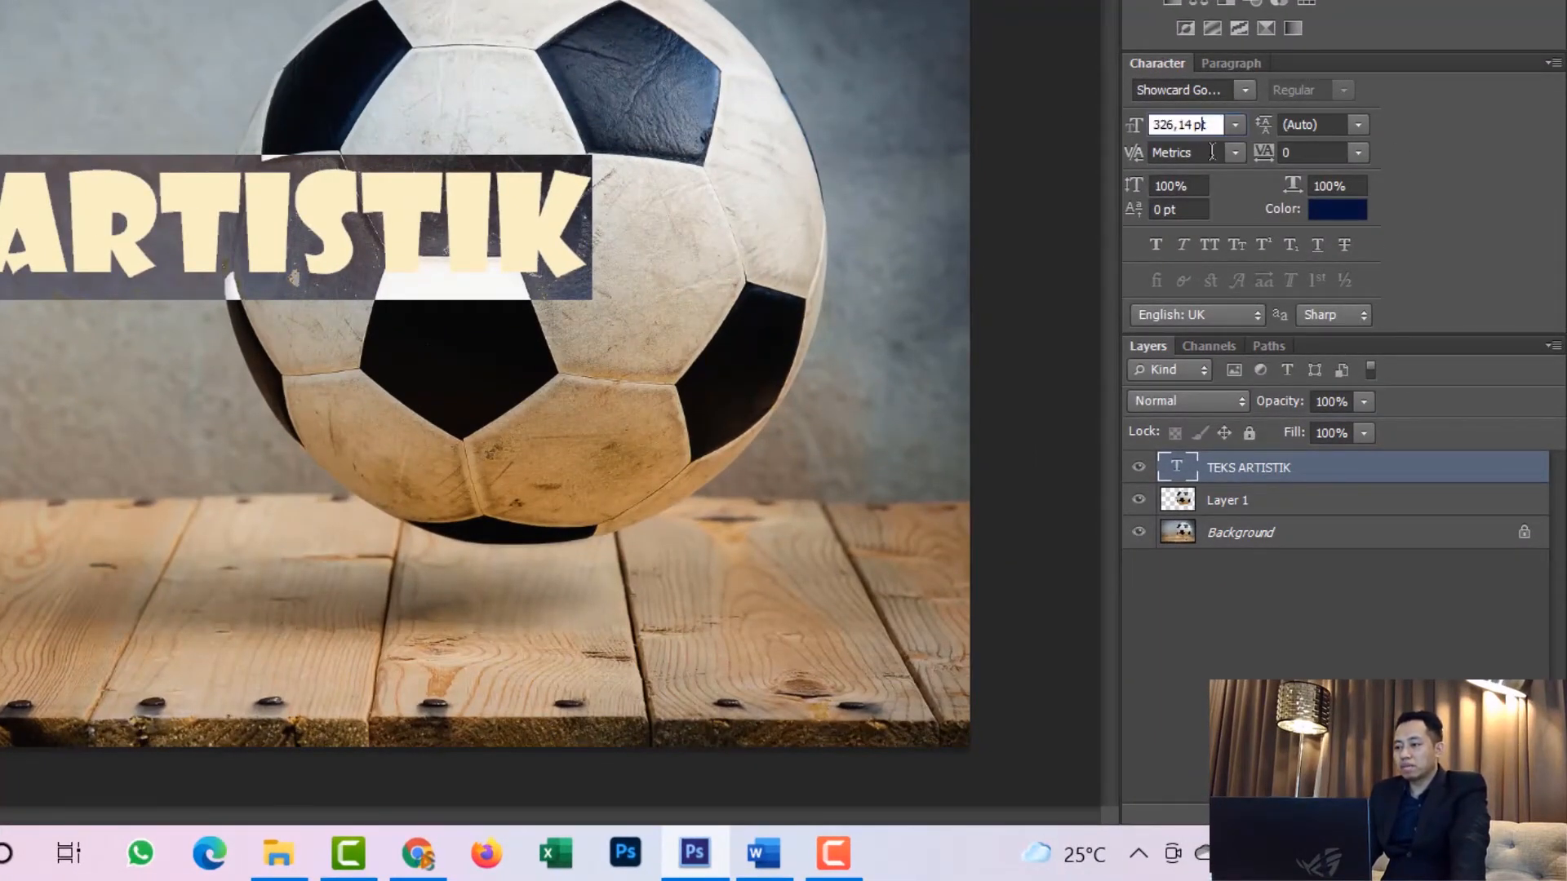
click(1201, 153)
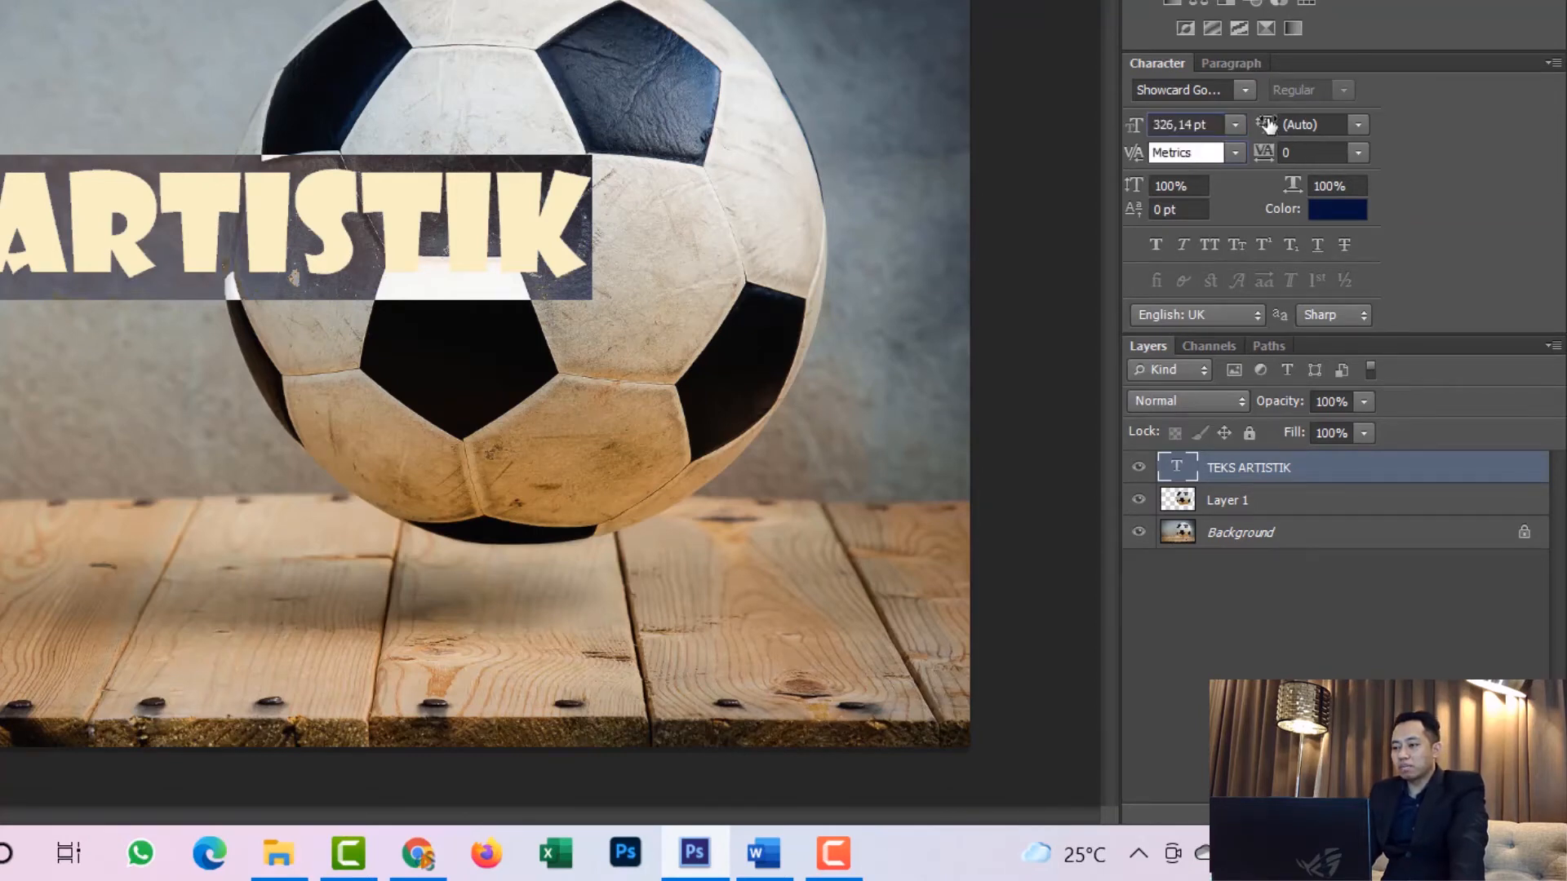
click(1360, 154)
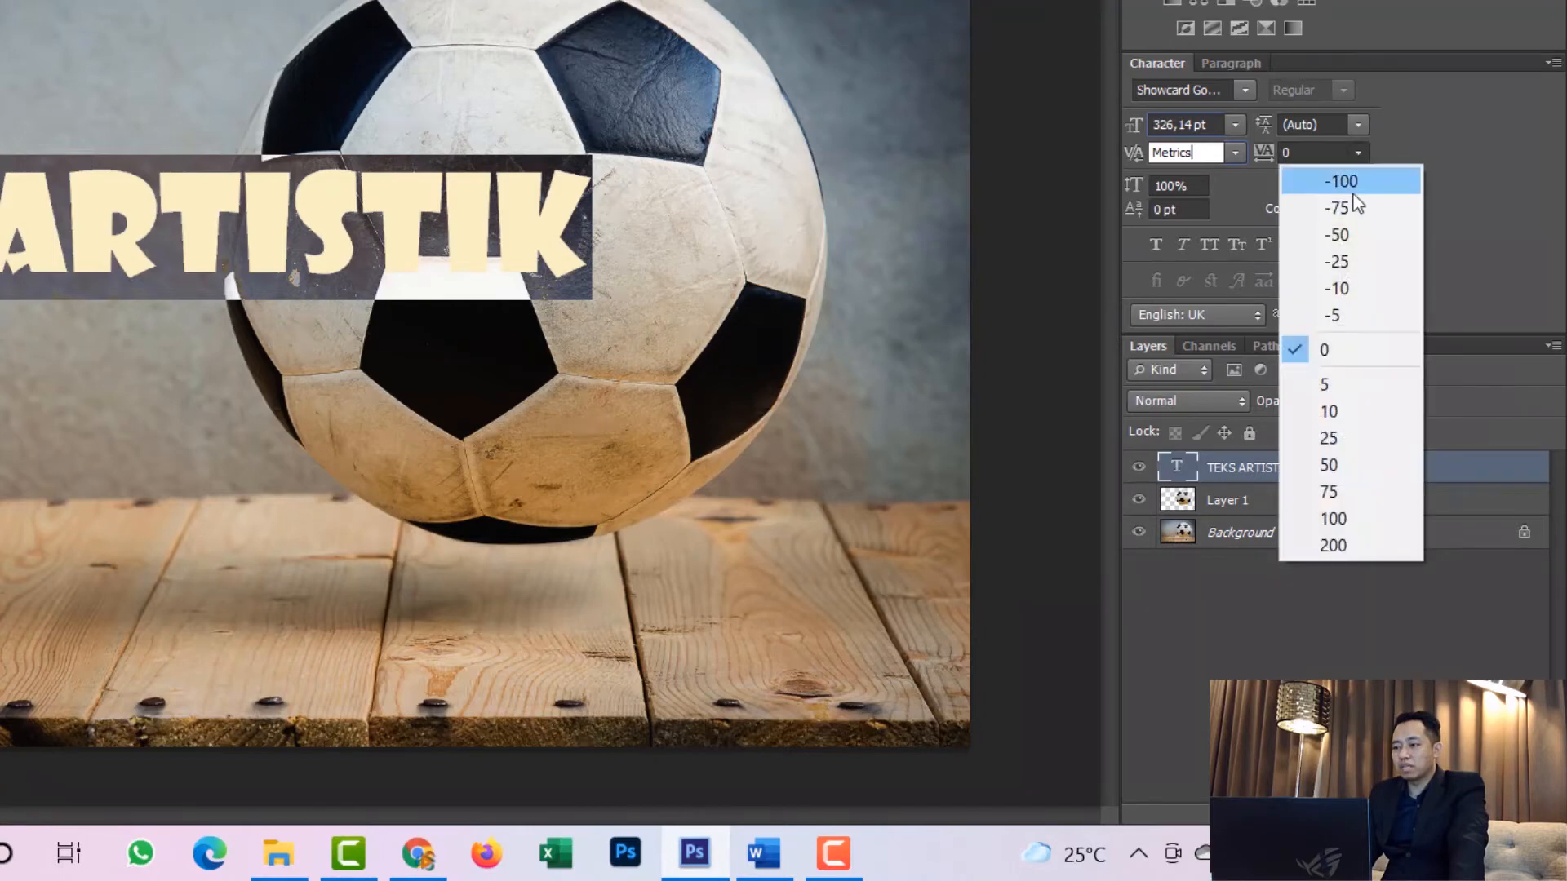
click(1354, 438)
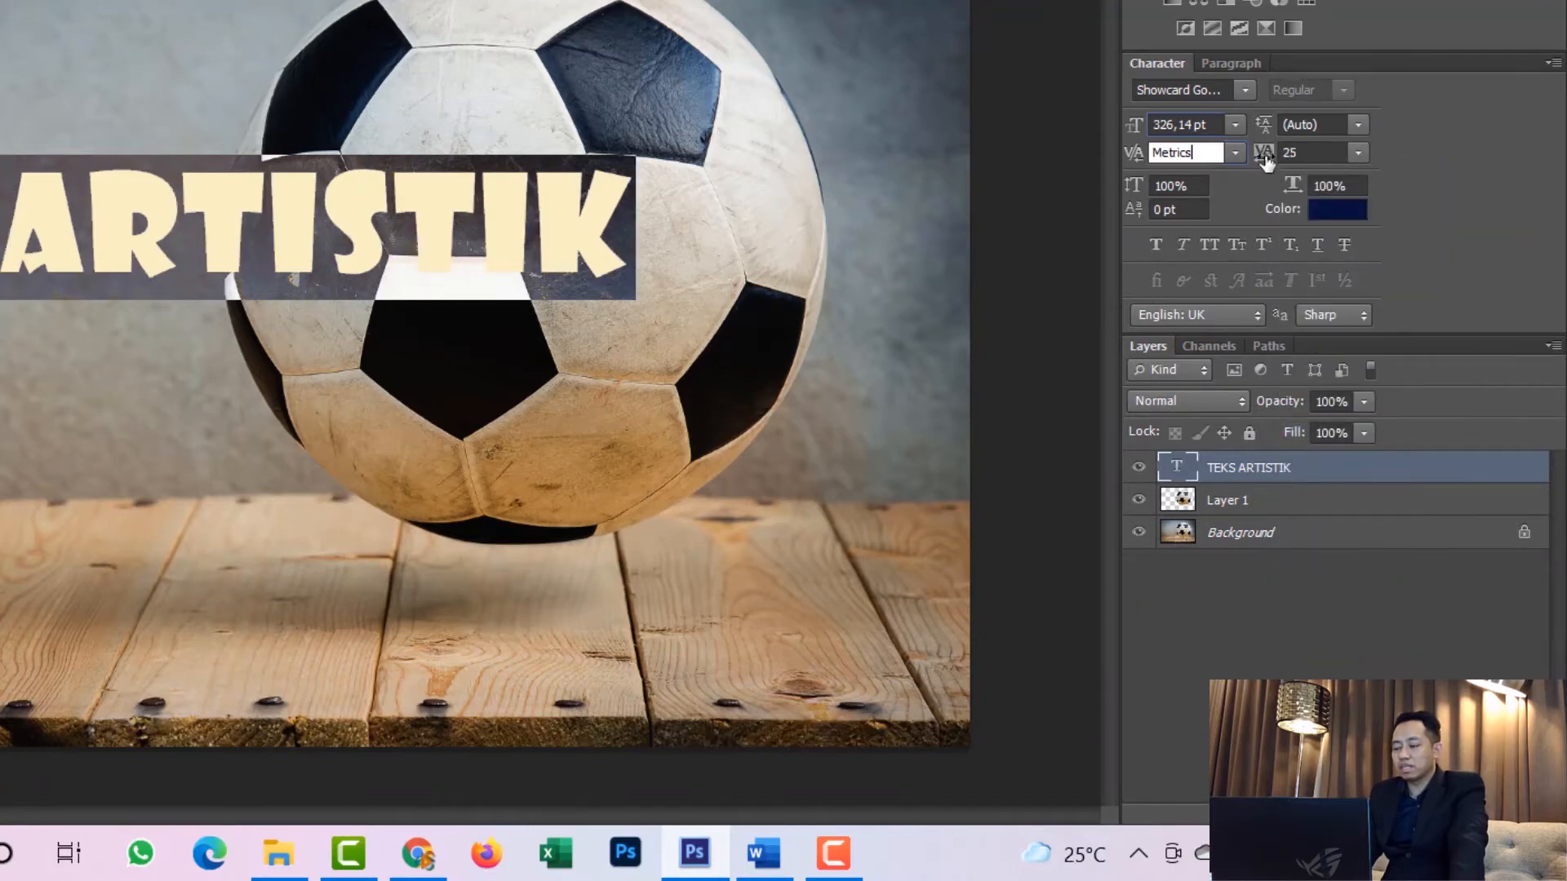
drag(1264, 159, 1273, 163)
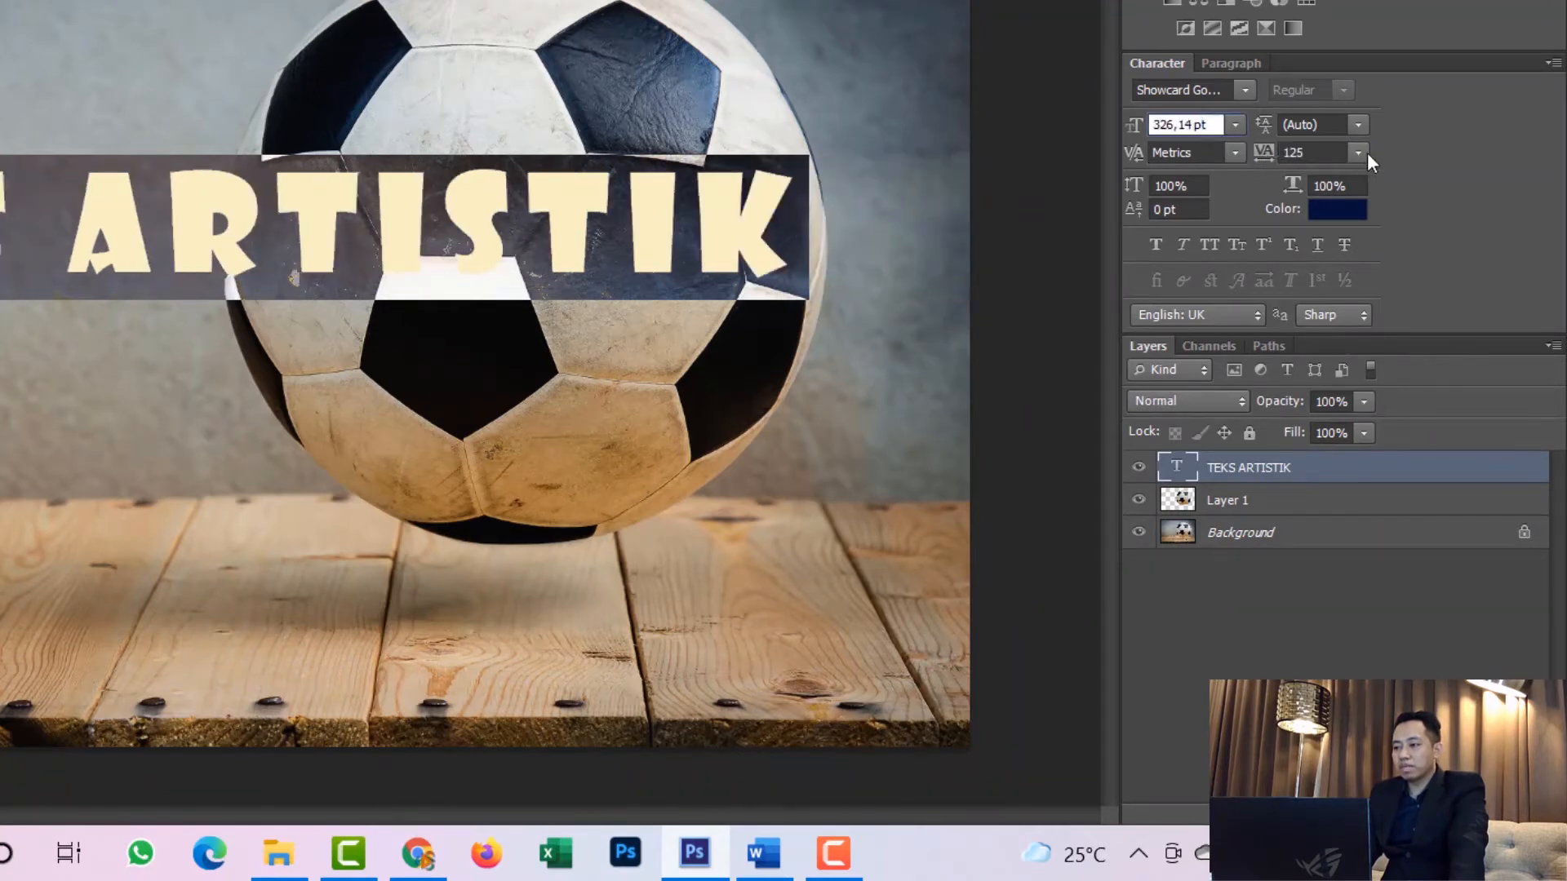
click(1361, 153)
click(1358, 155)
click(1357, 155)
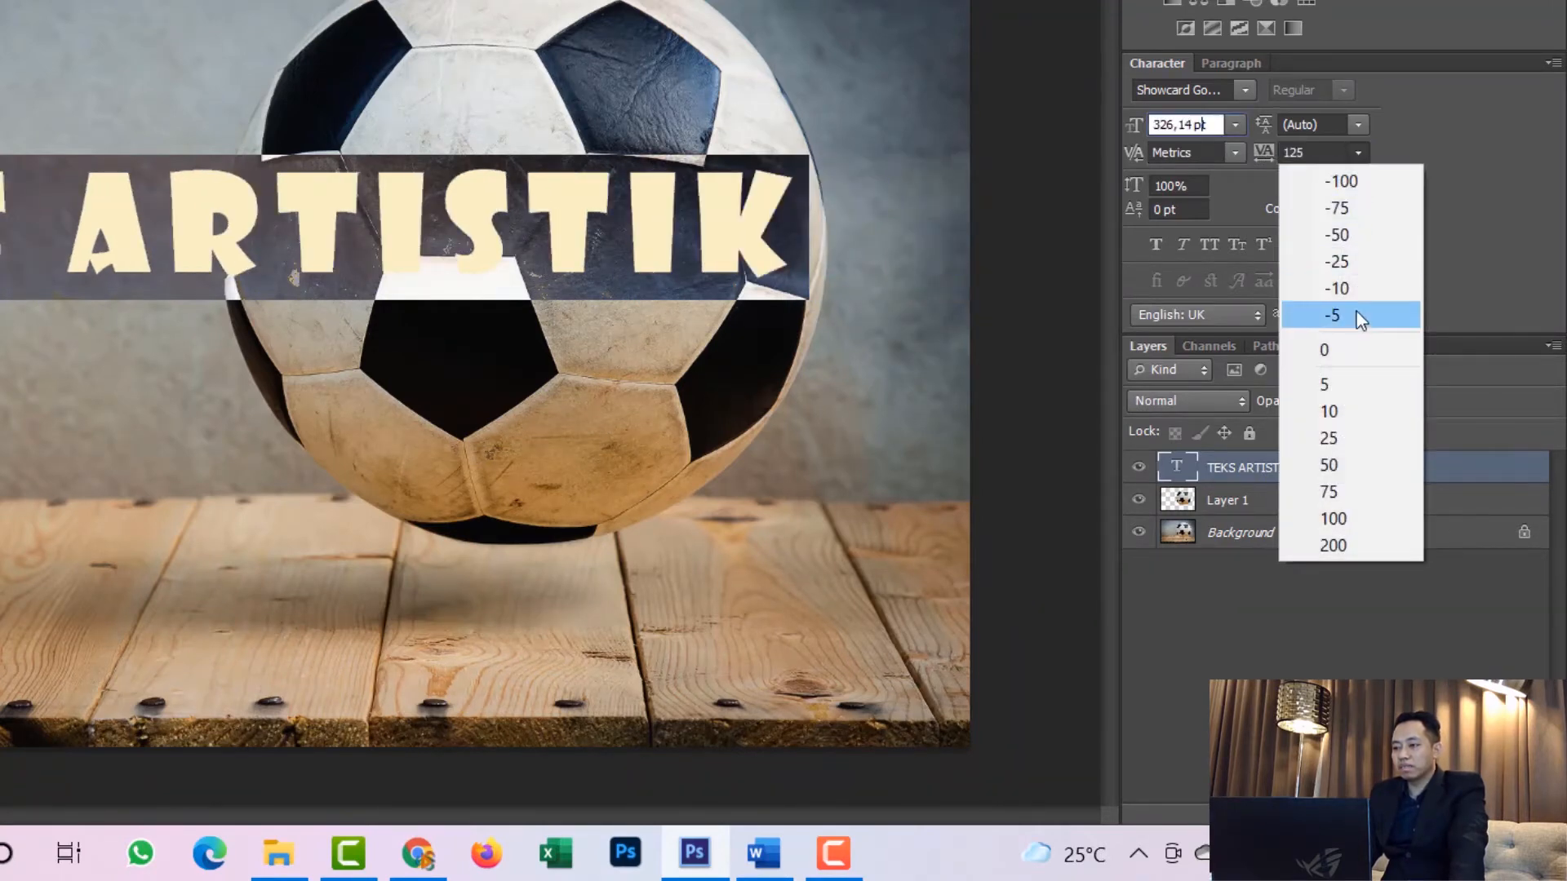
click(1429, 159)
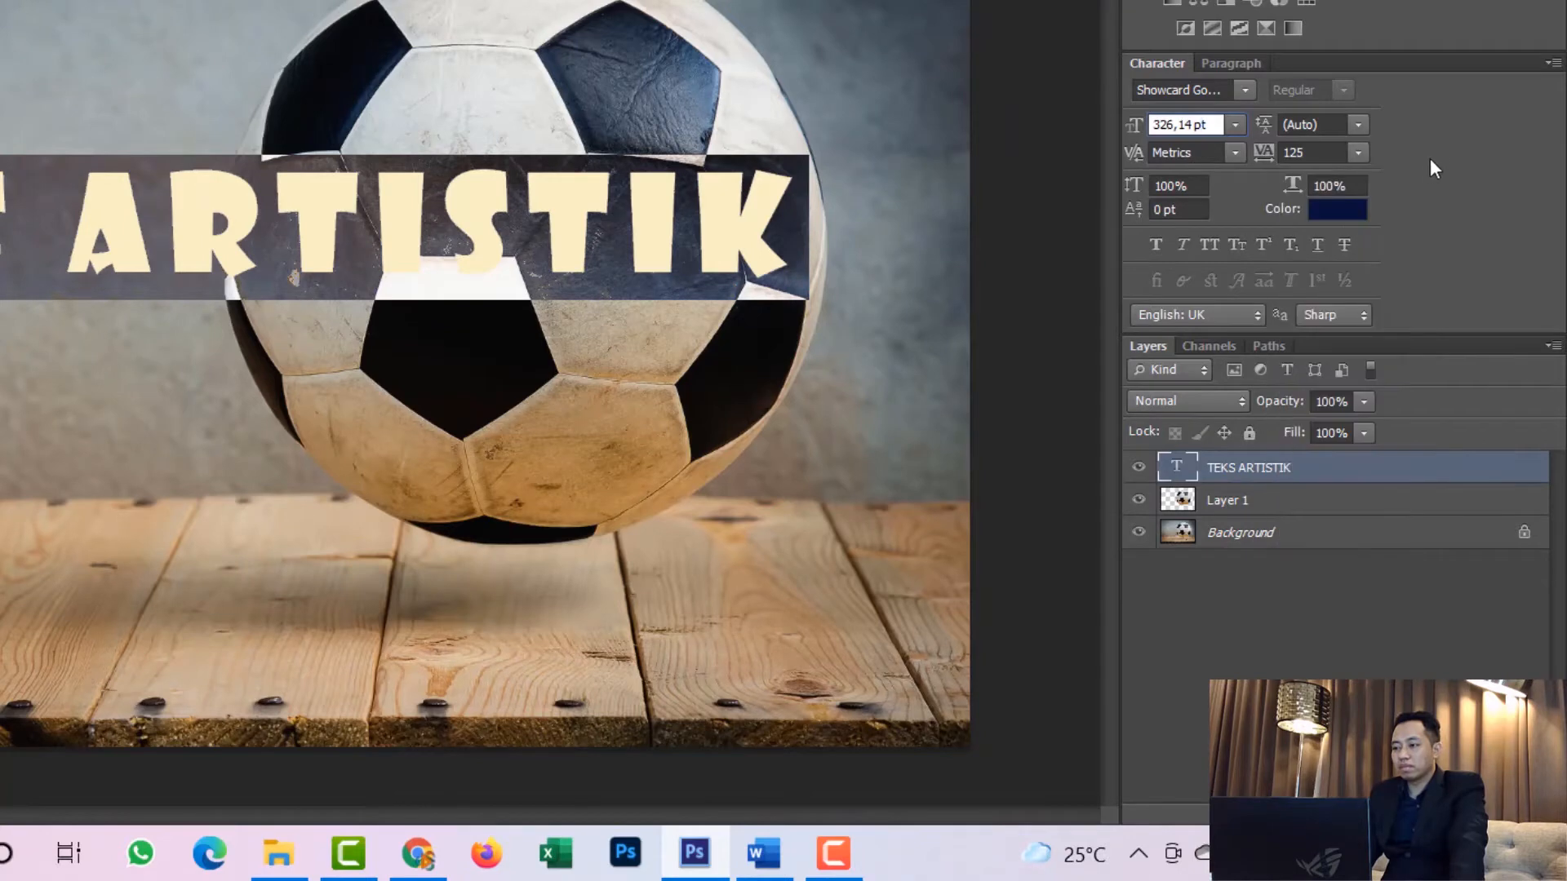
click(1157, 245)
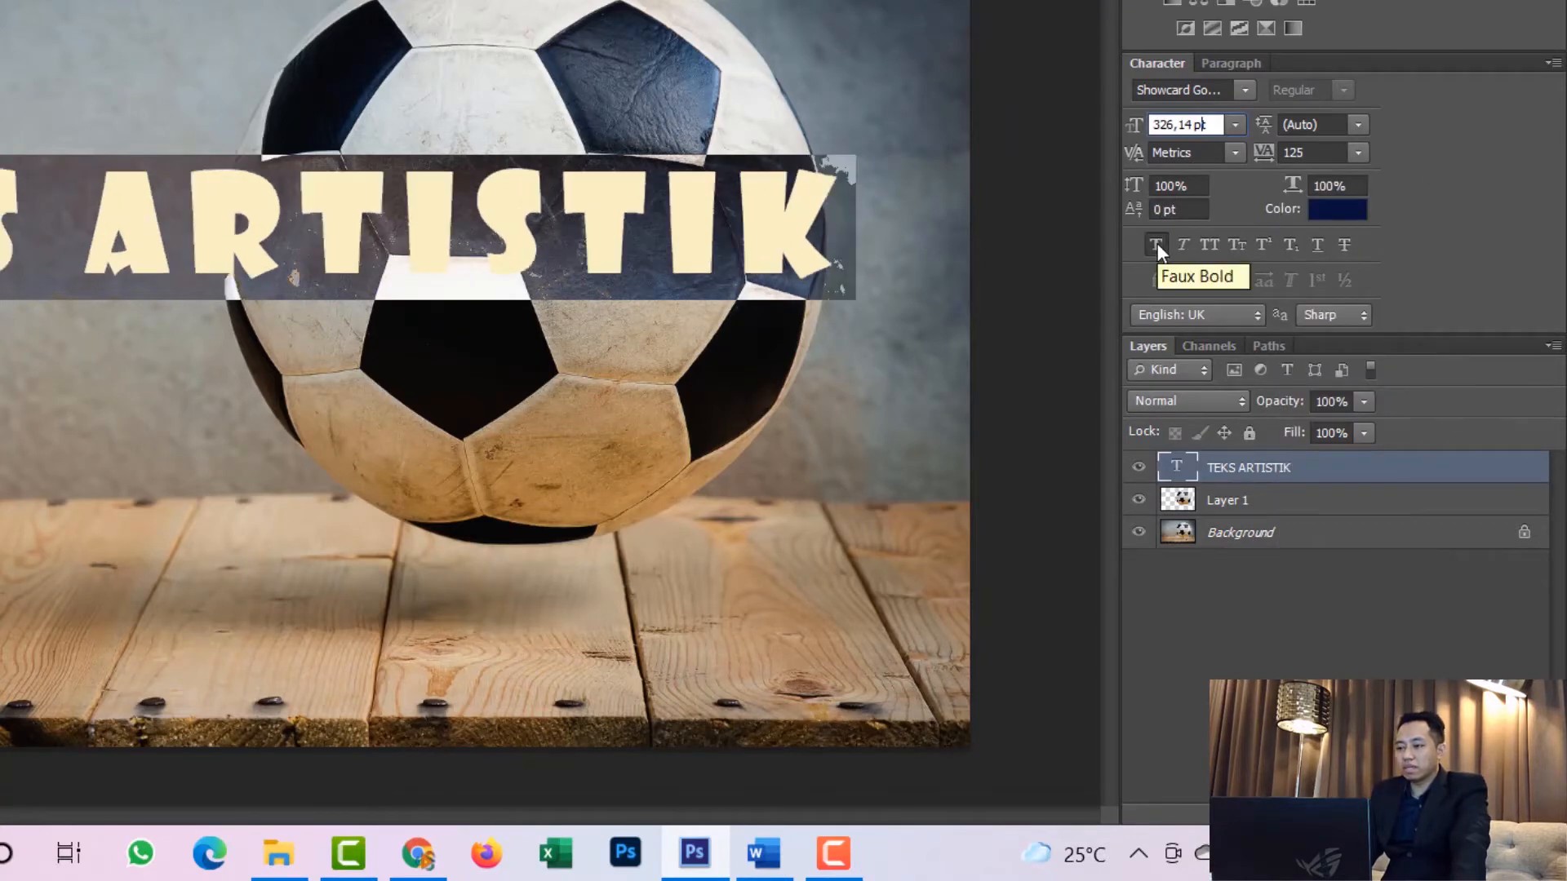
Try Faux Italic alone and together with Faux Bold on TEKS ARTISTIK, switch both off, and nudge the text slightly with the Move tool
click(1157, 245)
click(1182, 245)
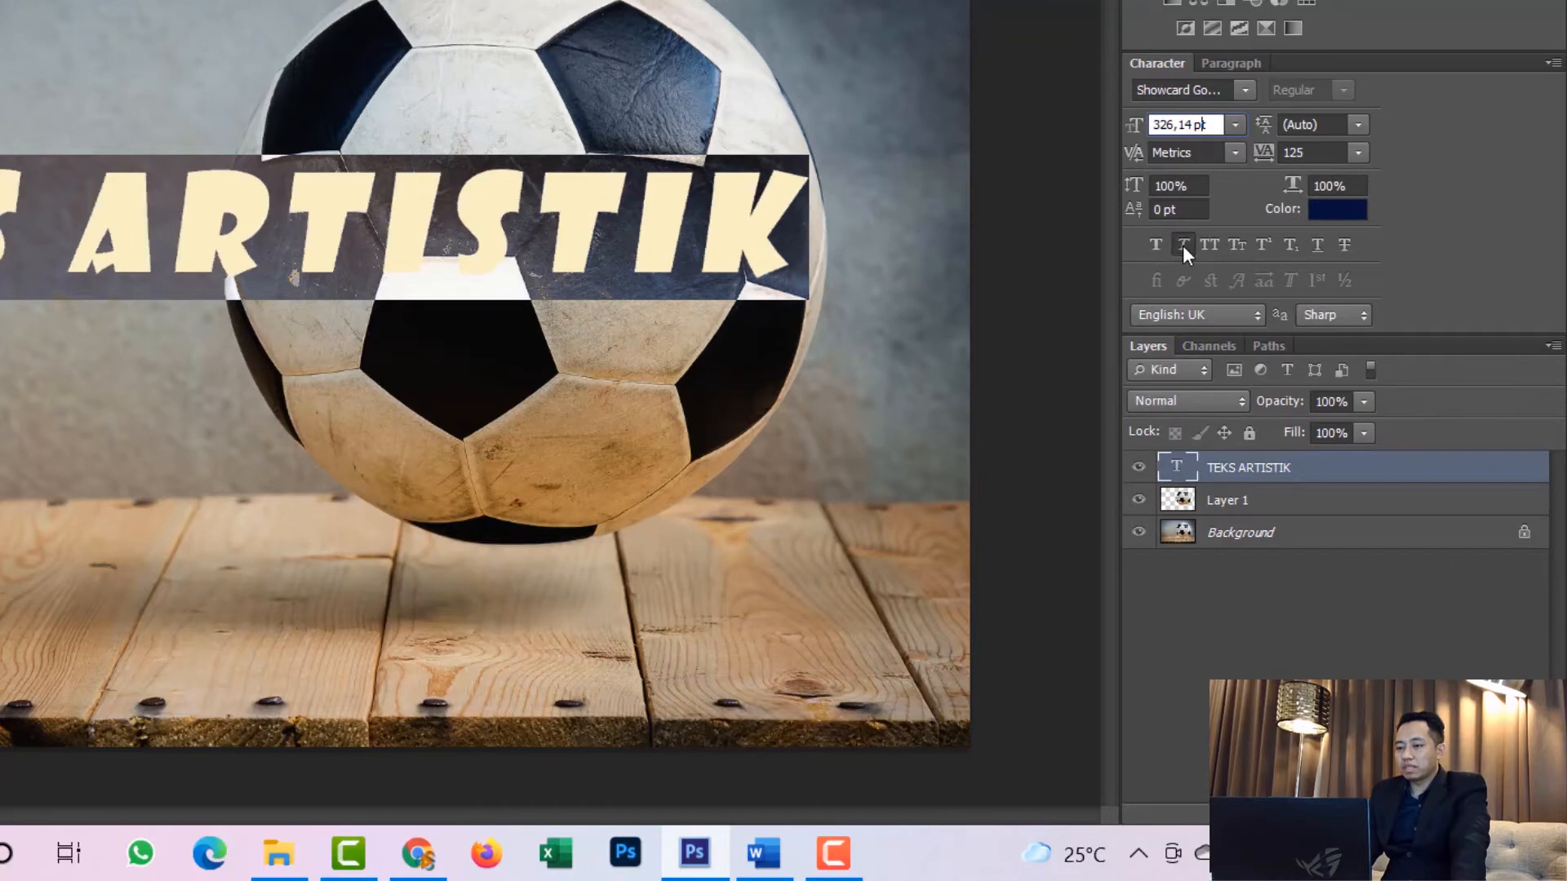
click(1183, 245)
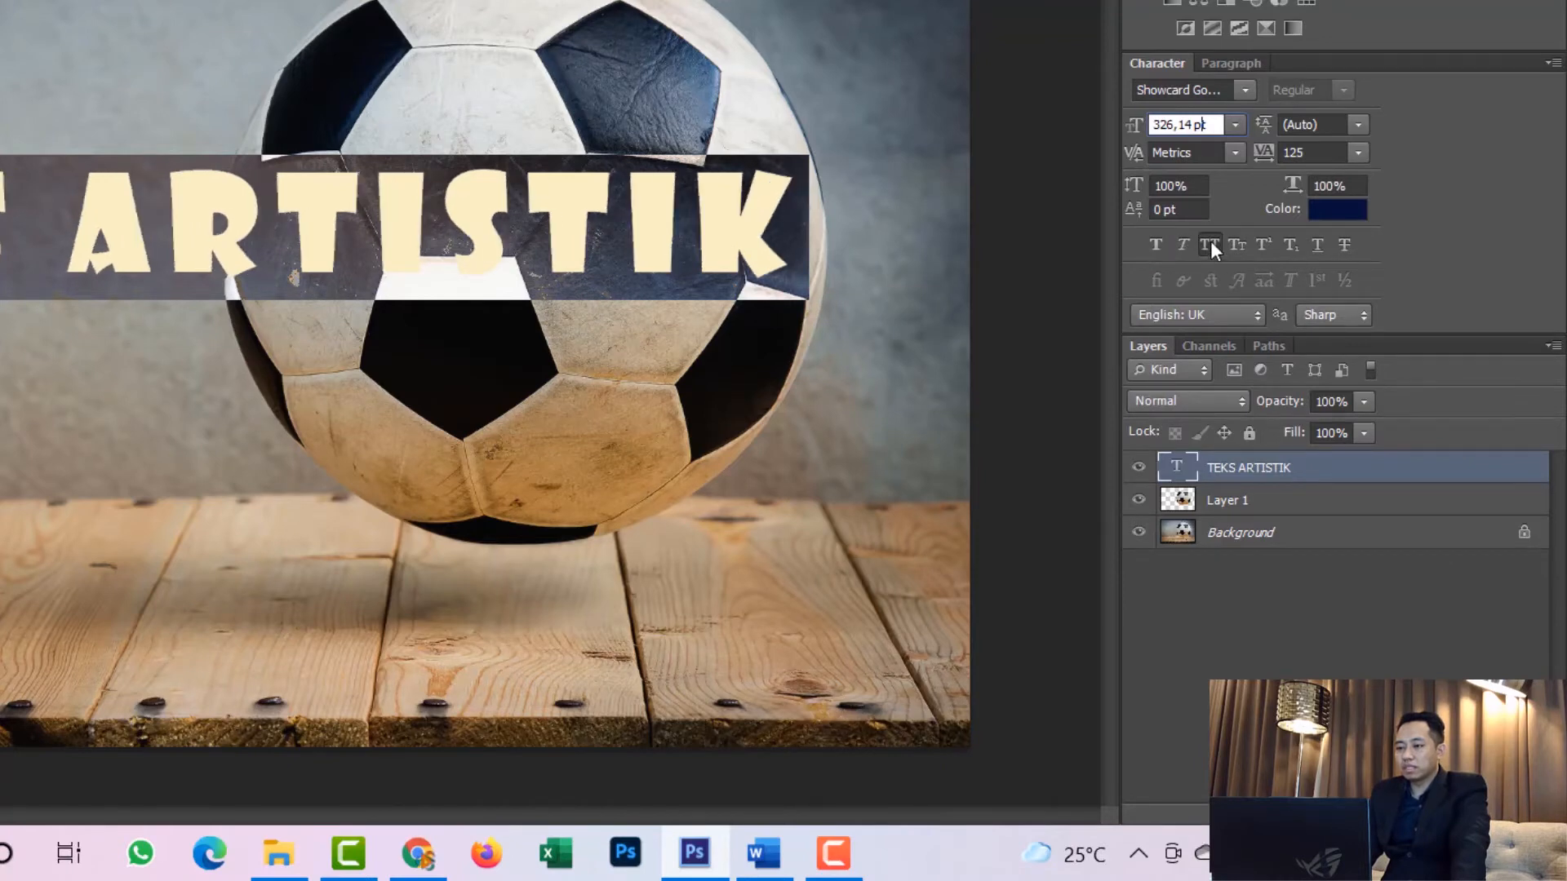
click(1183, 245)
click(1162, 242)
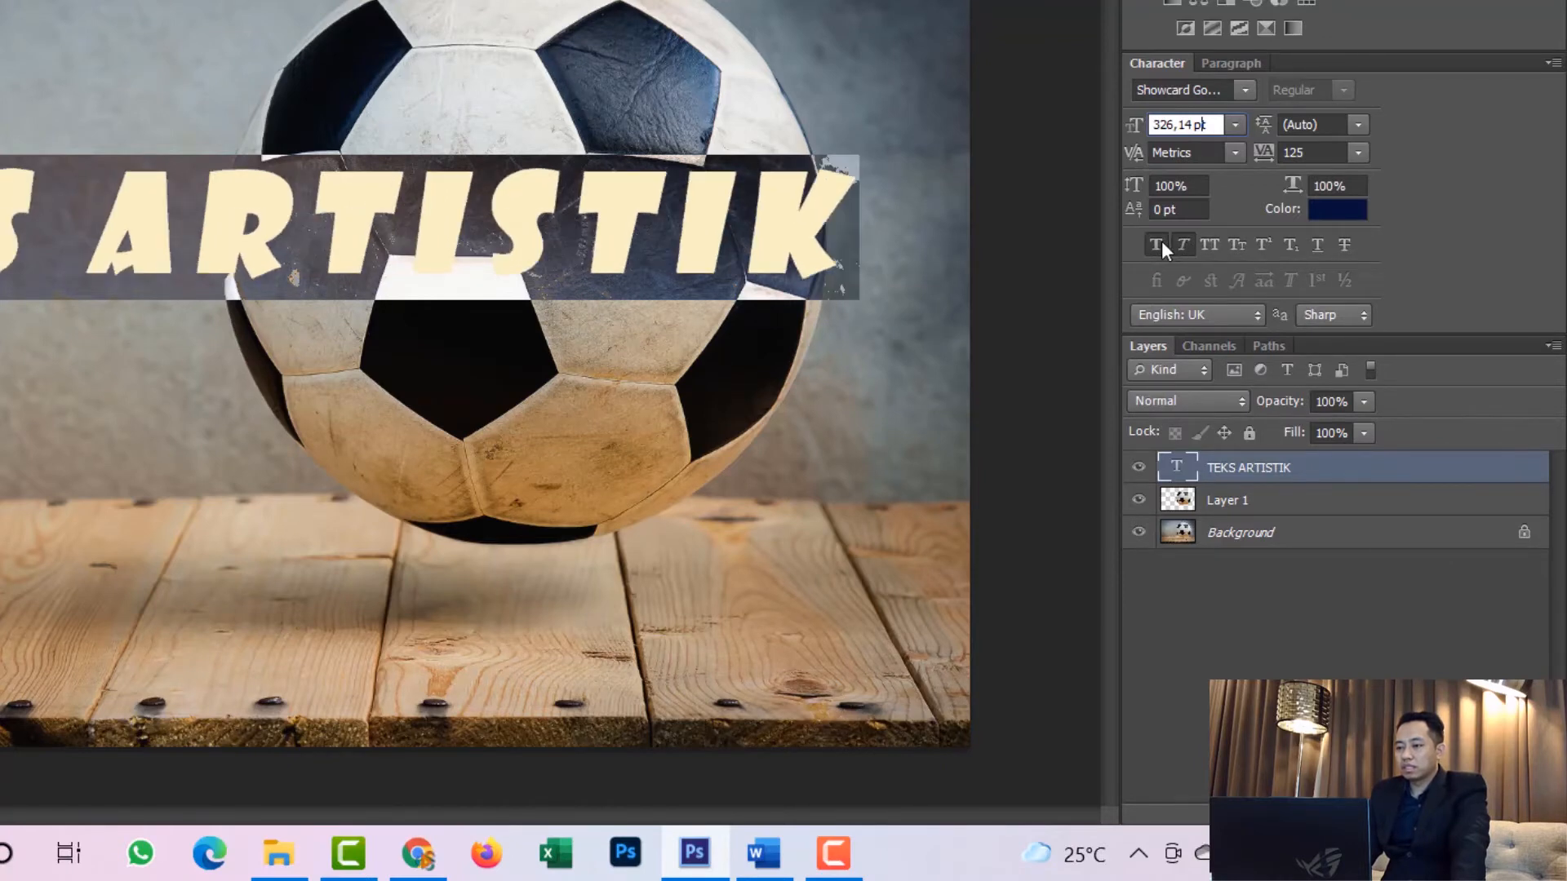
click(1182, 247)
click(1162, 247)
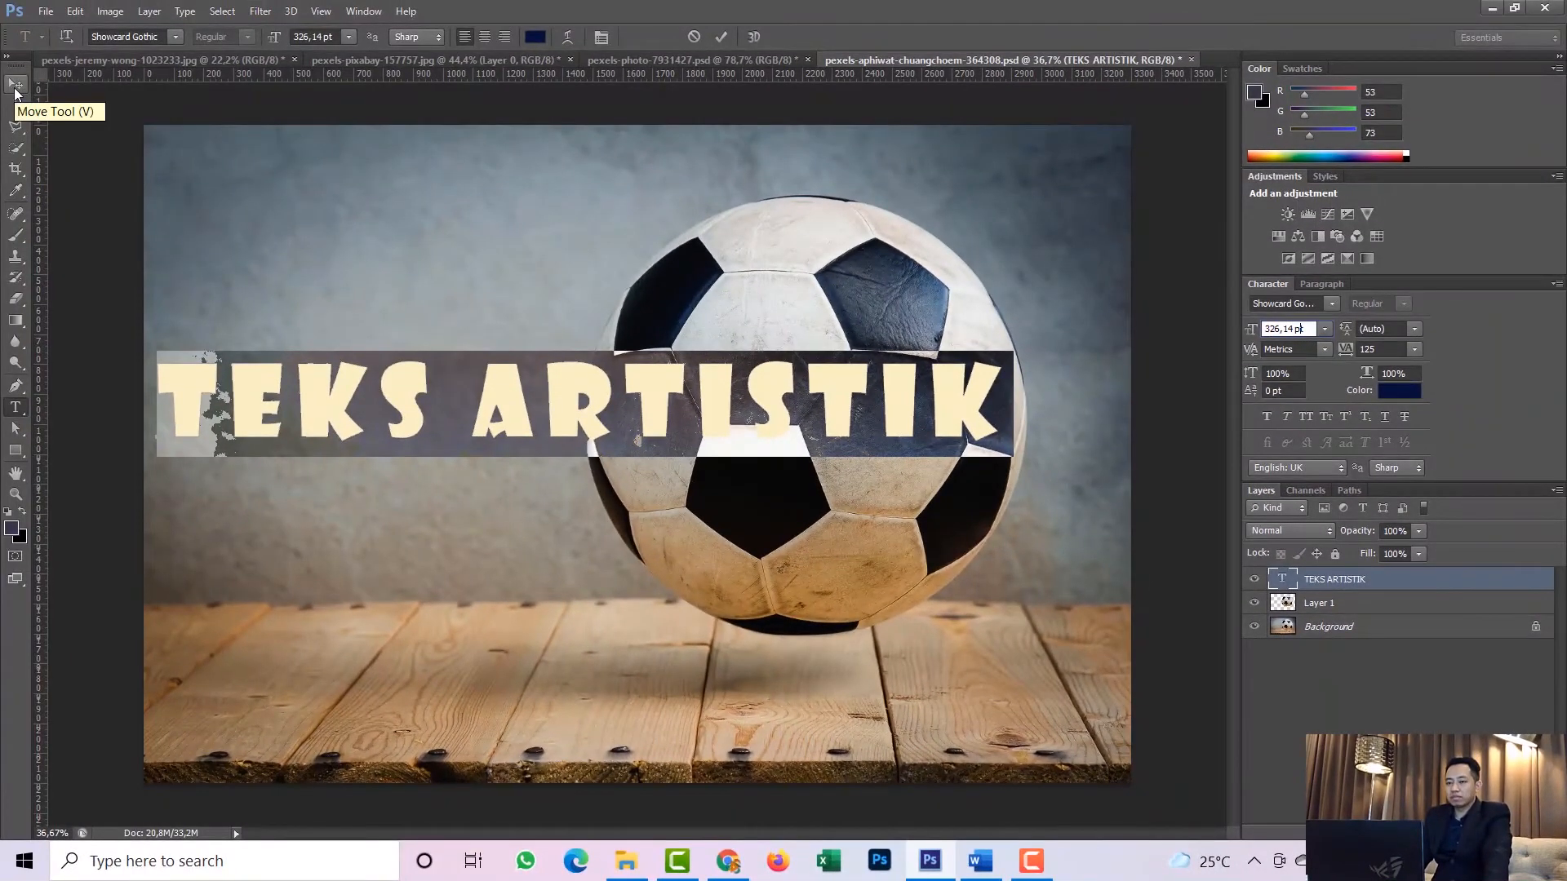
click(14, 92)
mouse_move(521, 397)
mouse_down()
mouse_move(540, 384)
mouse_move(489, 377)
mouse_move(542, 385)
mouse_move(515, 391)
mouse_up()
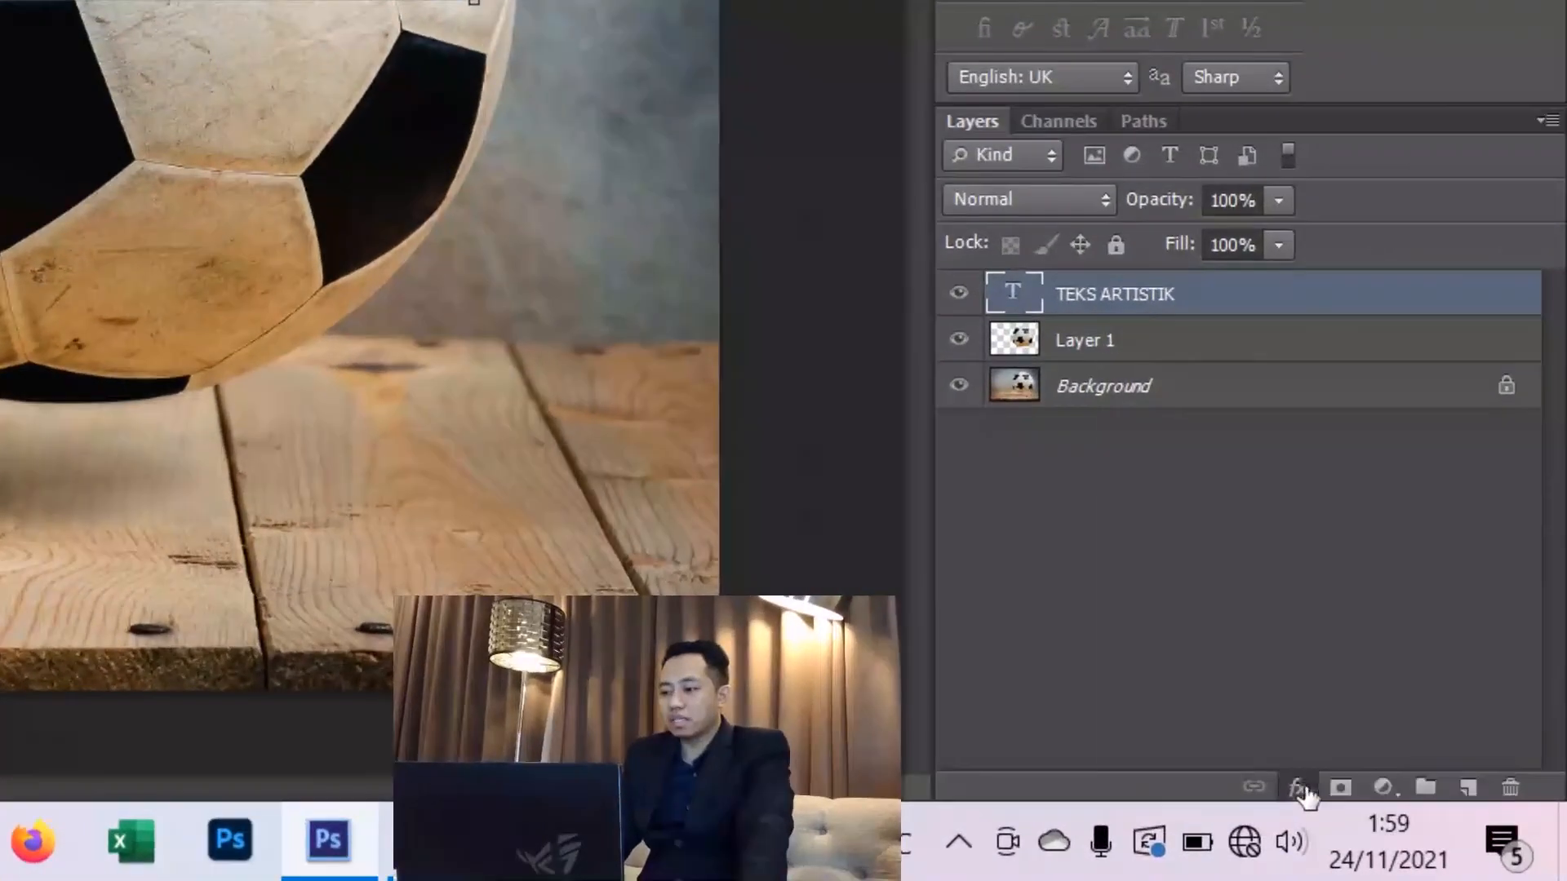
Open the blending options of the TEKS ARTISTIK layer and move the Layer Style dialog clear of the text
click(1430, 833)
click(1282, 370)
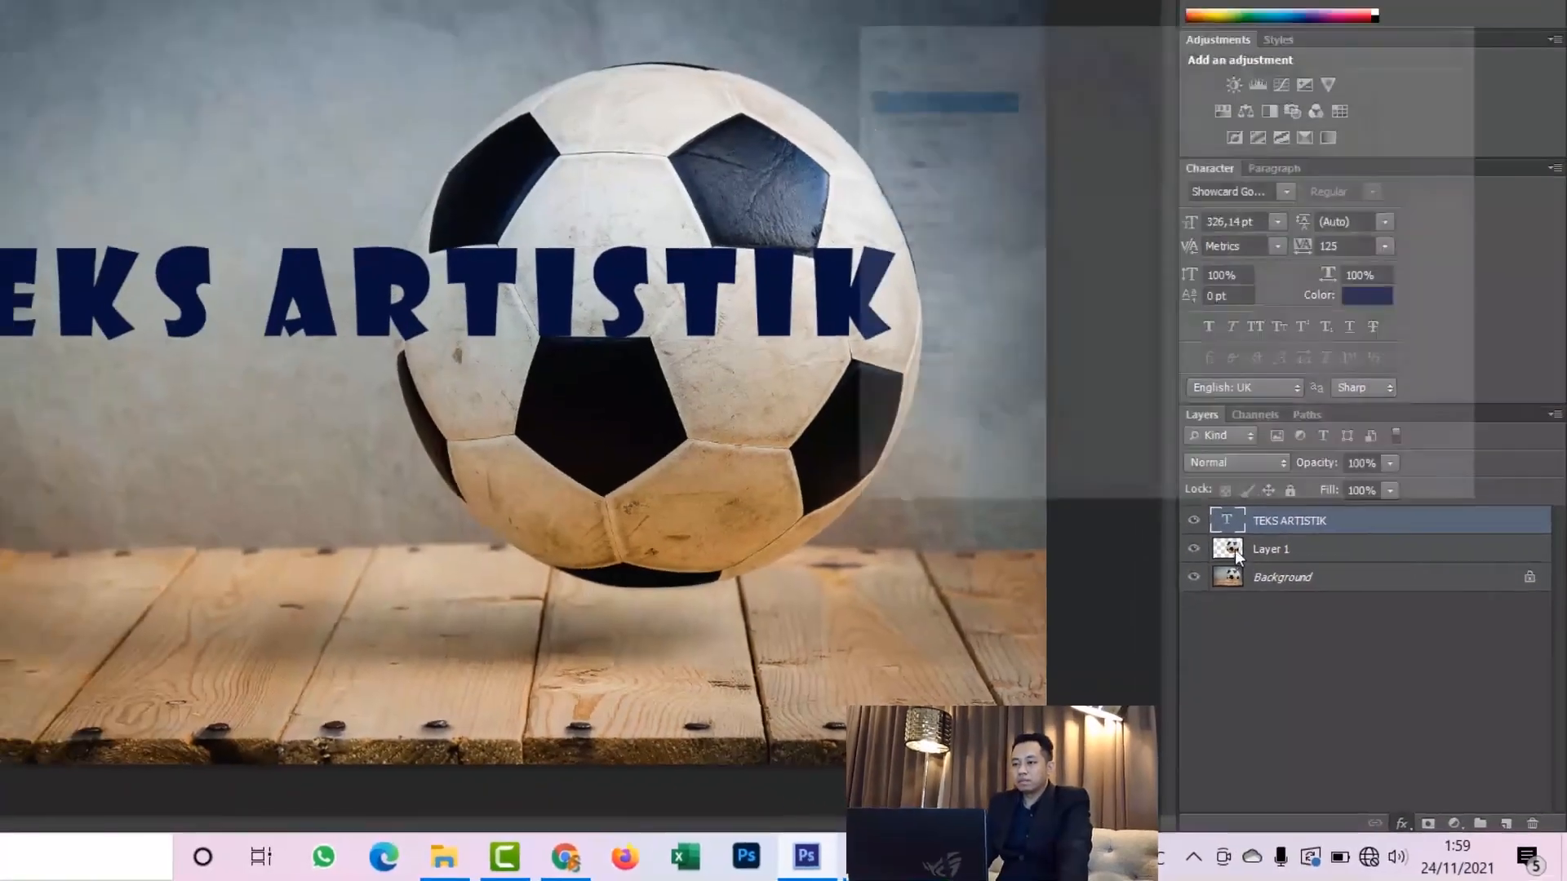
drag(963, 65, 1045, 34)
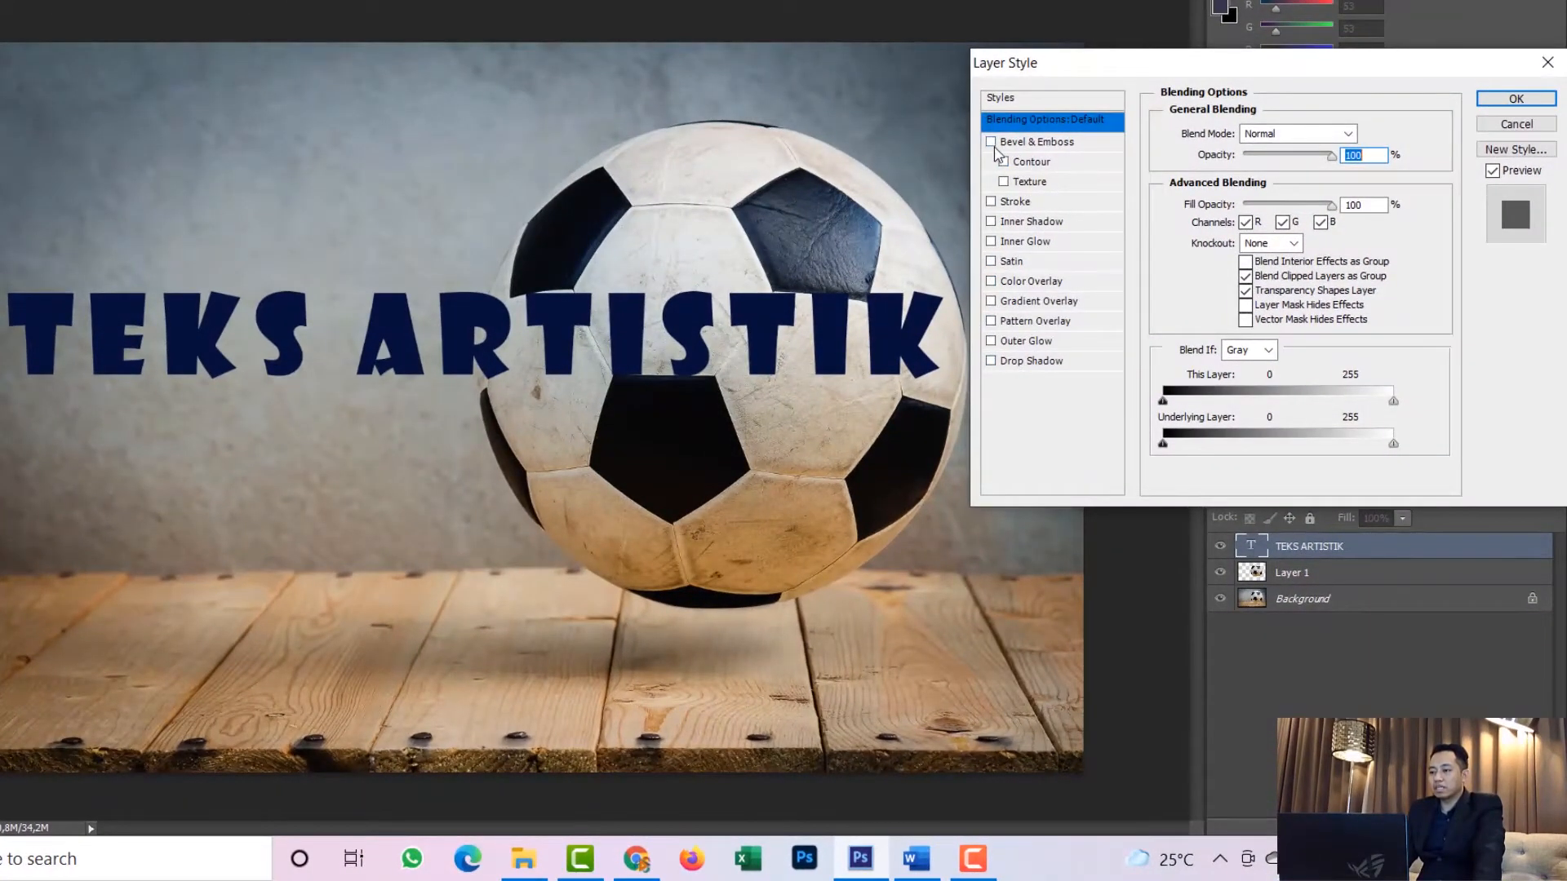
Try a Bevel & Emboss effect with the Outer Bevel style, size 65 px and soften 3 px on the text
click(1055, 144)
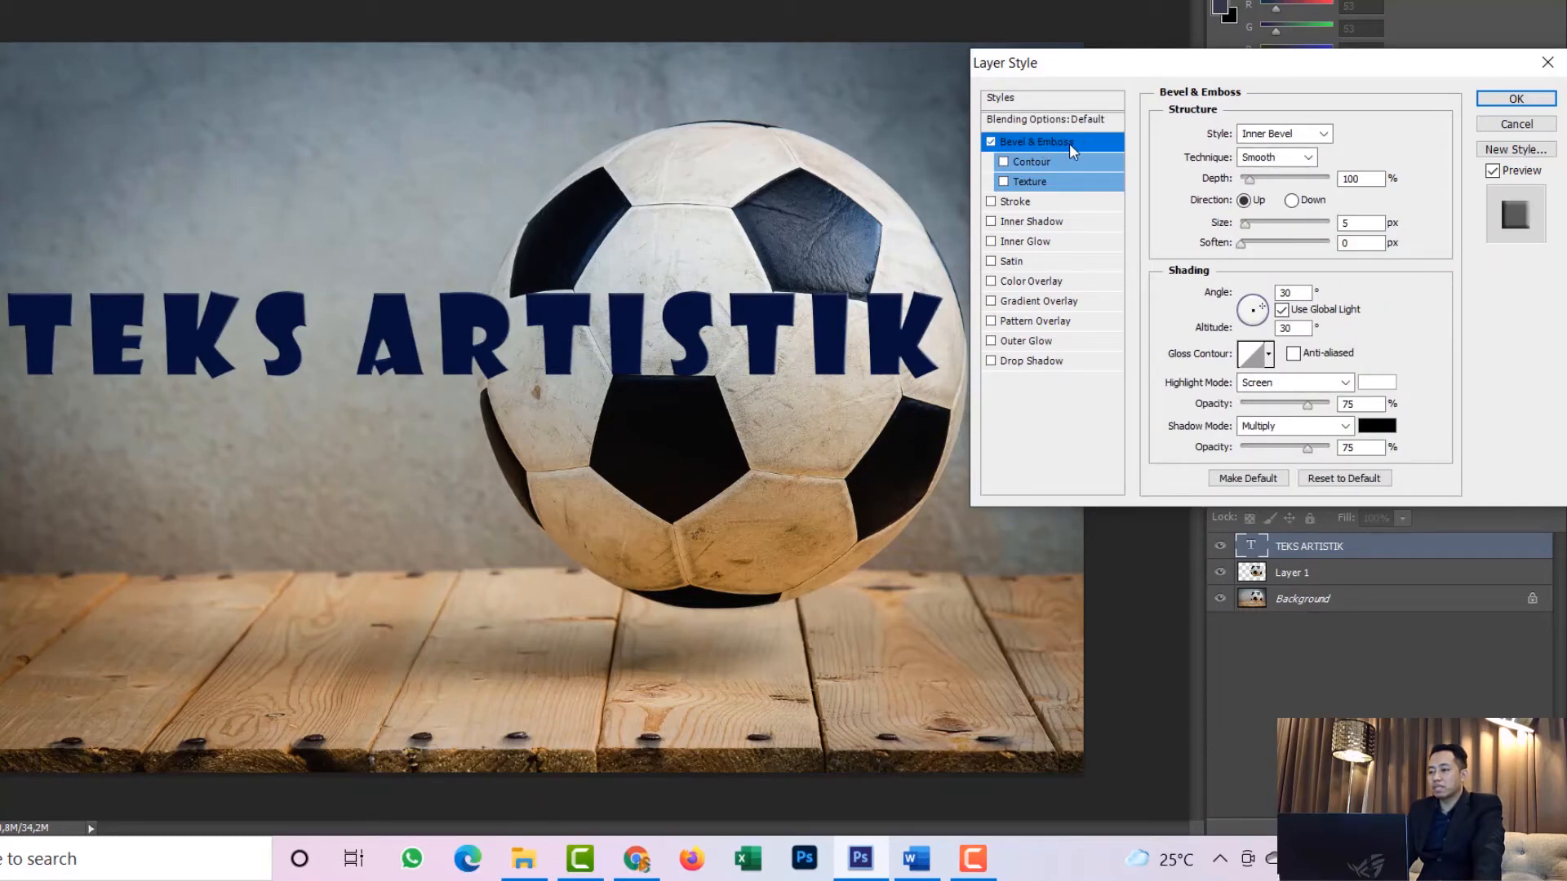
click(1323, 135)
click(1299, 154)
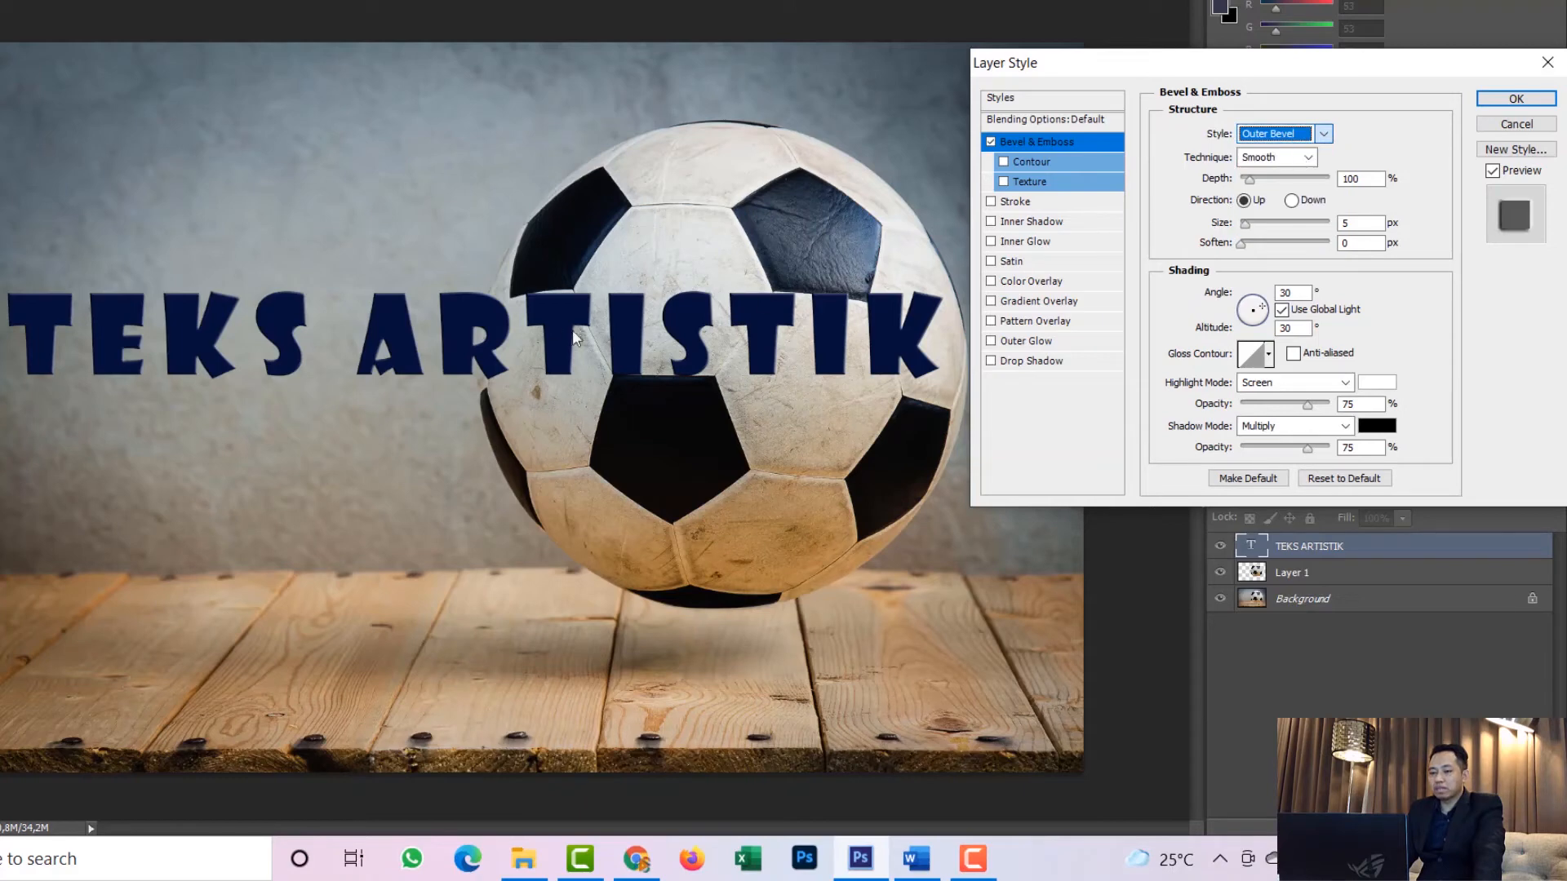
mouse_move(1251, 231)
mouse_down()
mouse_move(1269, 228)
mouse_move(1257, 244)
mouse_up()
Try the Inner Bevel style on the text with size 35 px and soften 2 px
click(1324, 134)
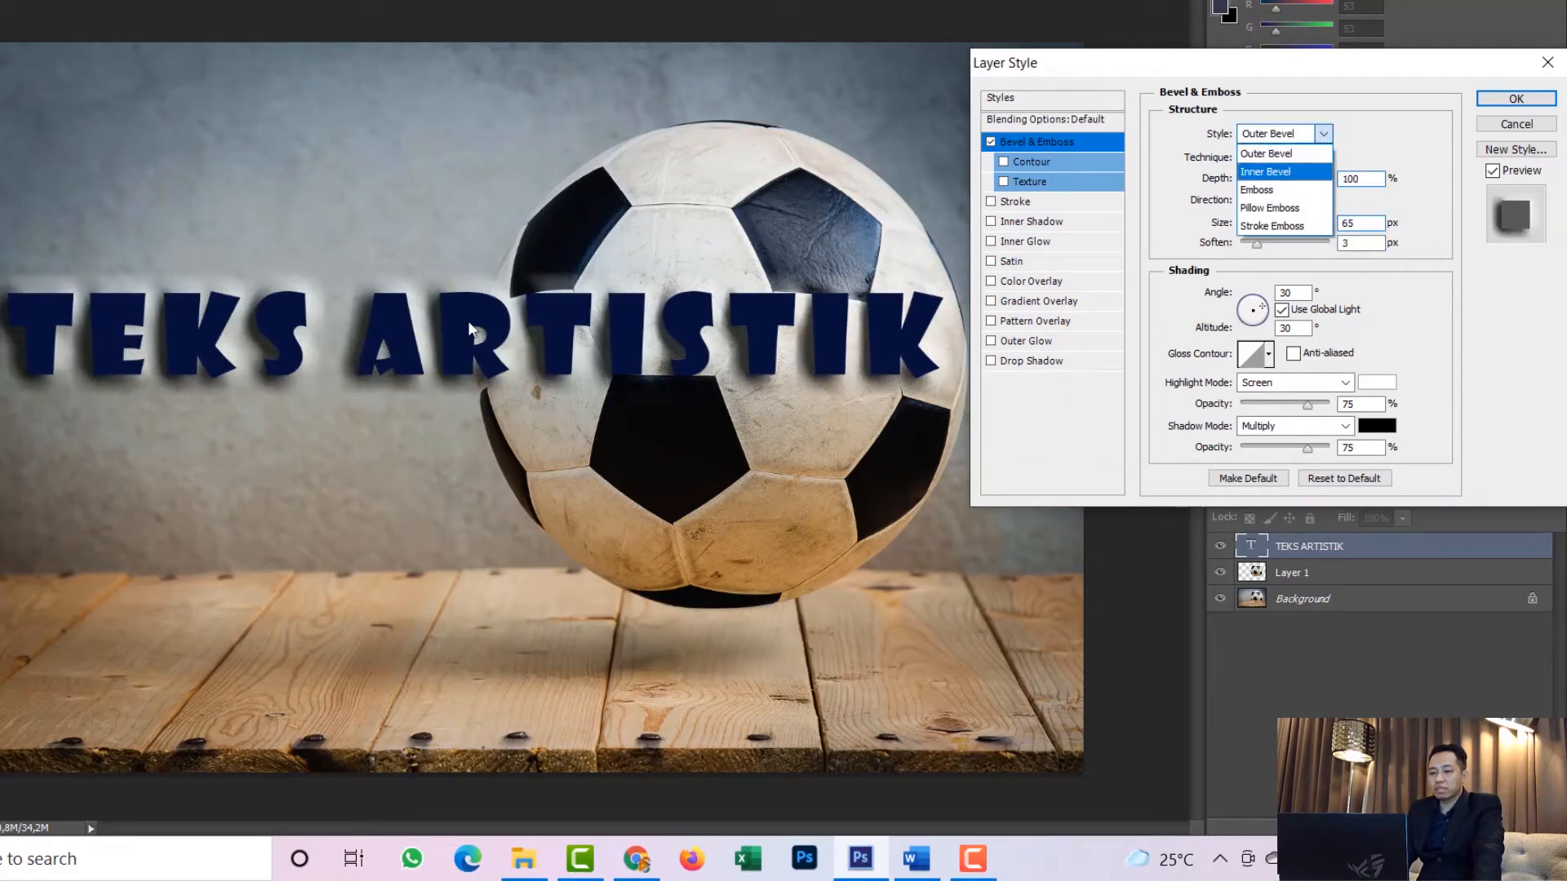
click(1285, 172)
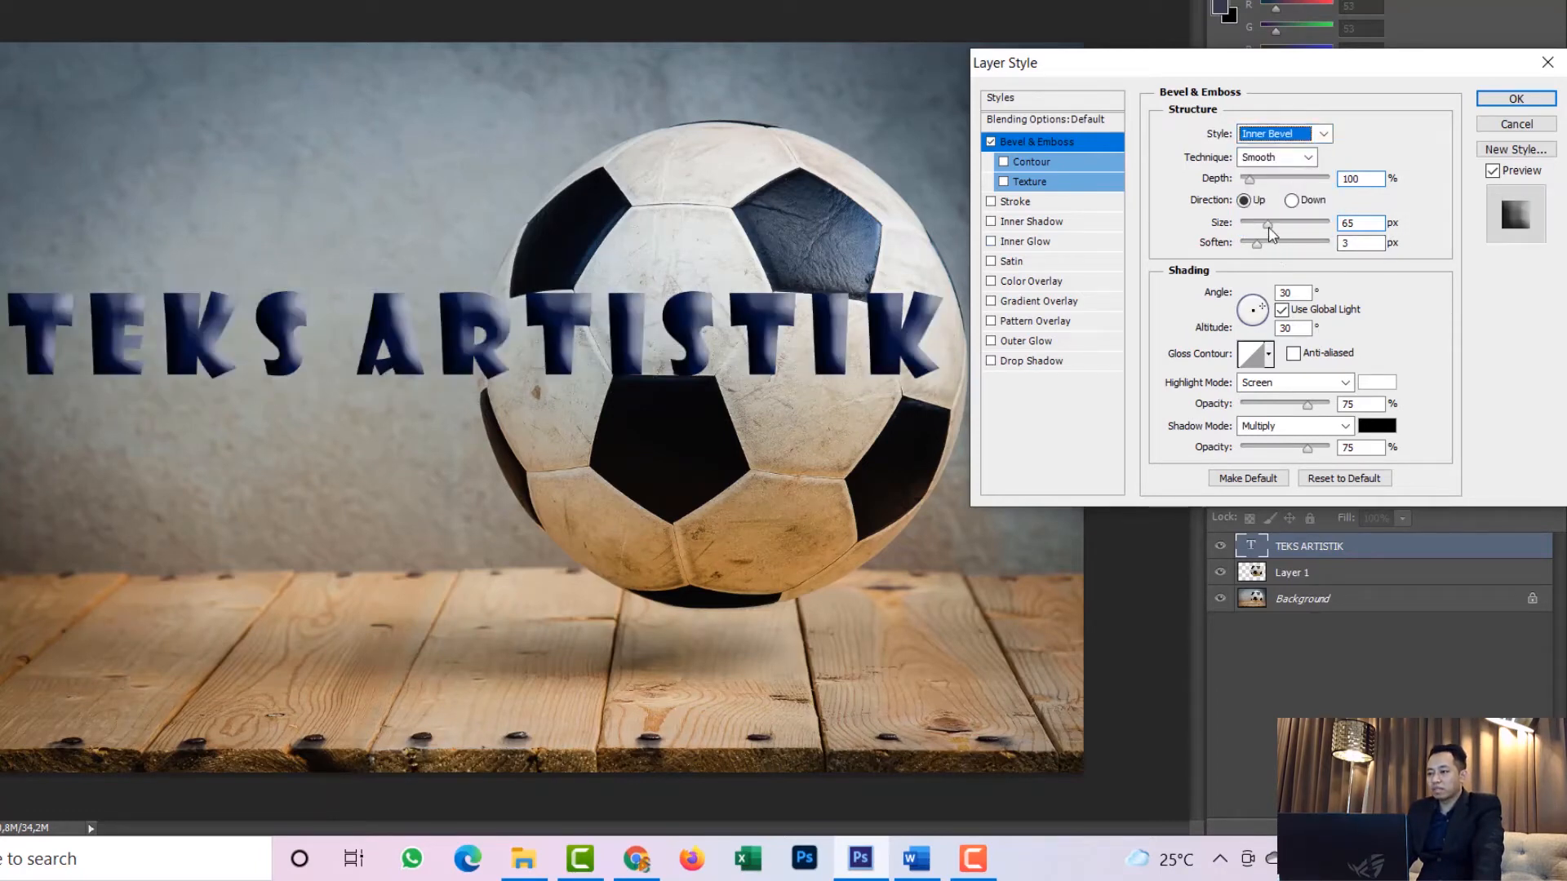
drag(1269, 234, 1261, 235)
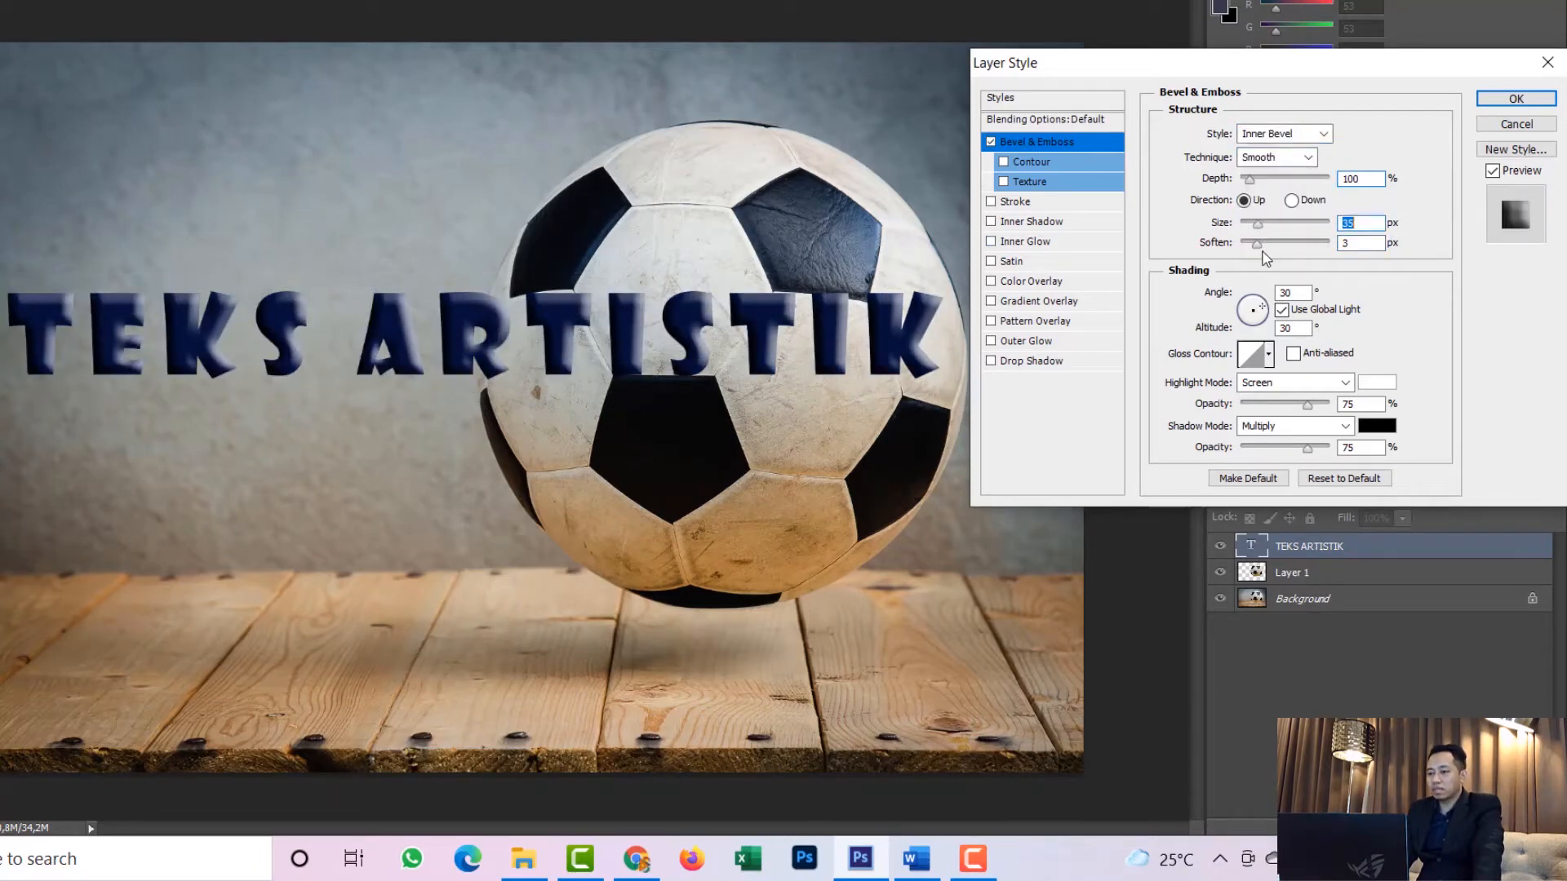
click(1256, 246)
Try the Emboss, Pillow Emboss and Stroke Emboss bevel styles on the text one after another
click(1323, 134)
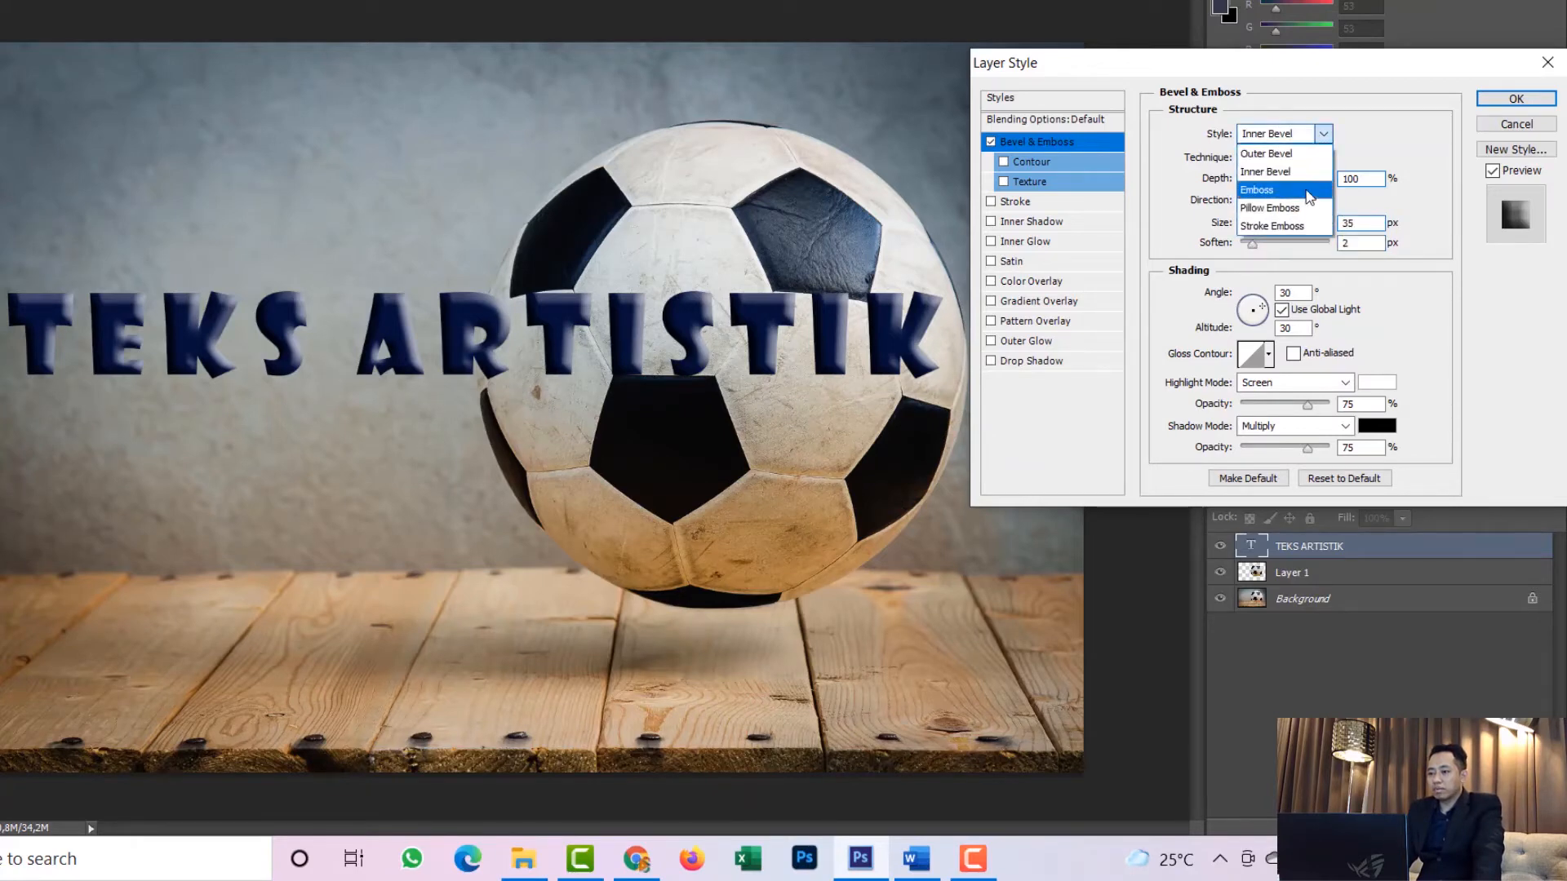
click(1298, 190)
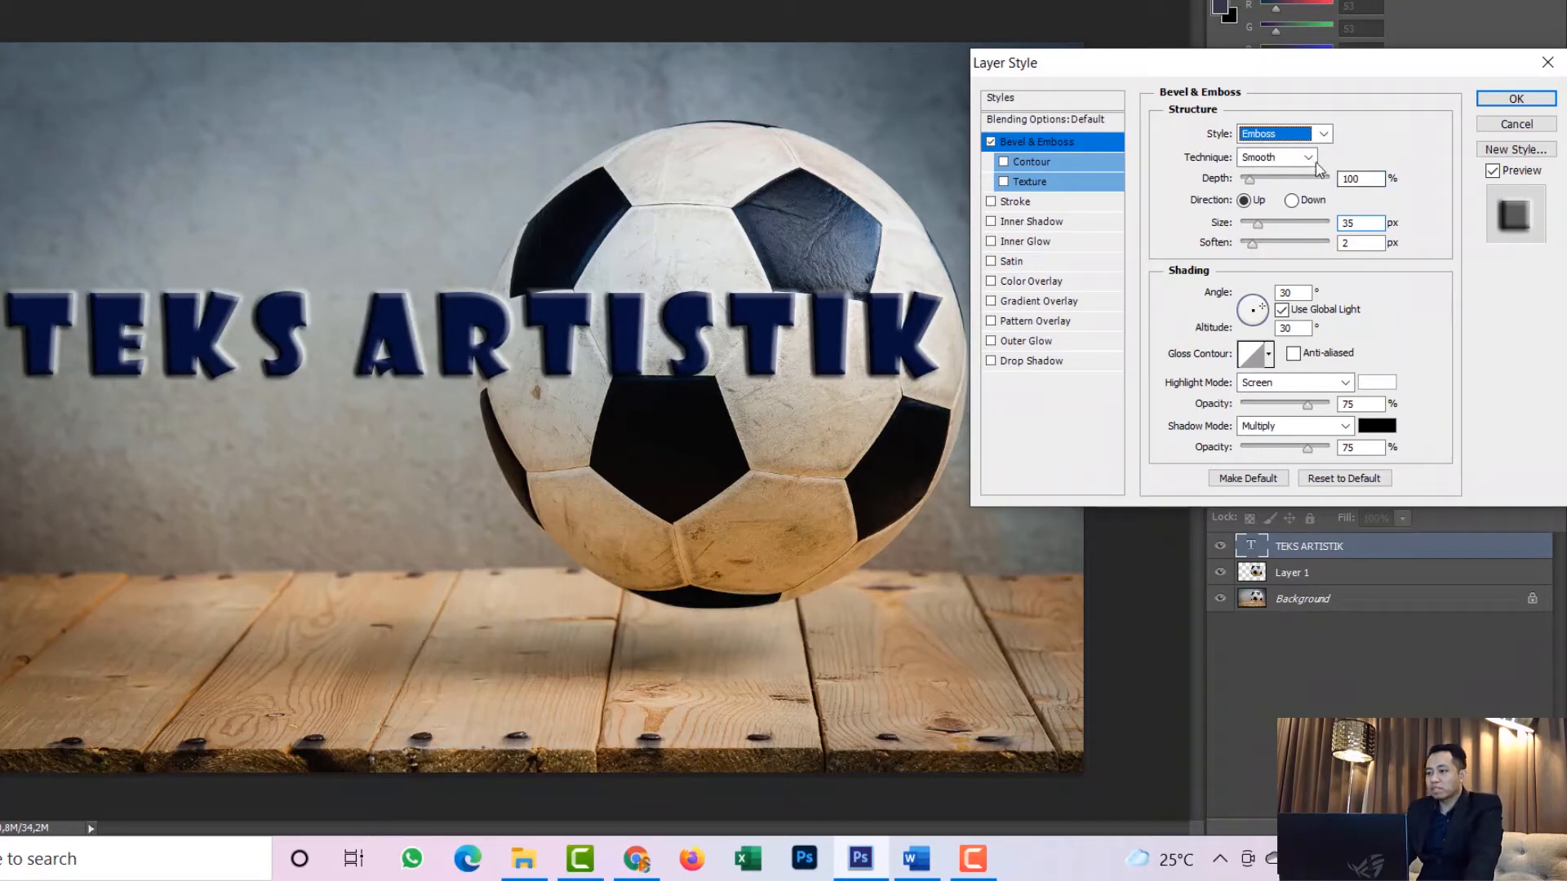
click(1298, 134)
click(1306, 206)
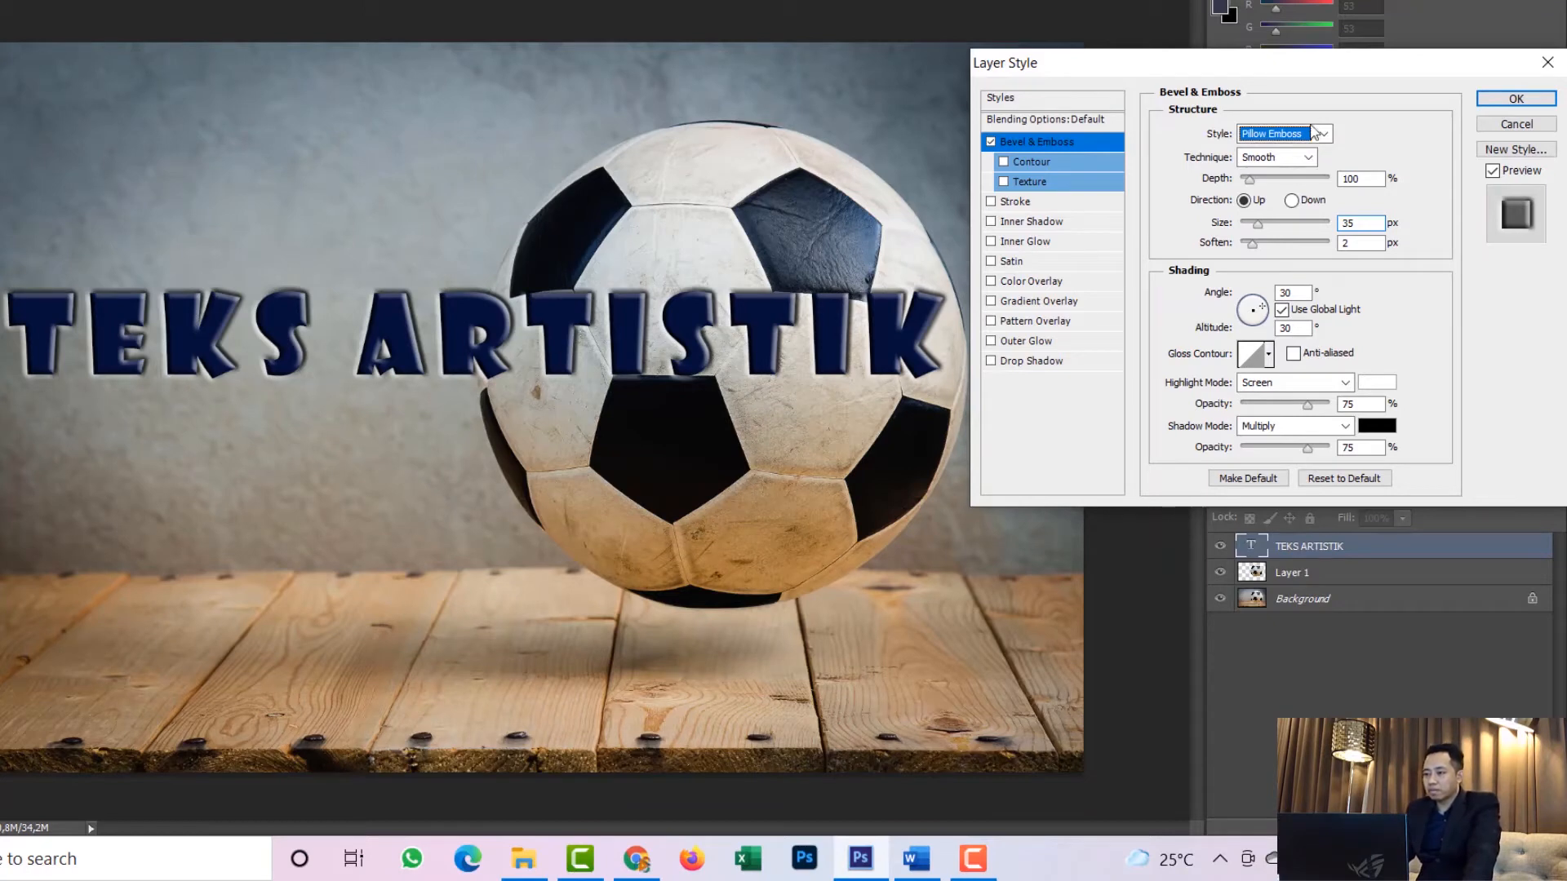
click(1314, 133)
click(1297, 225)
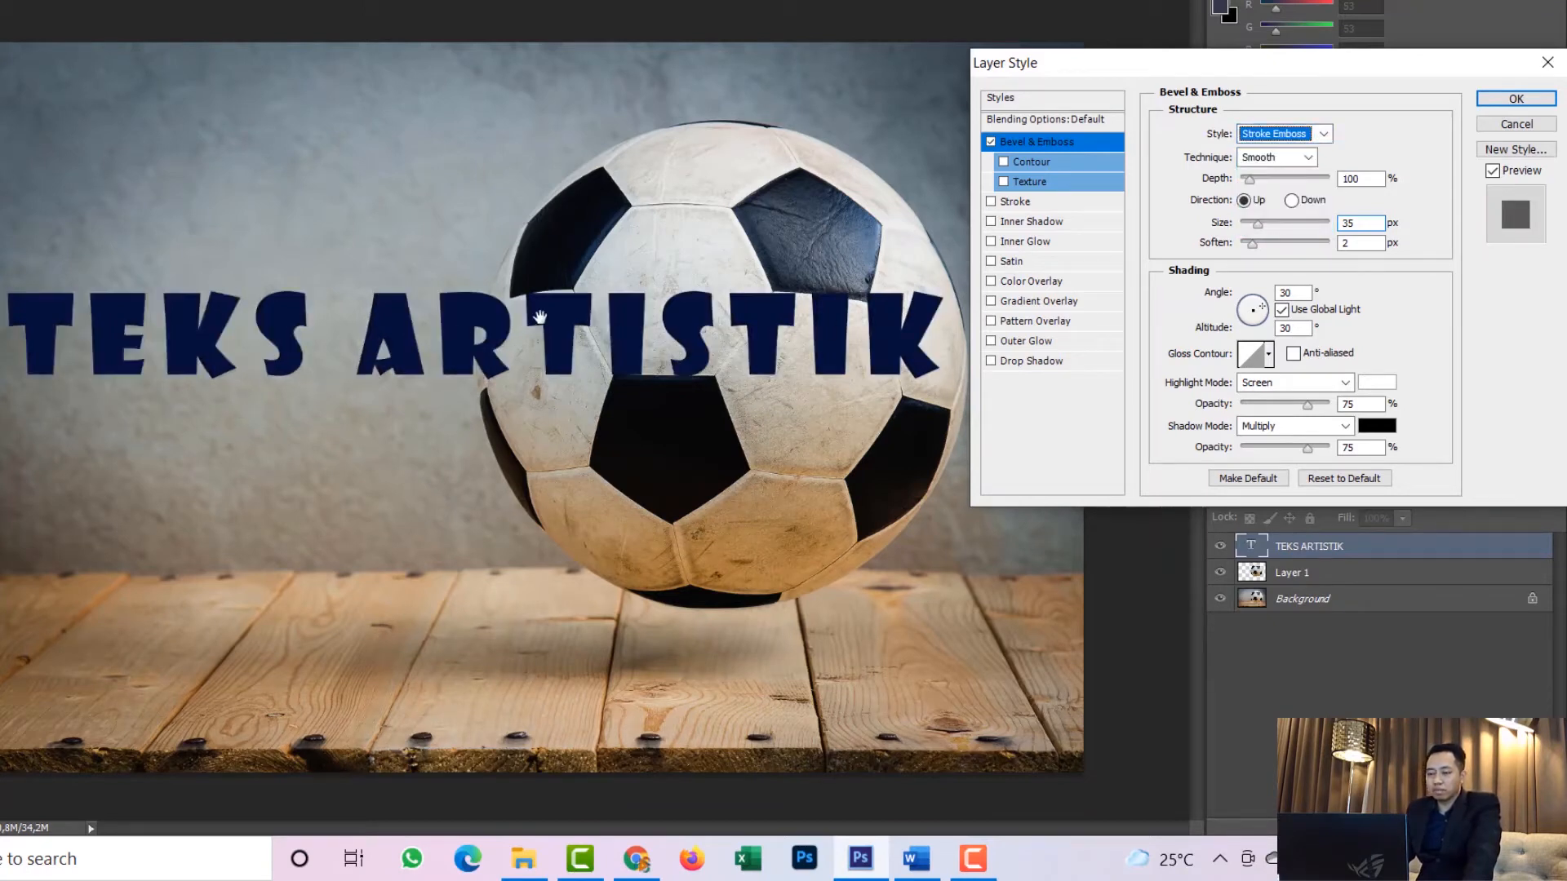
Try the Emboss style with size 76 px, soften 5 px, light angle 132° and altitude 26°
click(1314, 133)
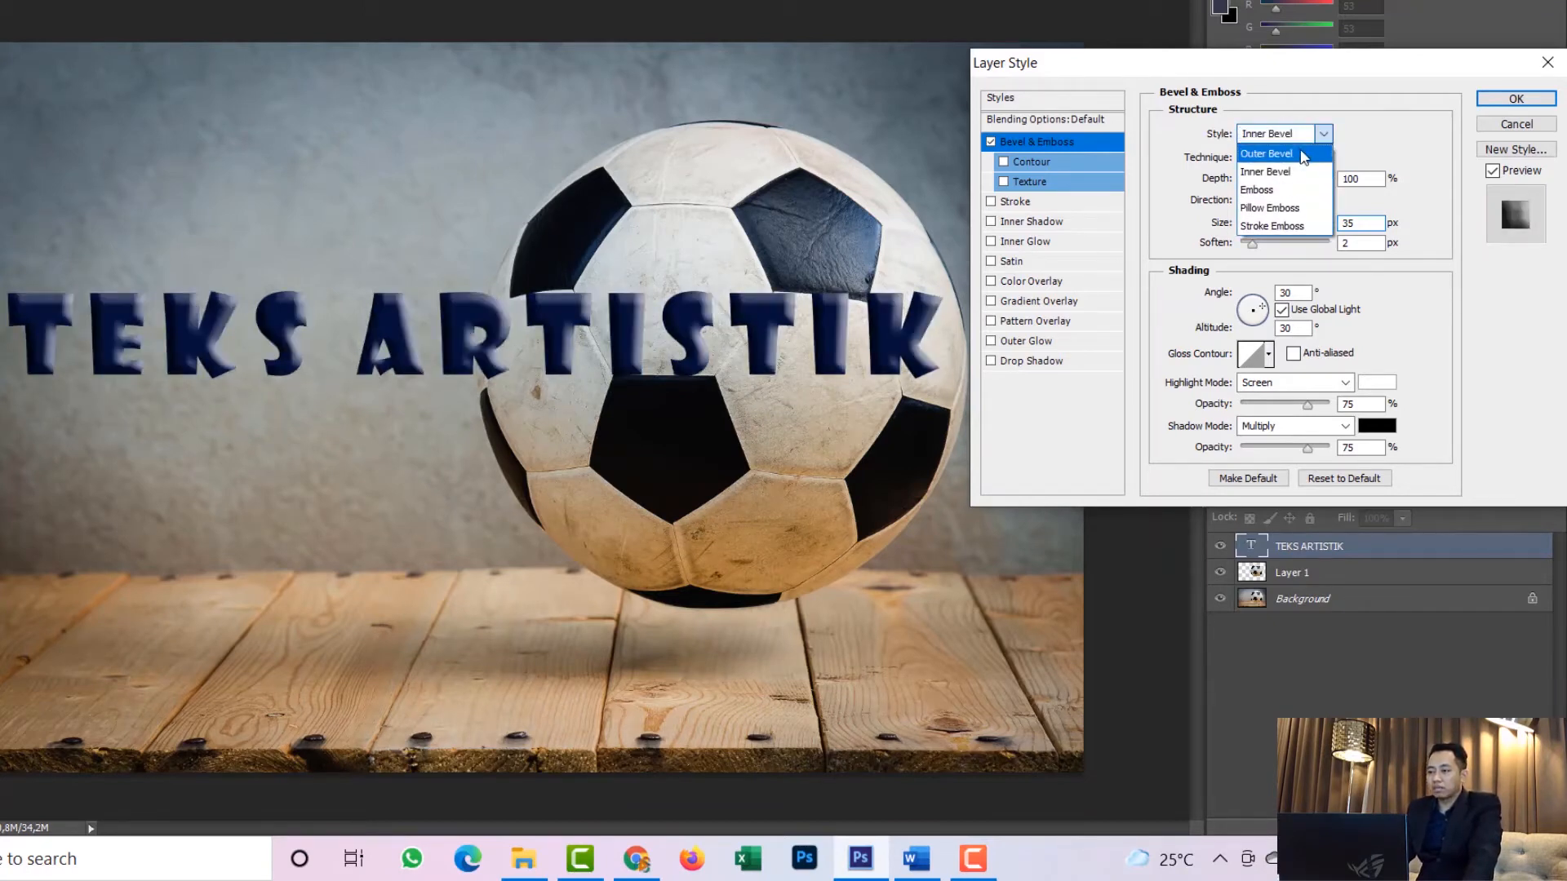
click(1307, 159)
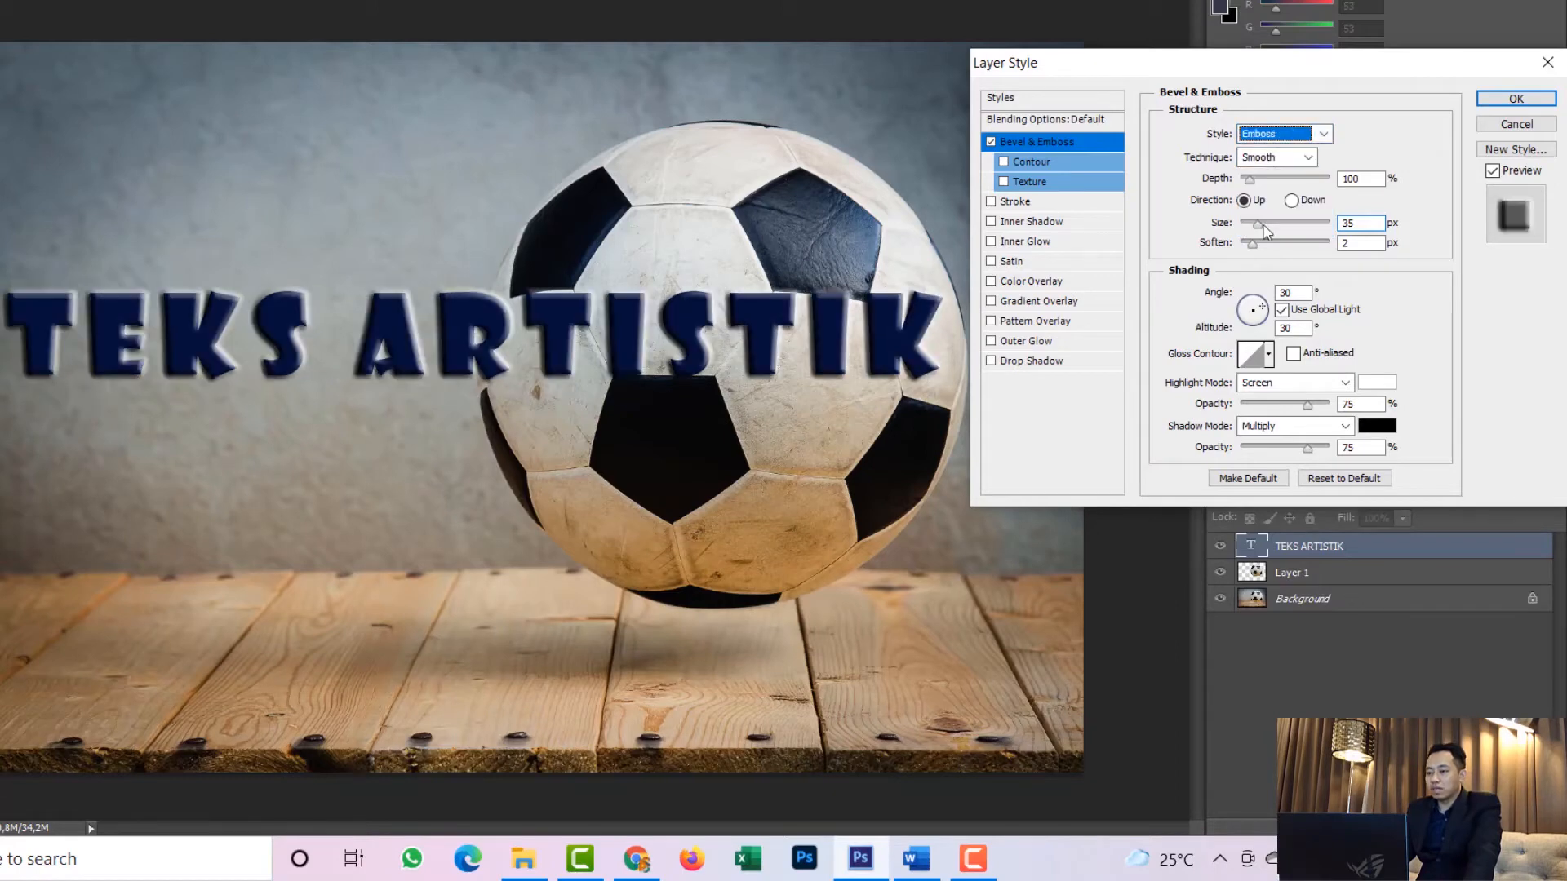
drag(1259, 225, 1273, 226)
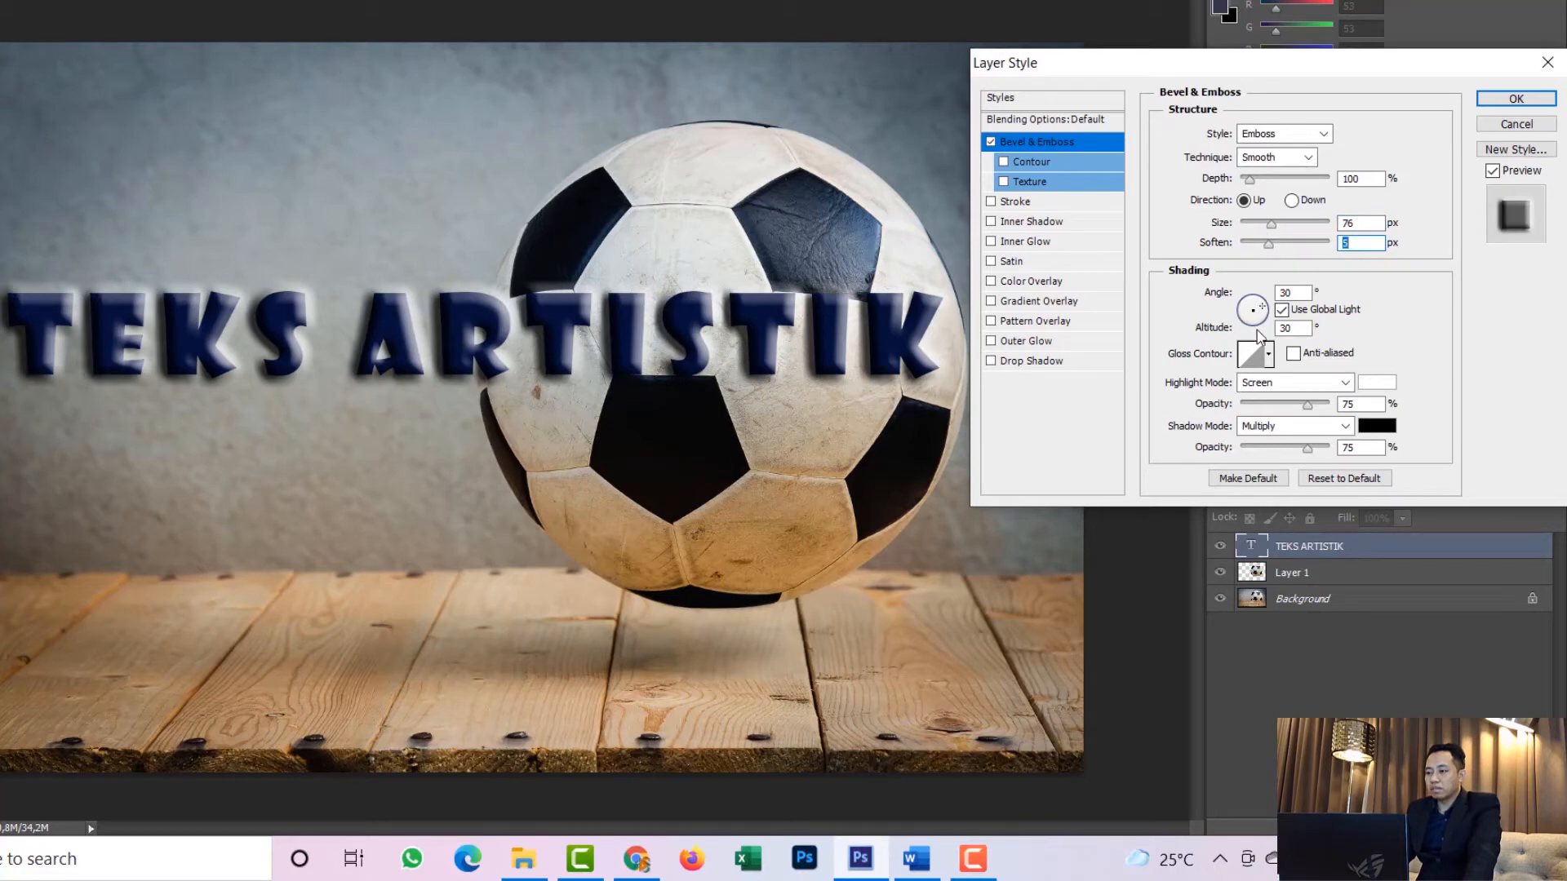
mouse_move(1251, 304)
mouse_down()
mouse_move(1258, 341)
mouse_move(1246, 302)
mouse_up()
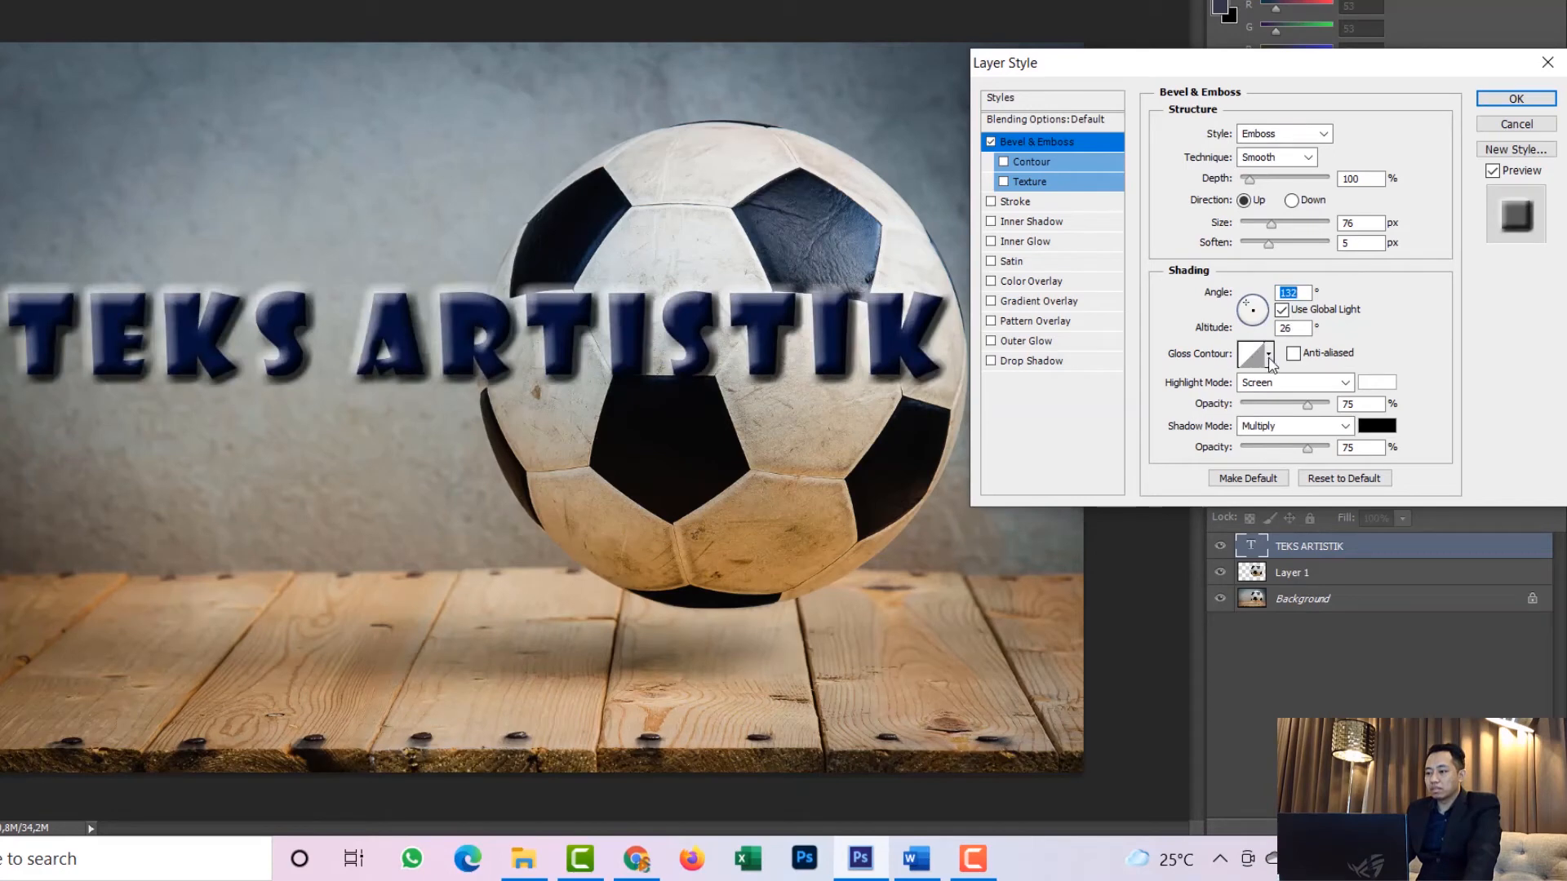
Try several gloss contours on the embossed text, and switch the Bevel & Emboss effect off
click(1270, 356)
click(1233, 403)
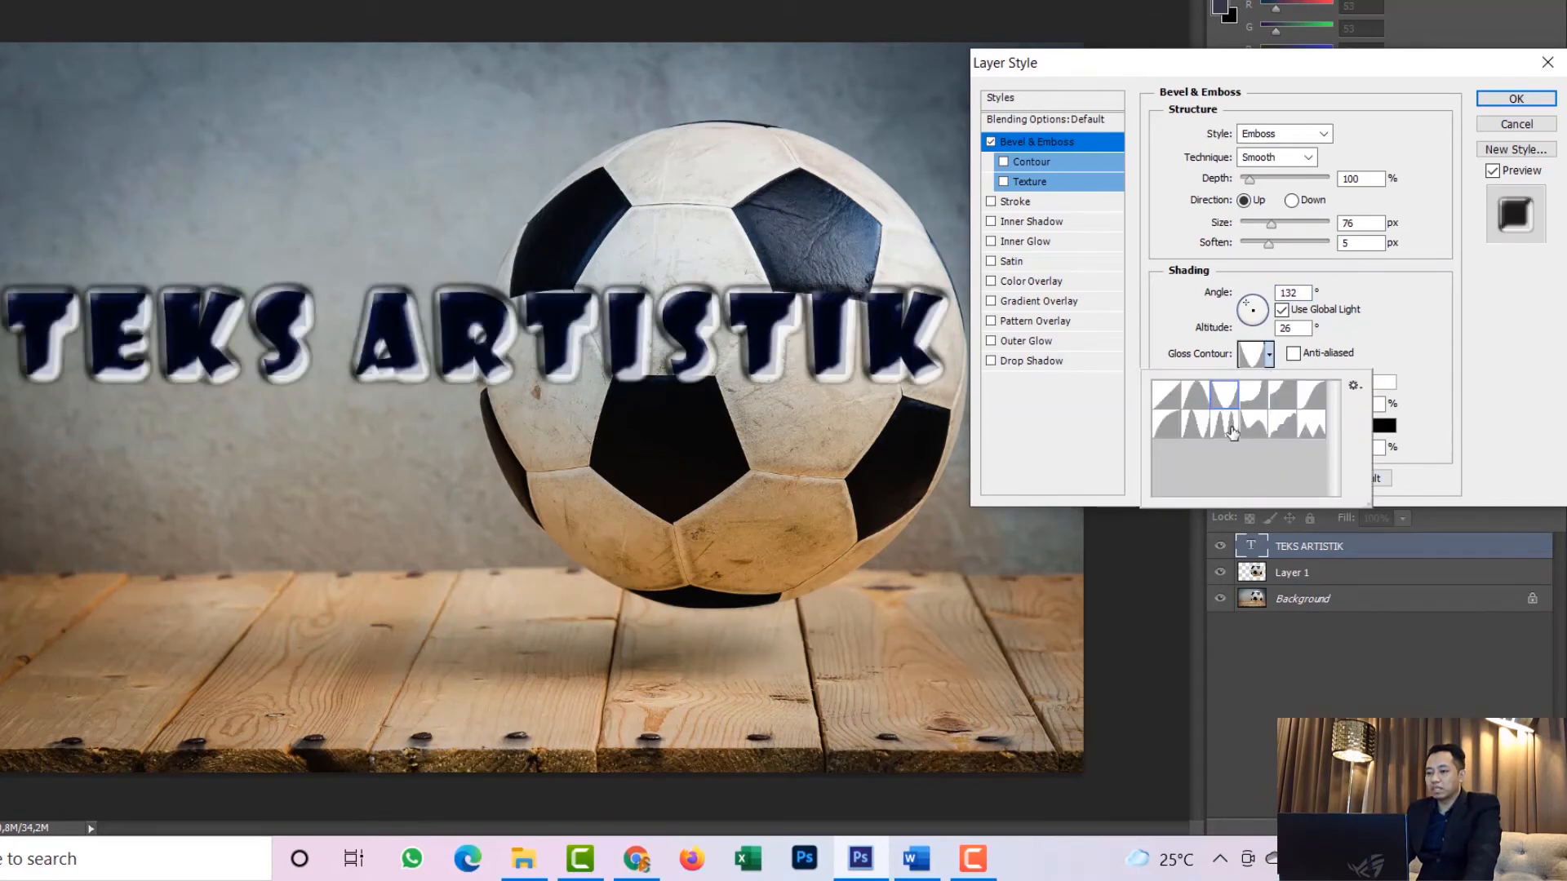
click(1224, 424)
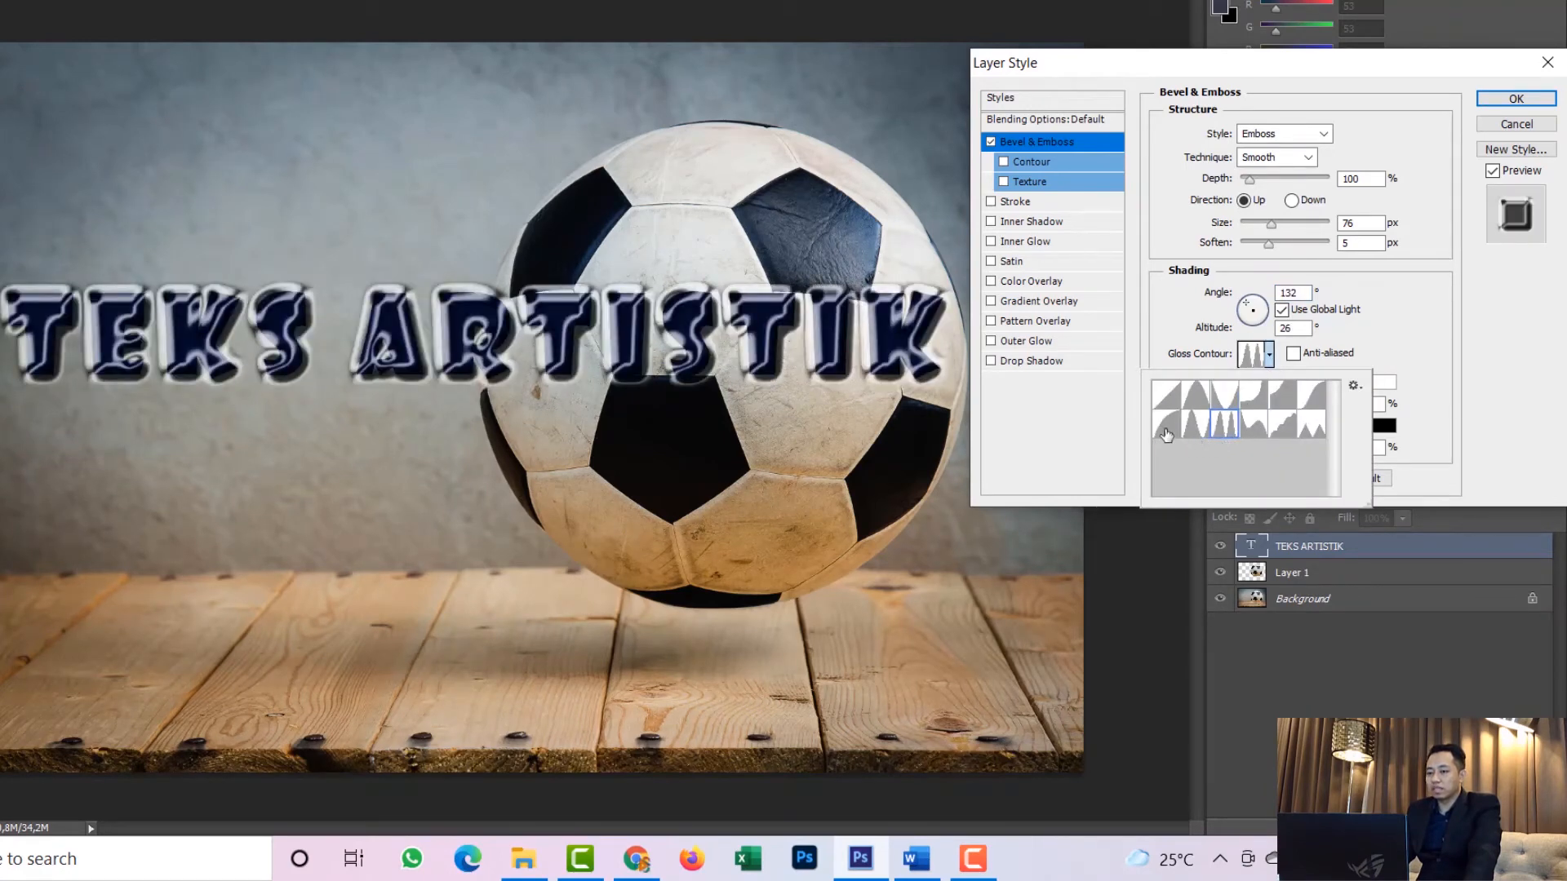
click(1166, 407)
click(1246, 405)
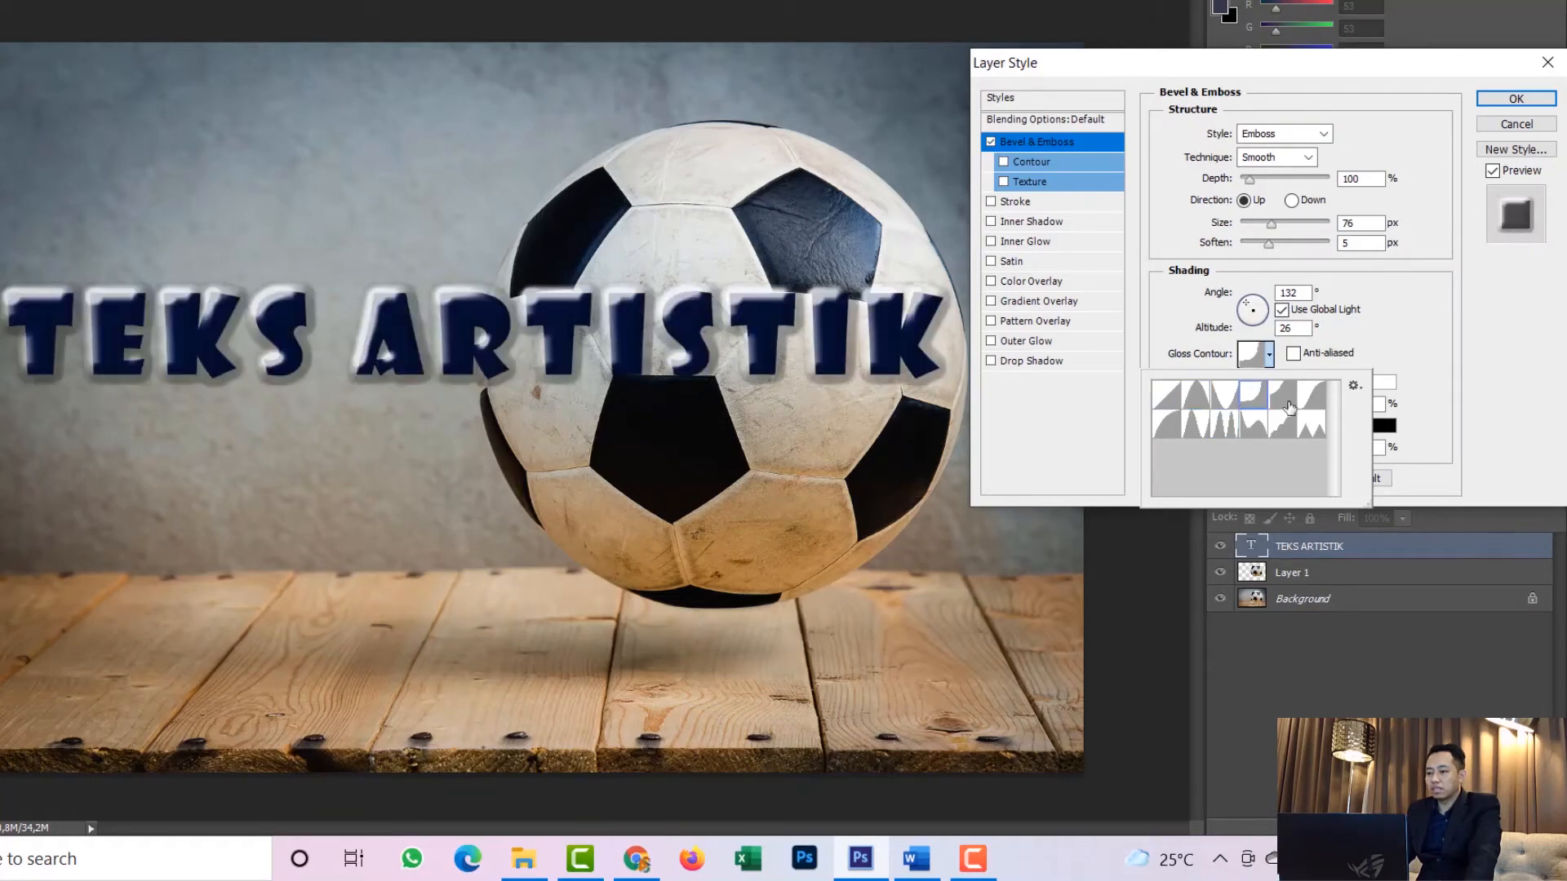
click(1289, 407)
click(1286, 433)
click(1312, 434)
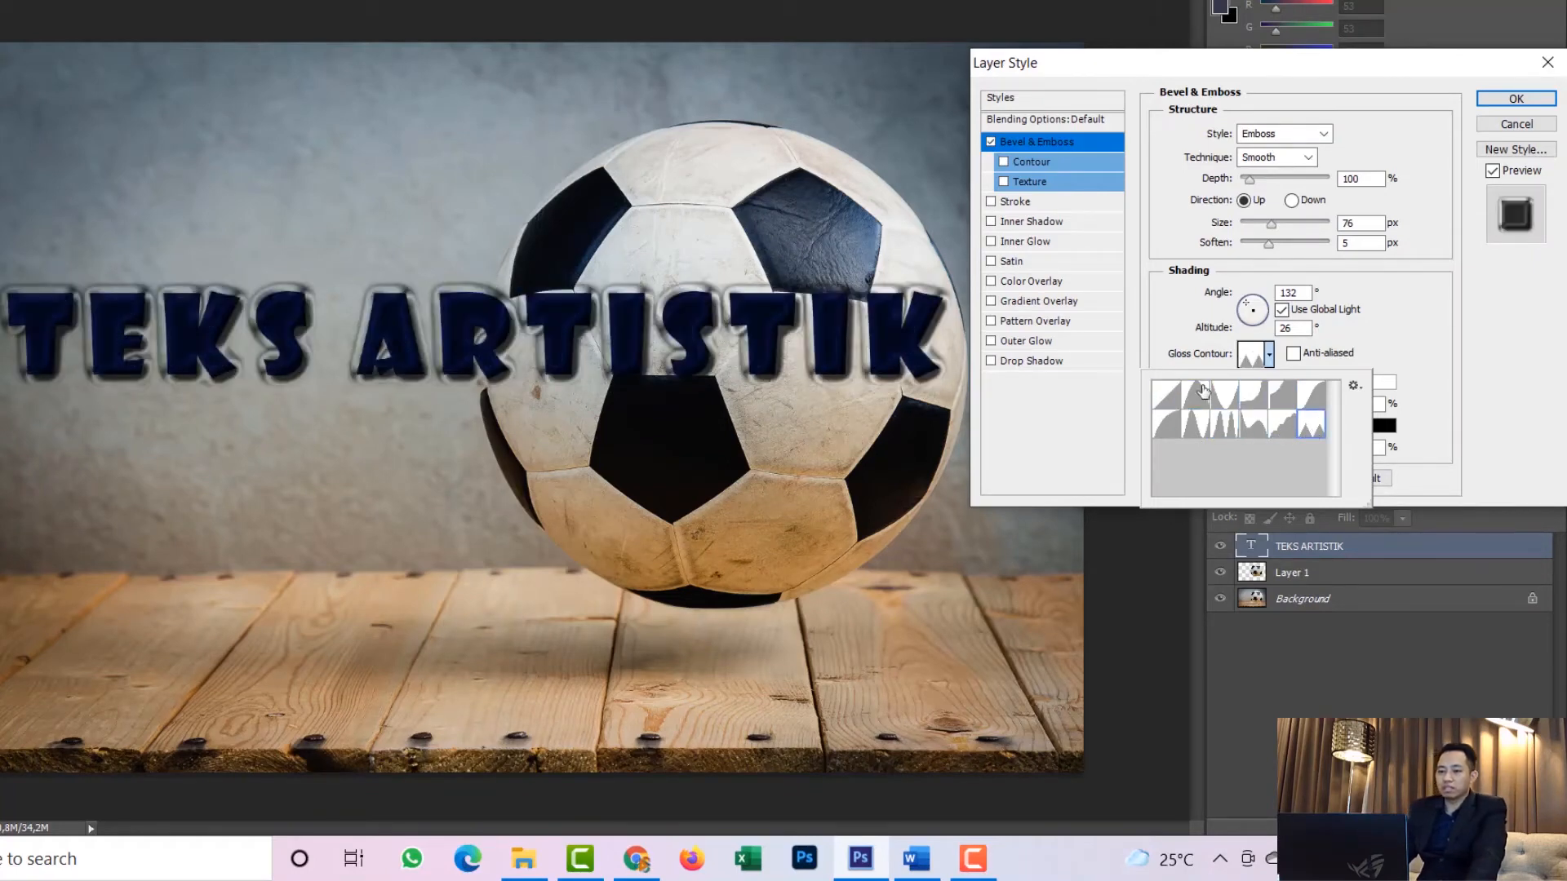
click(1359, 359)
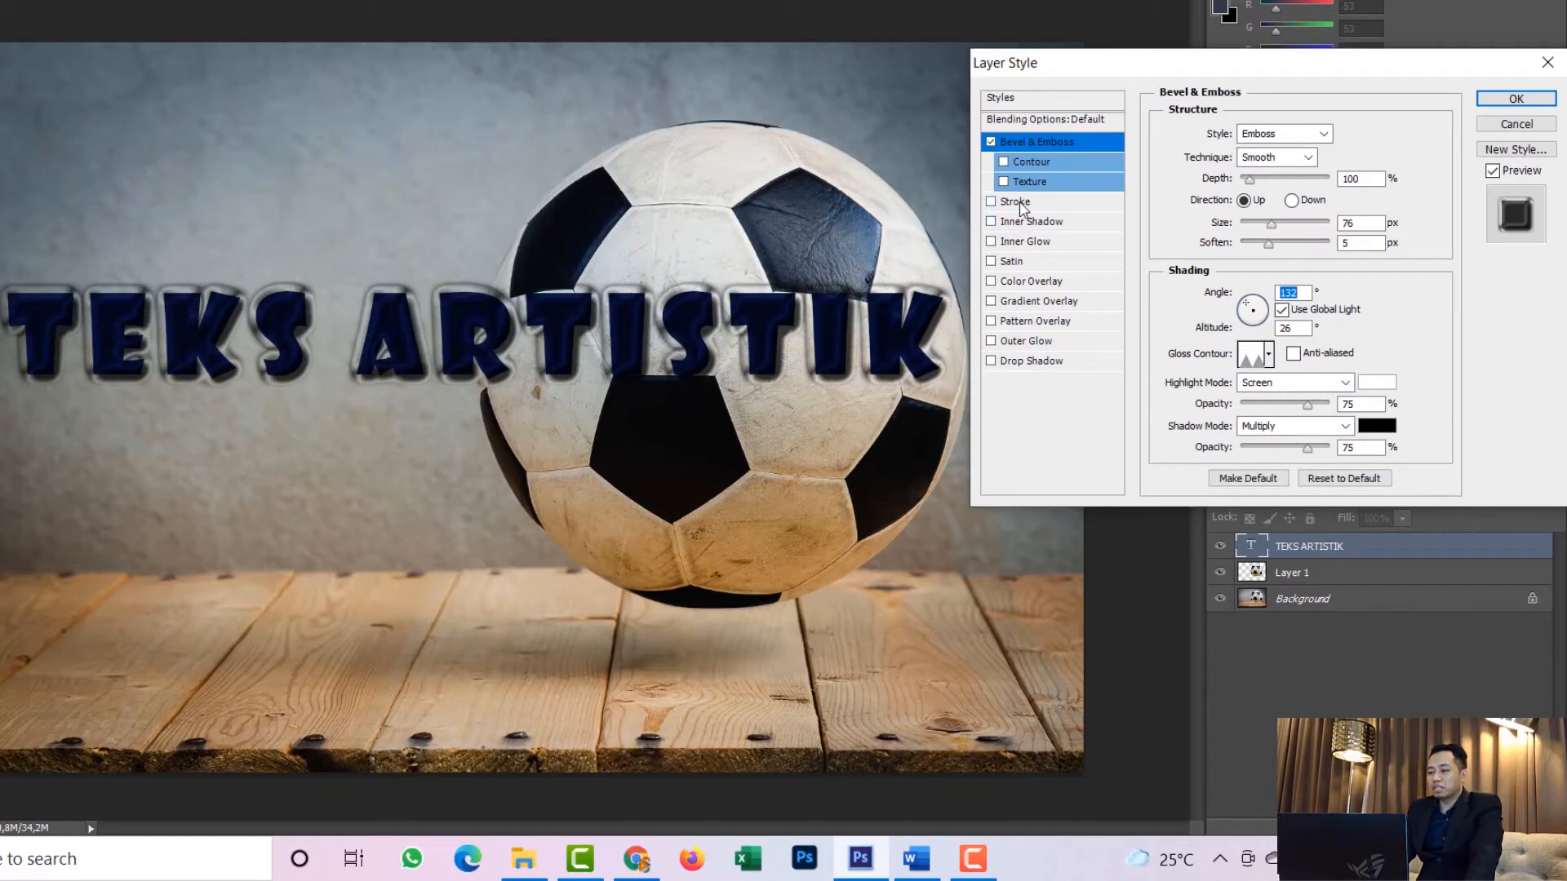
click(990, 143)
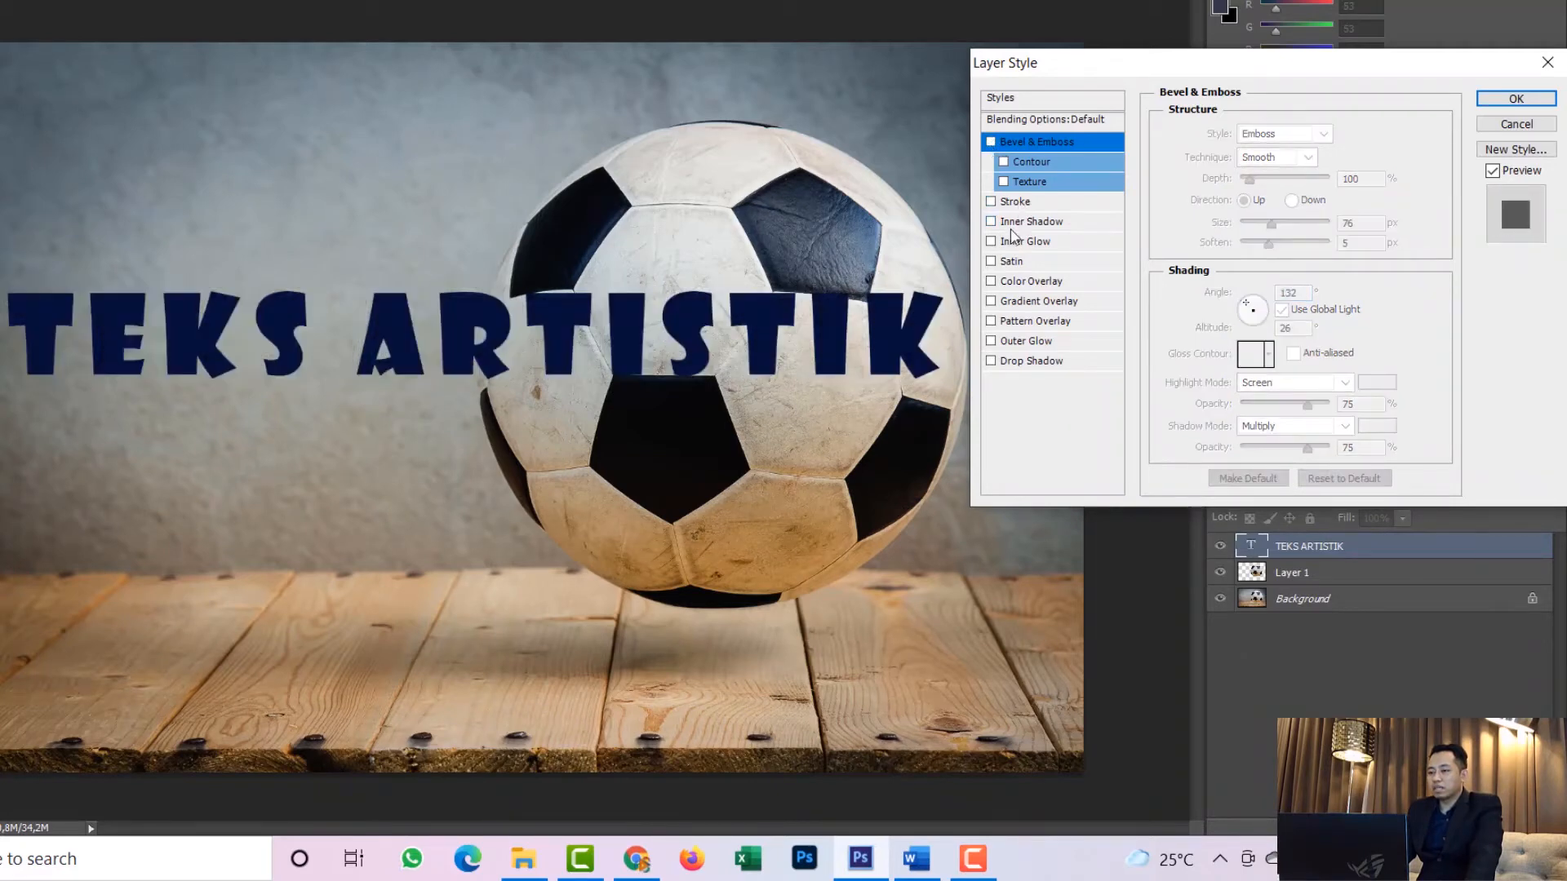
Add an outside stroke in red ff0000 to the text, with size 21 px and opacity 100%
click(1026, 204)
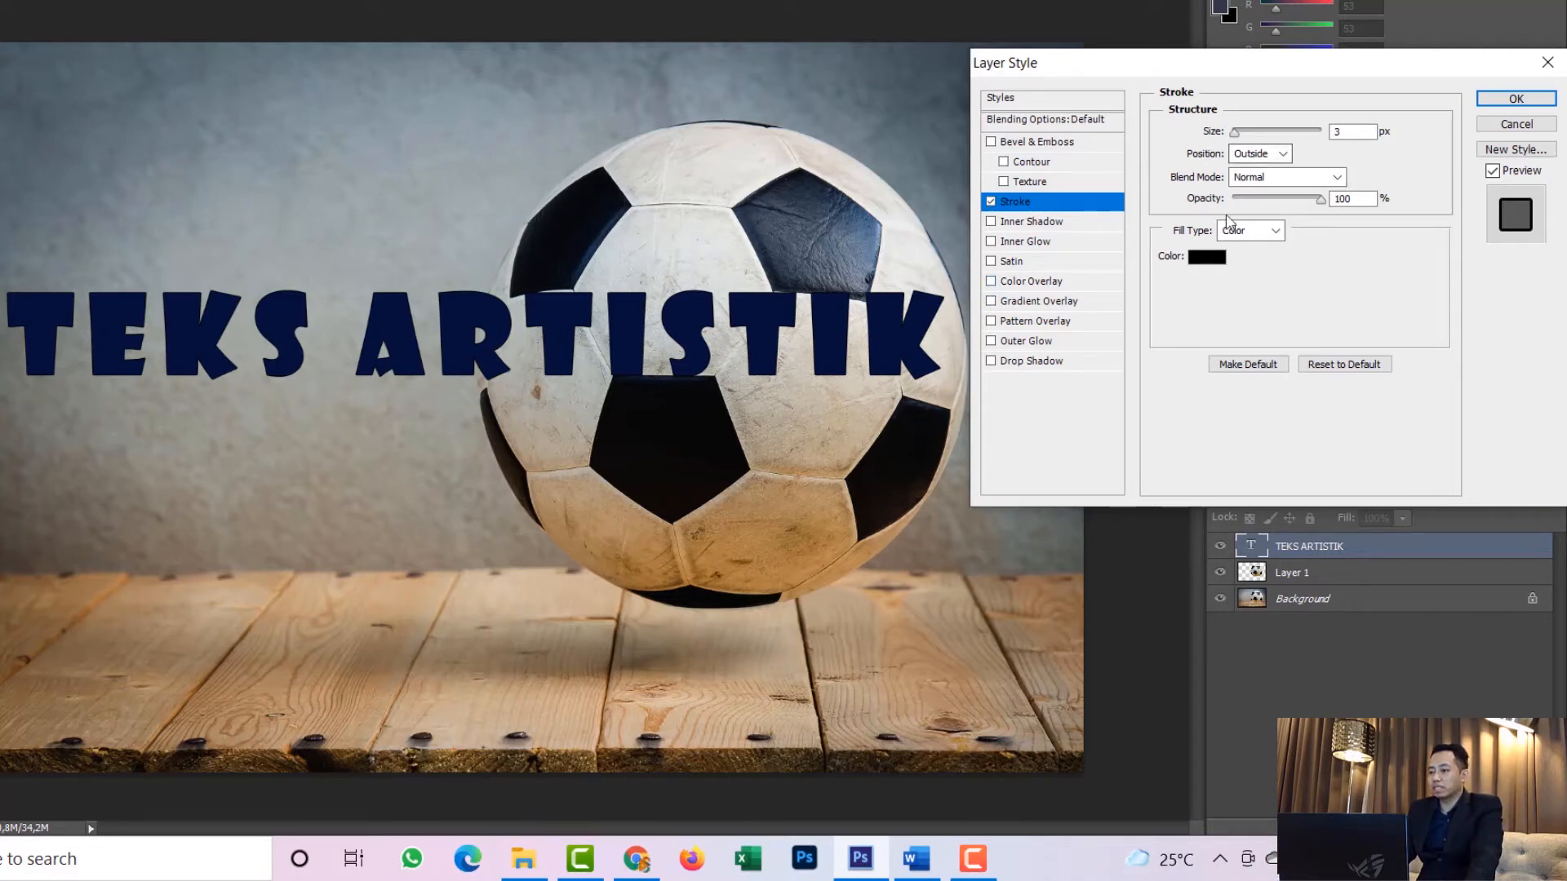
click(1208, 258)
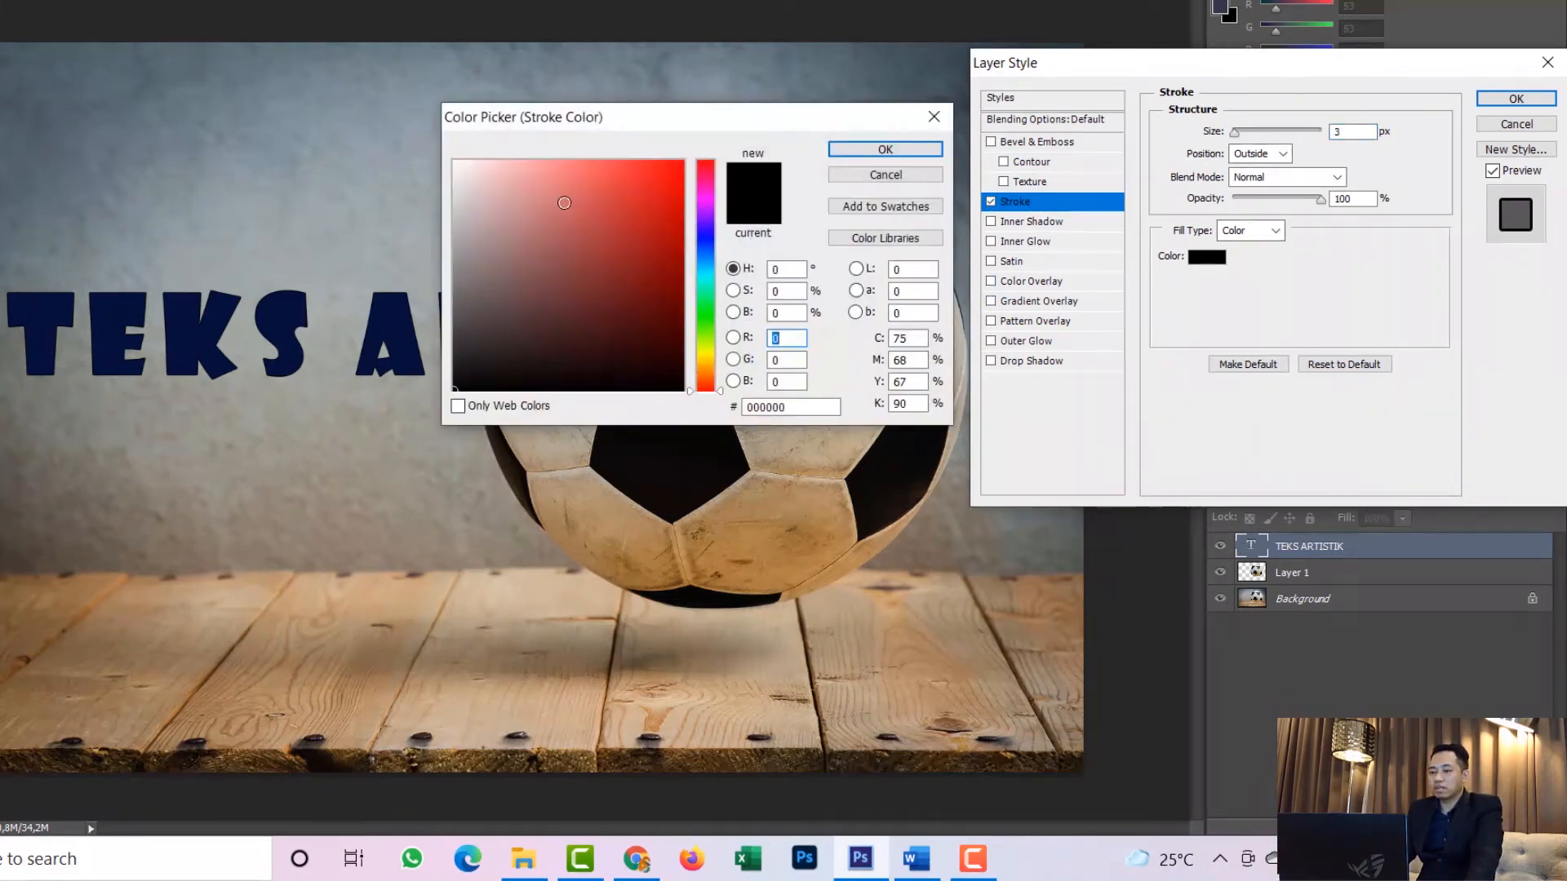
text(255)
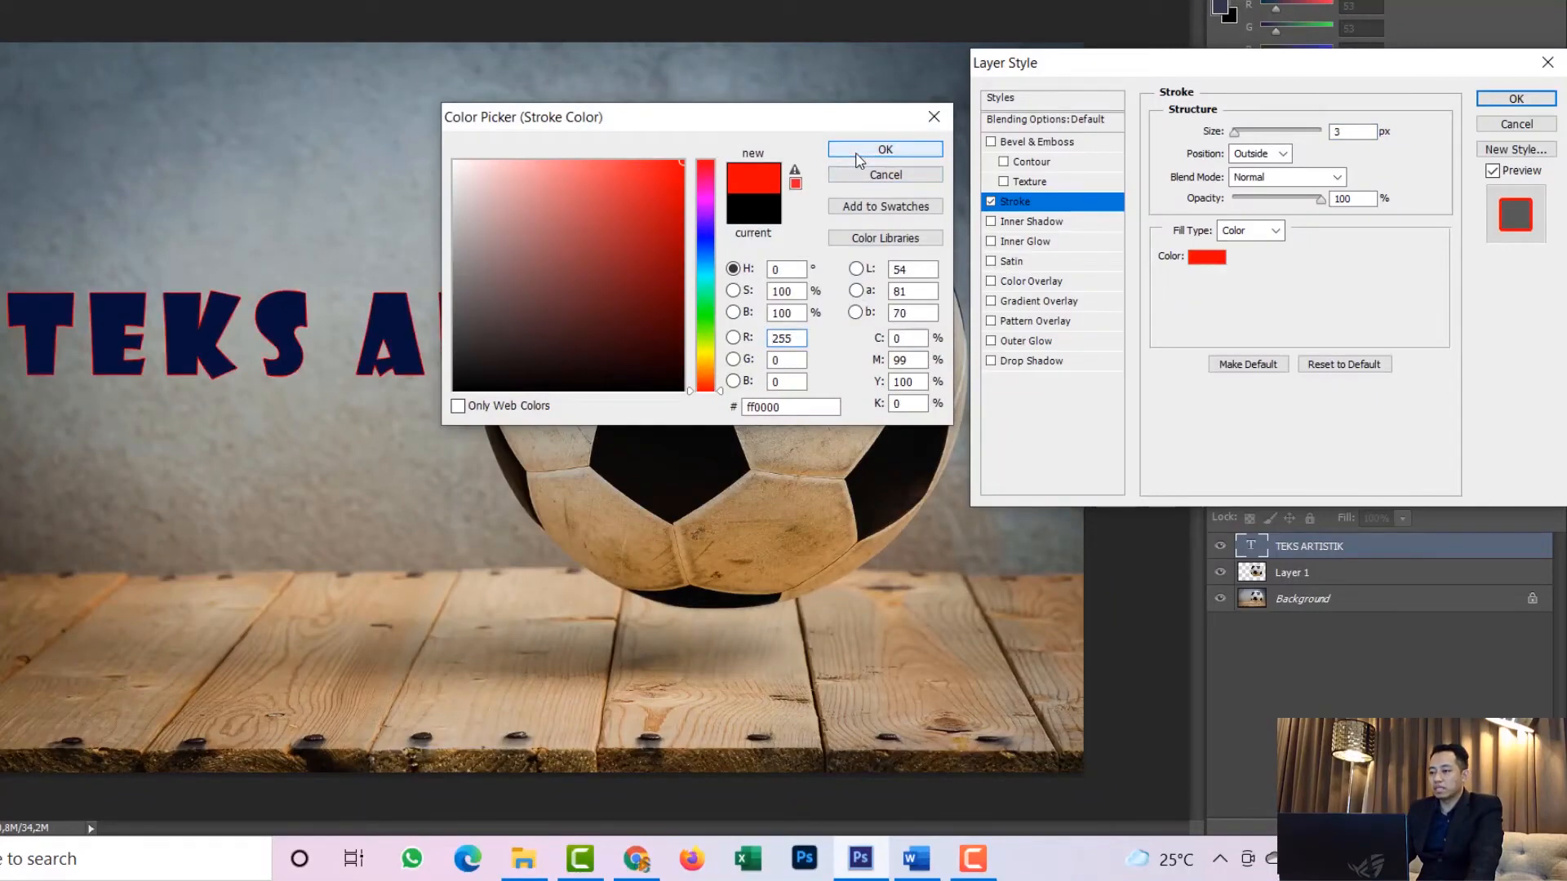
click(857, 155)
drag(1243, 136, 1246, 139)
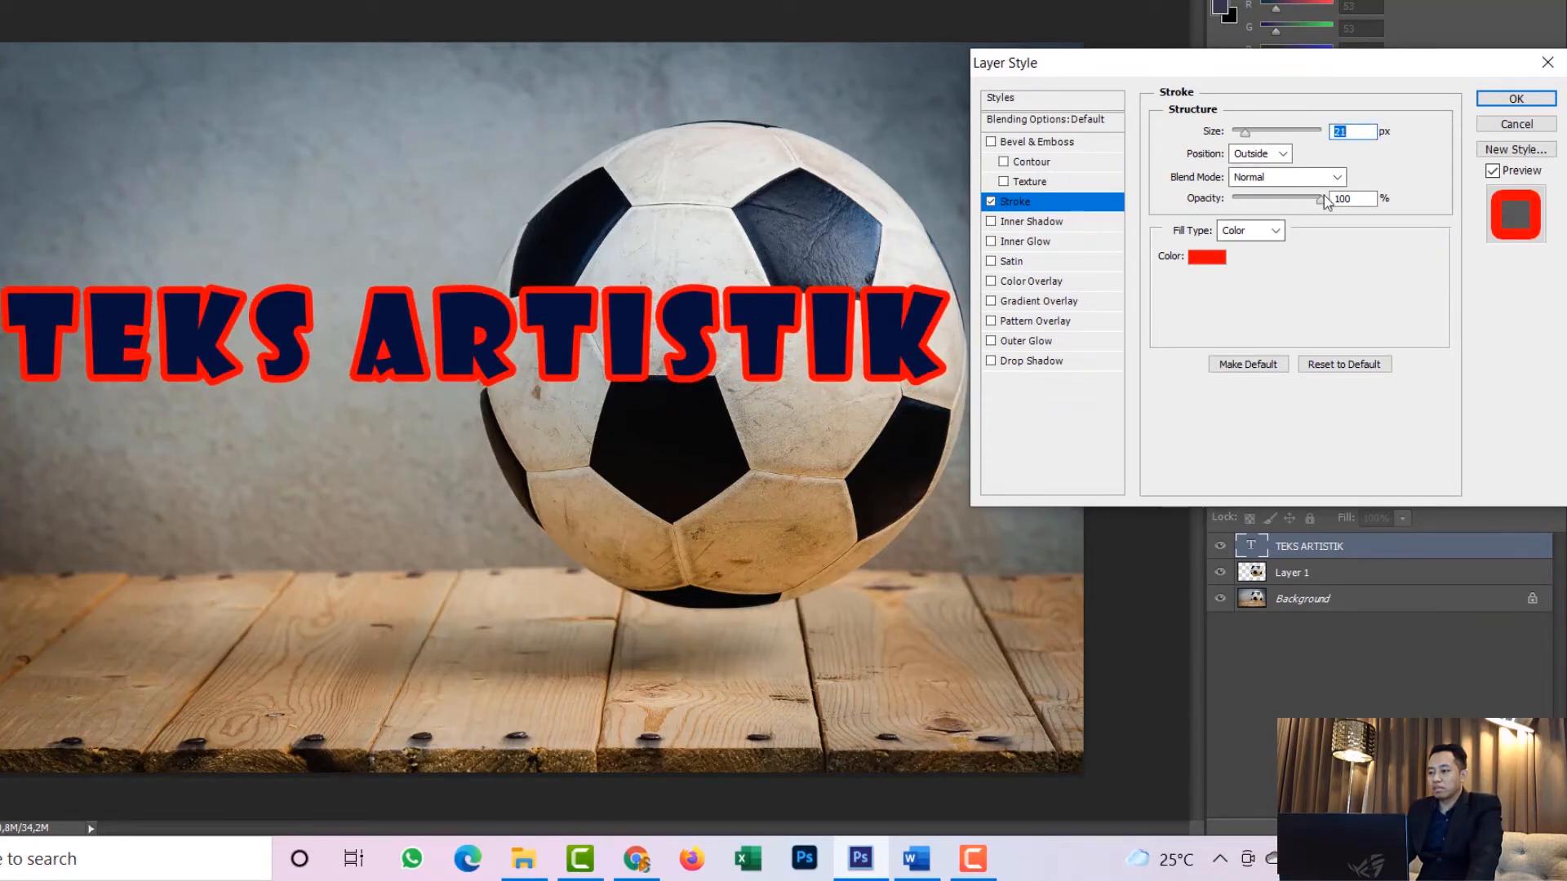
mouse_move(1322, 205)
mouse_down()
mouse_move(1237, 204)
mouse_move(1395, 201)
mouse_up()
Change the color of the text's stroke to pale green b0d2aa
click(1206, 257)
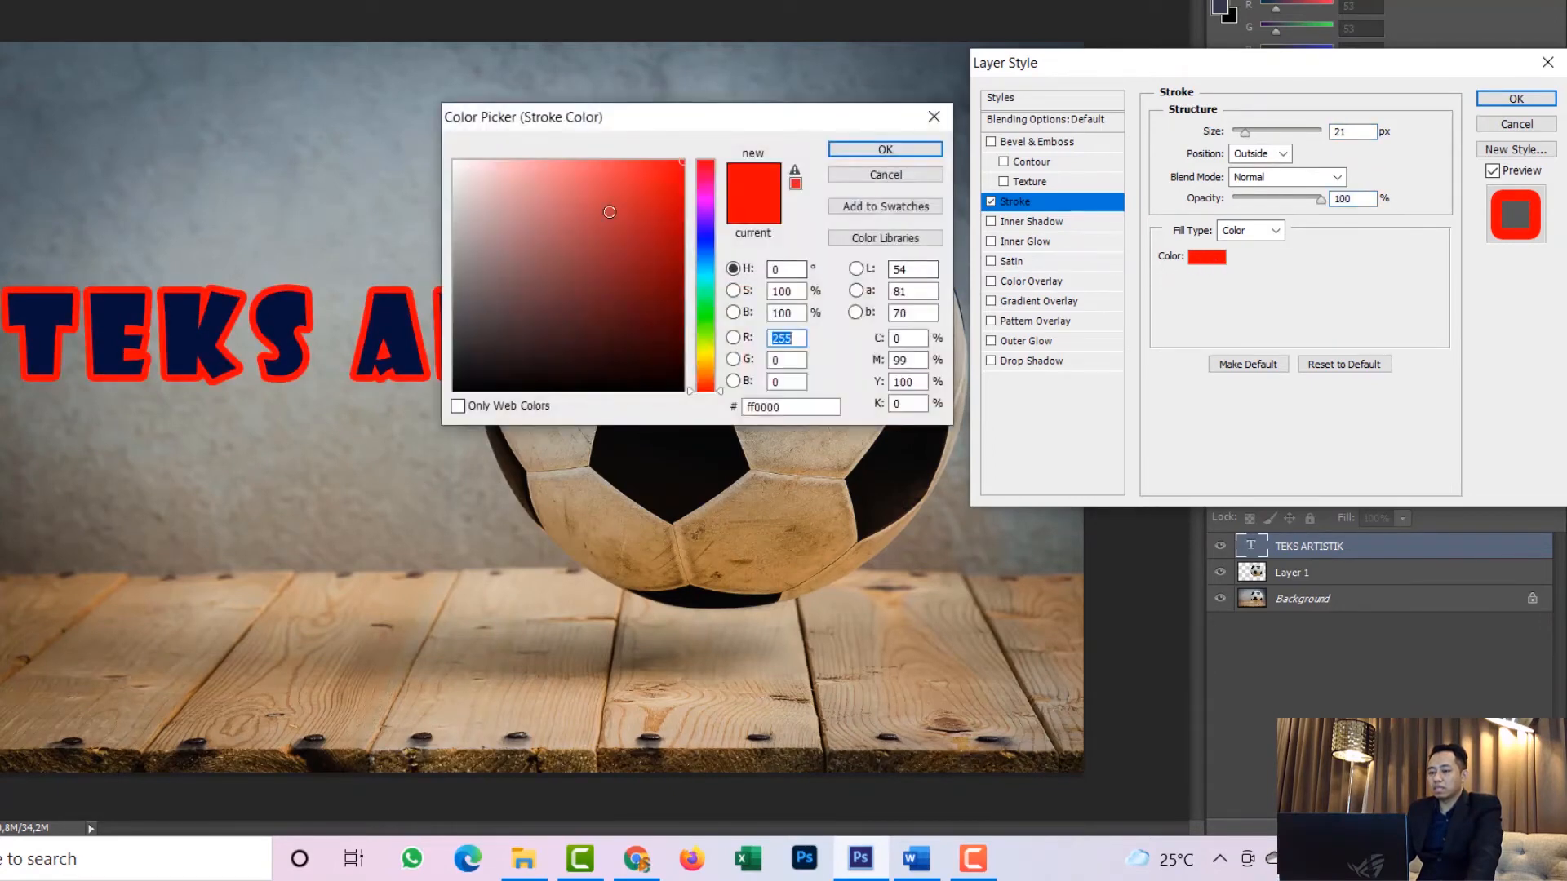
drag(609, 212, 681, 390)
click(699, 320)
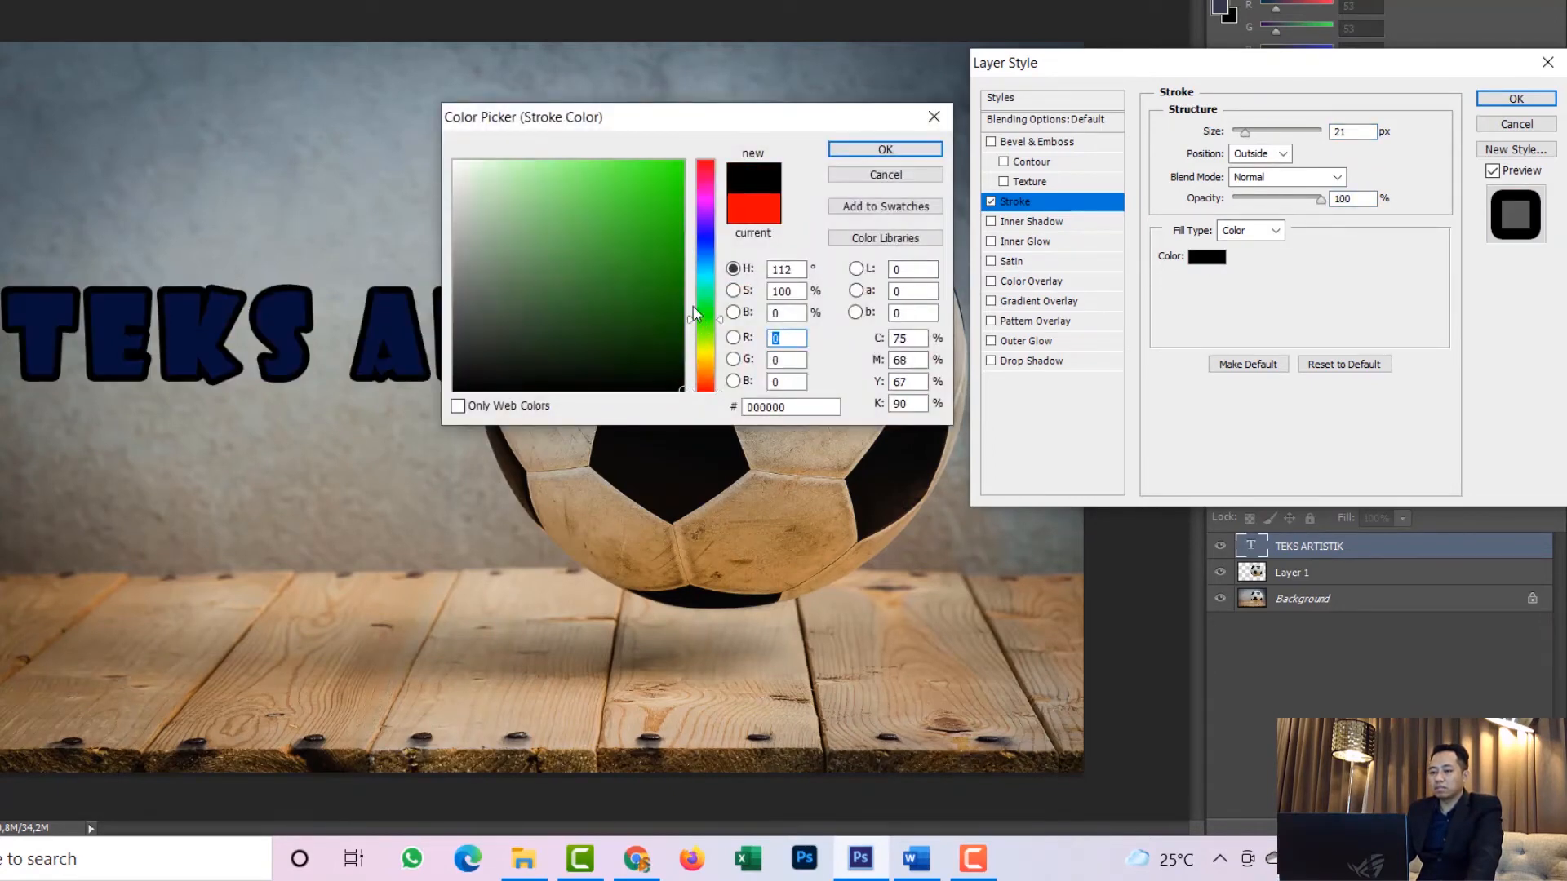
drag(647, 277, 455, 186)
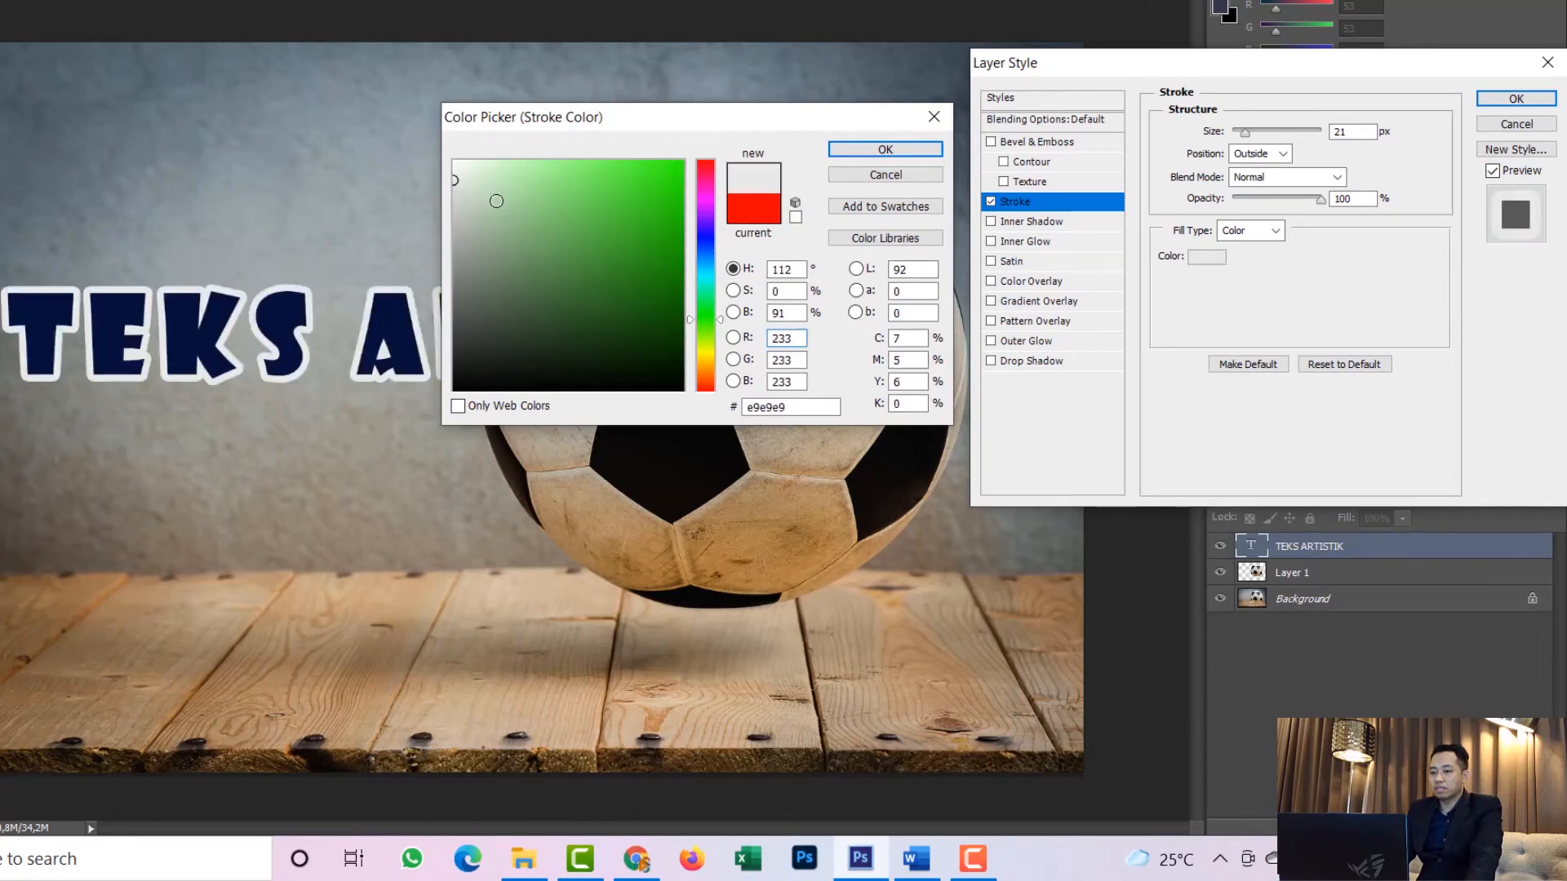
click(496, 201)
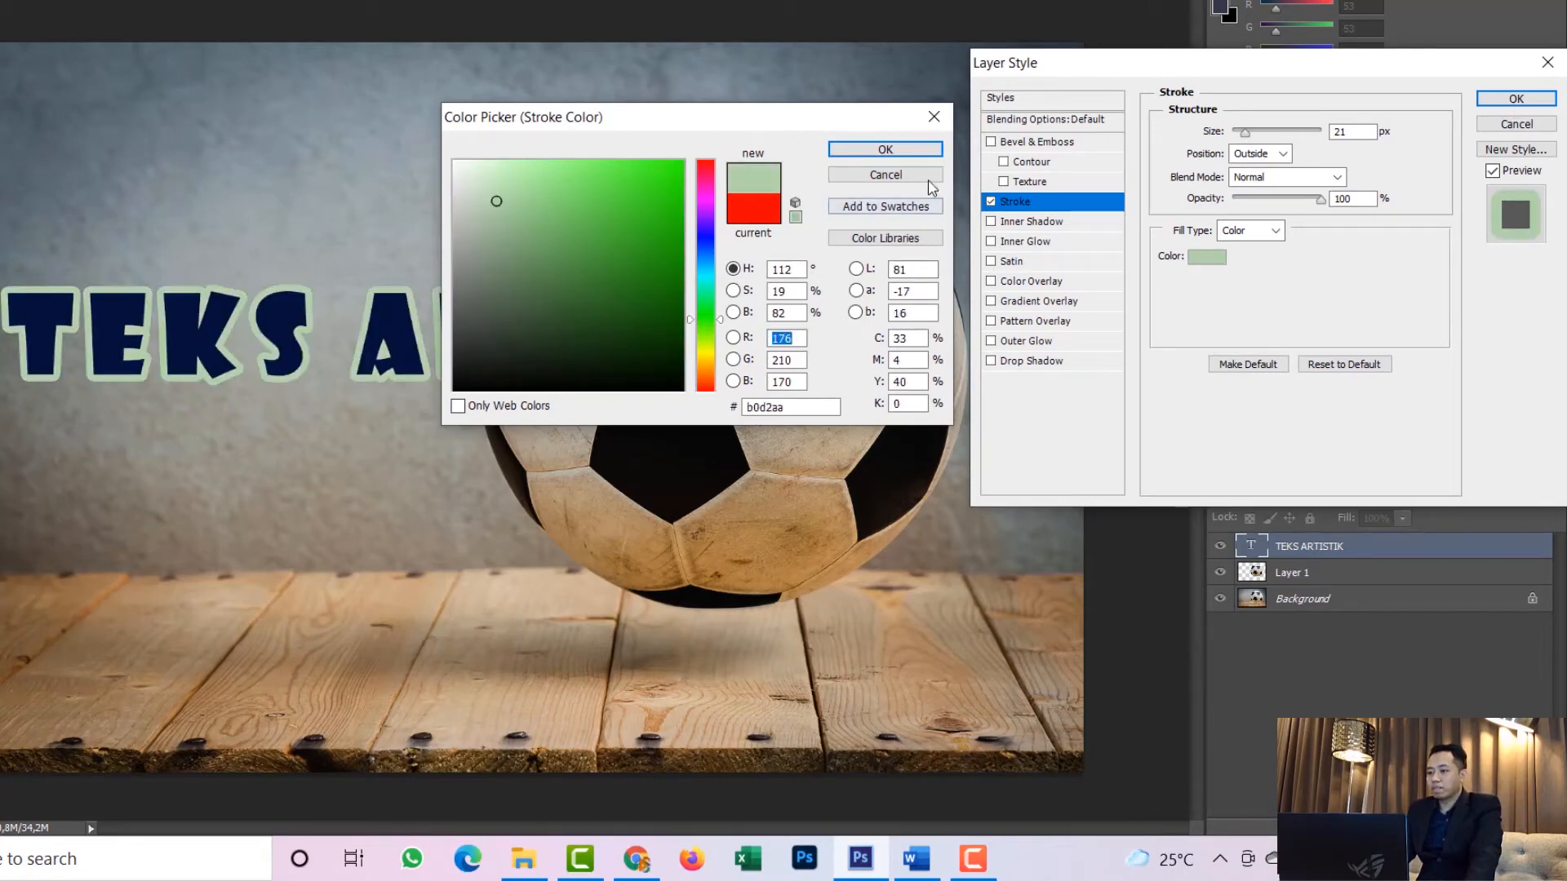
click(885, 149)
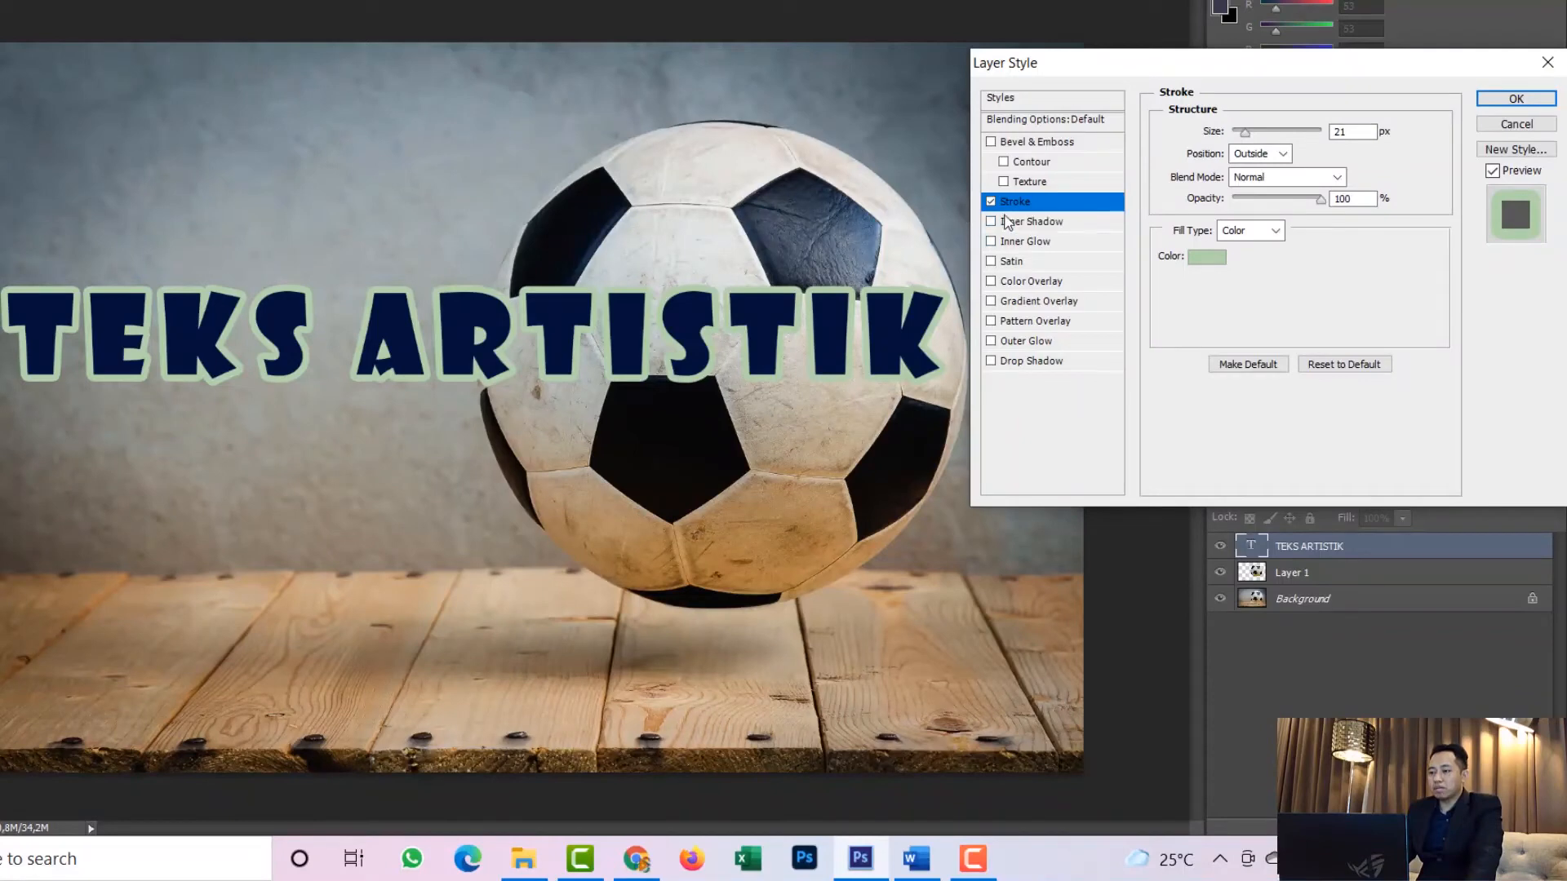
Change the color of the text's stroke to white
click(1206, 257)
click(451, 166)
click(886, 149)
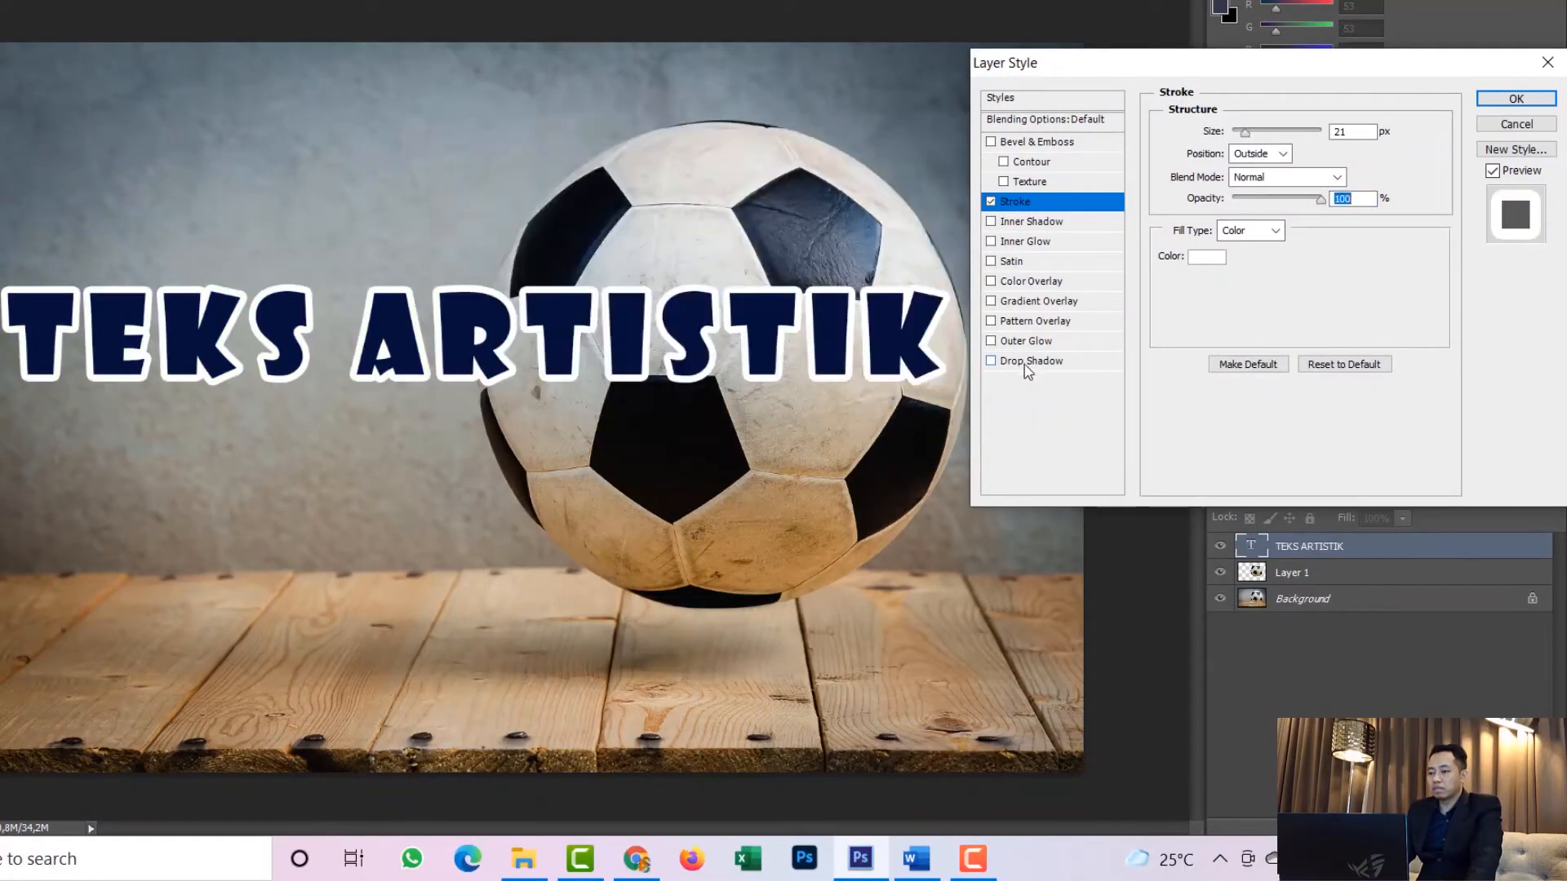
Add a drop shadow to the text with opacity 43%, distance 67 px, spread 21% and size 32 px
click(1047, 364)
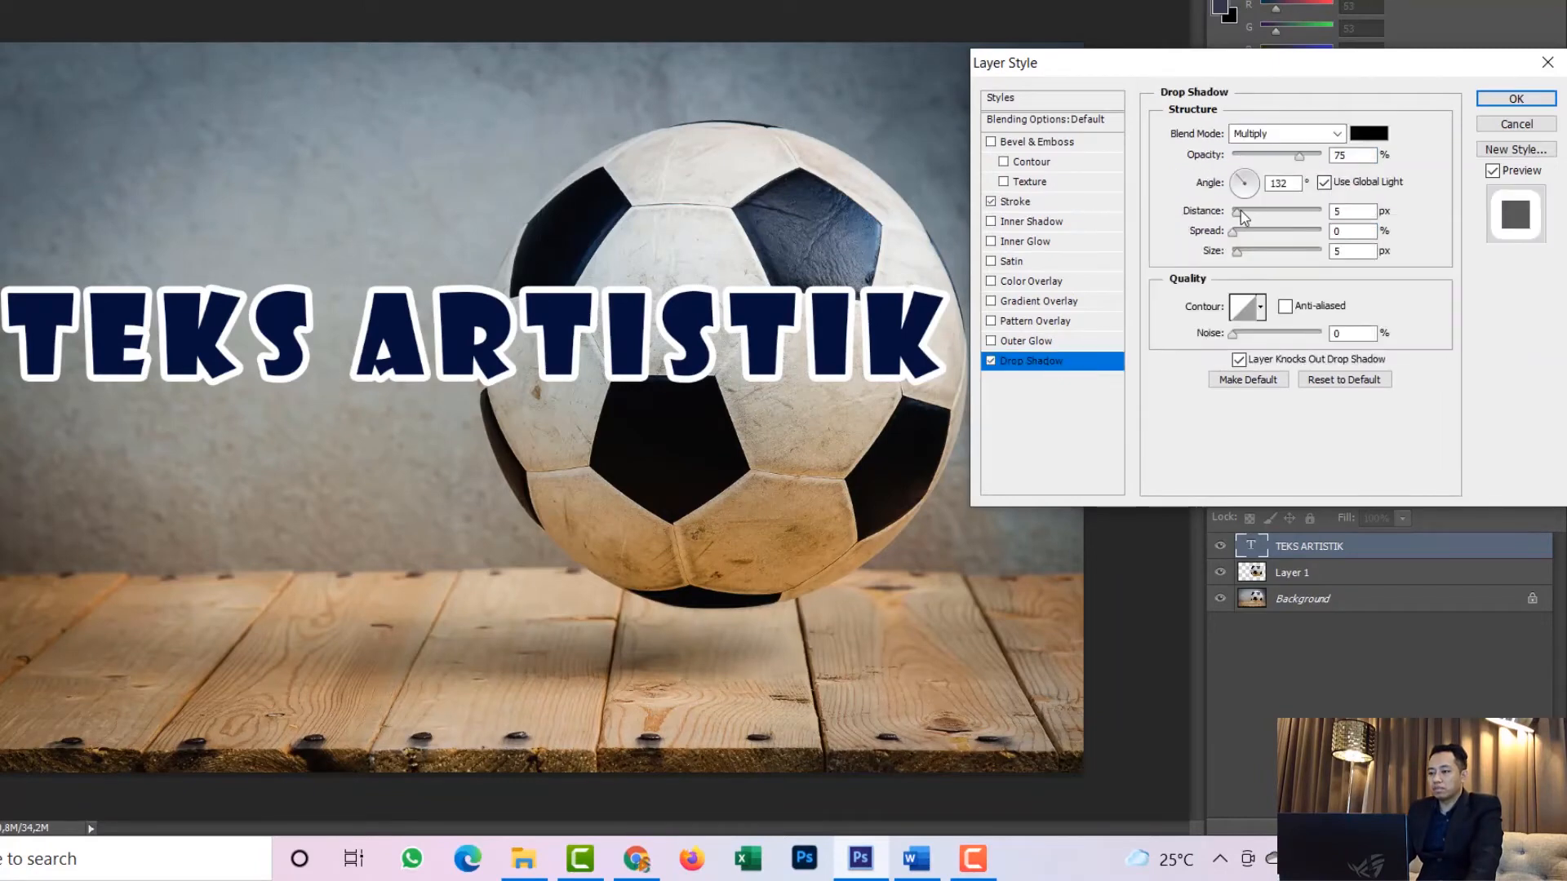
drag(1247, 214, 1257, 255)
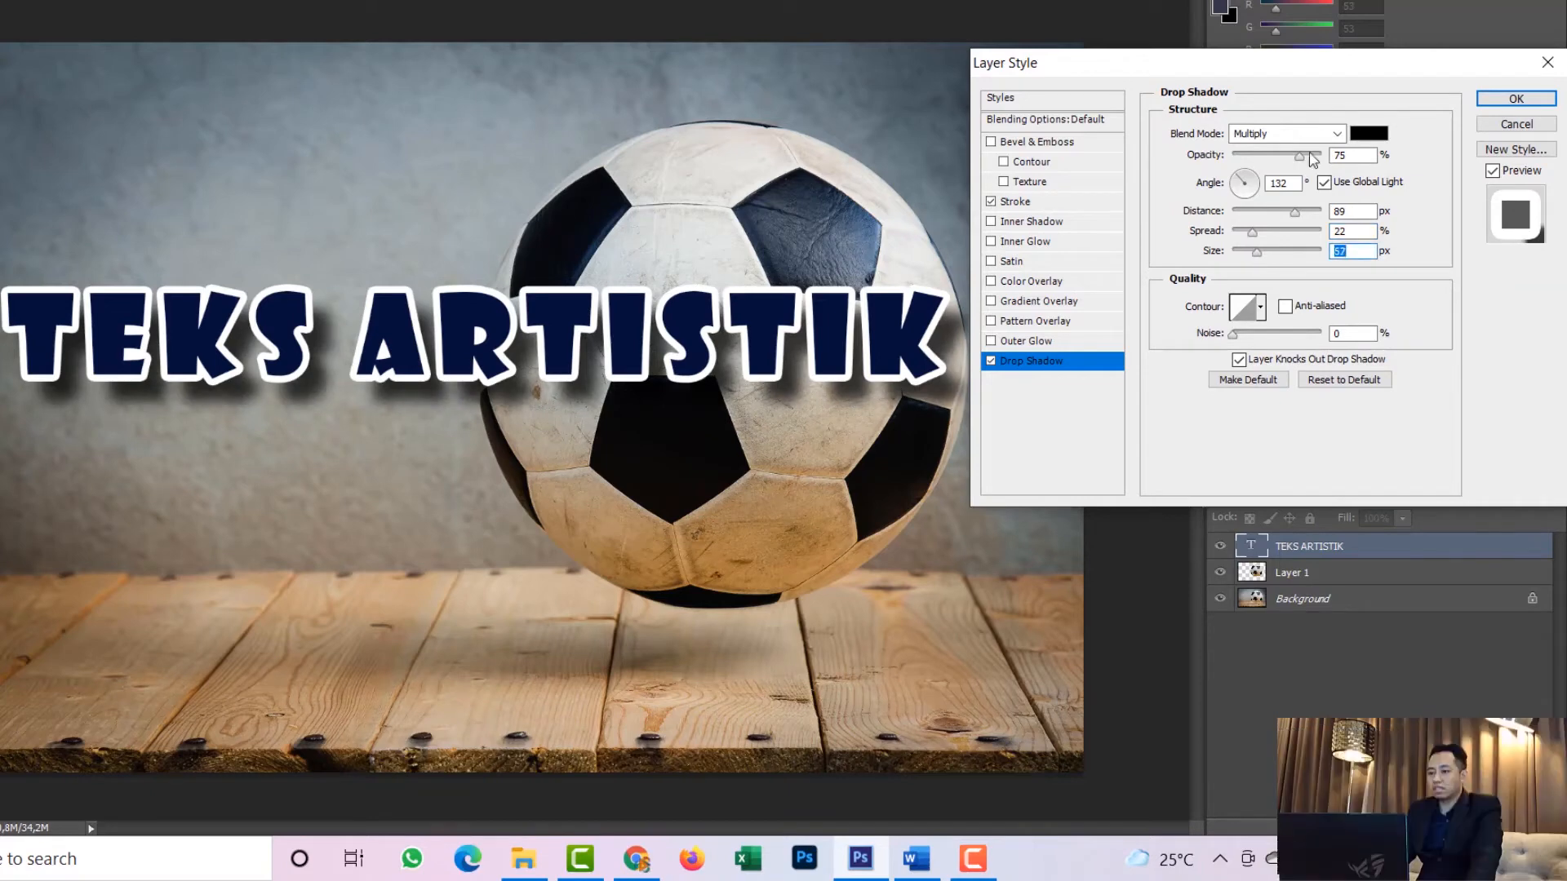
drag(1299, 155, 1249, 256)
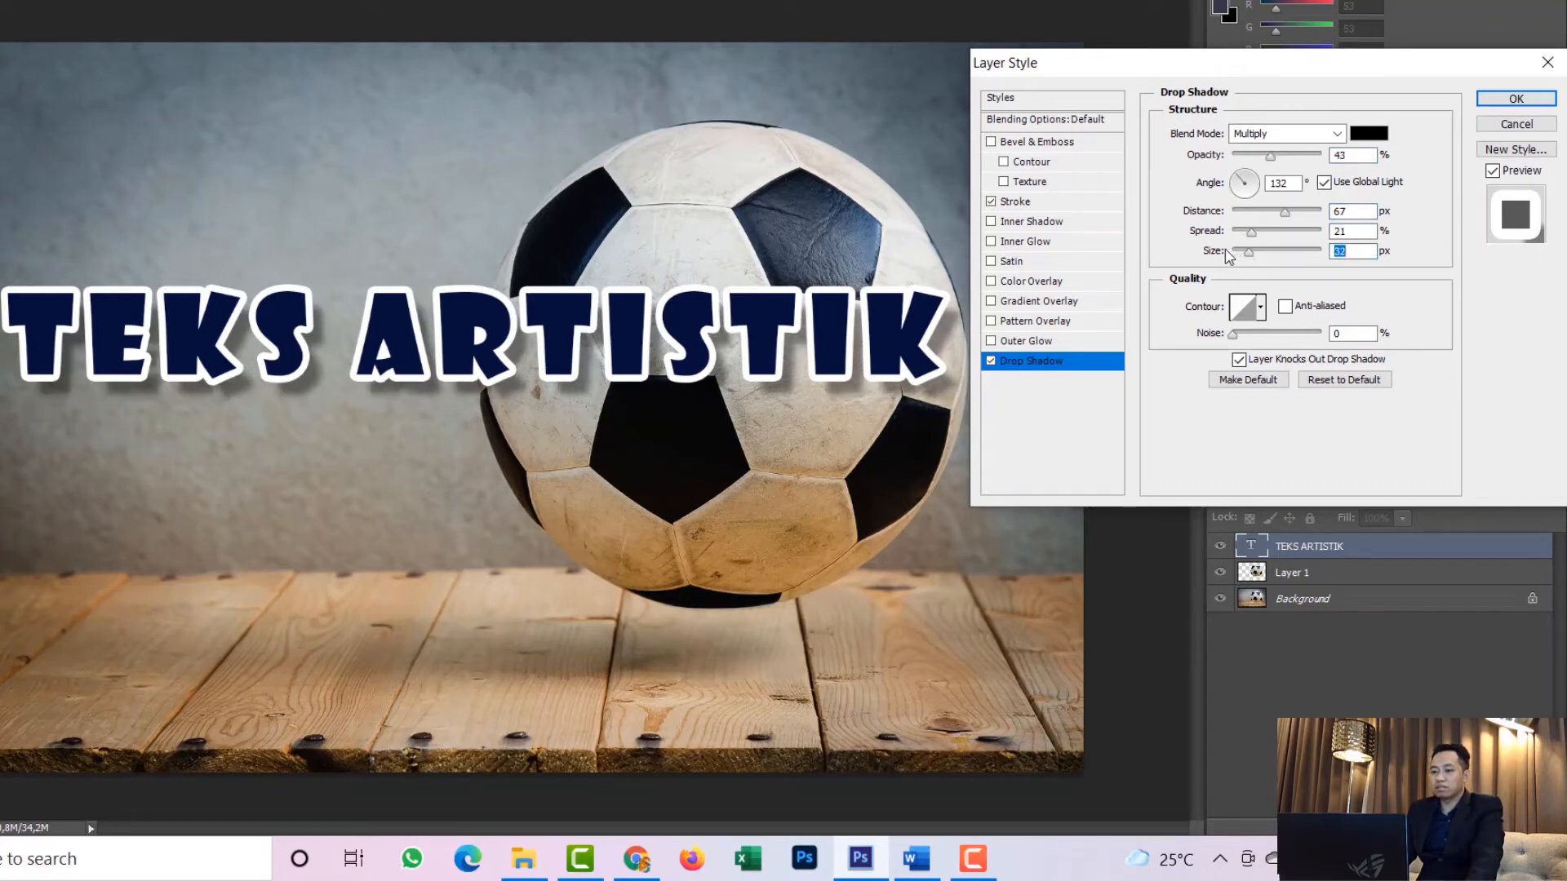
Try the Inner Shadow and Inner Glow effects on the text, and switch both off
click(1053, 222)
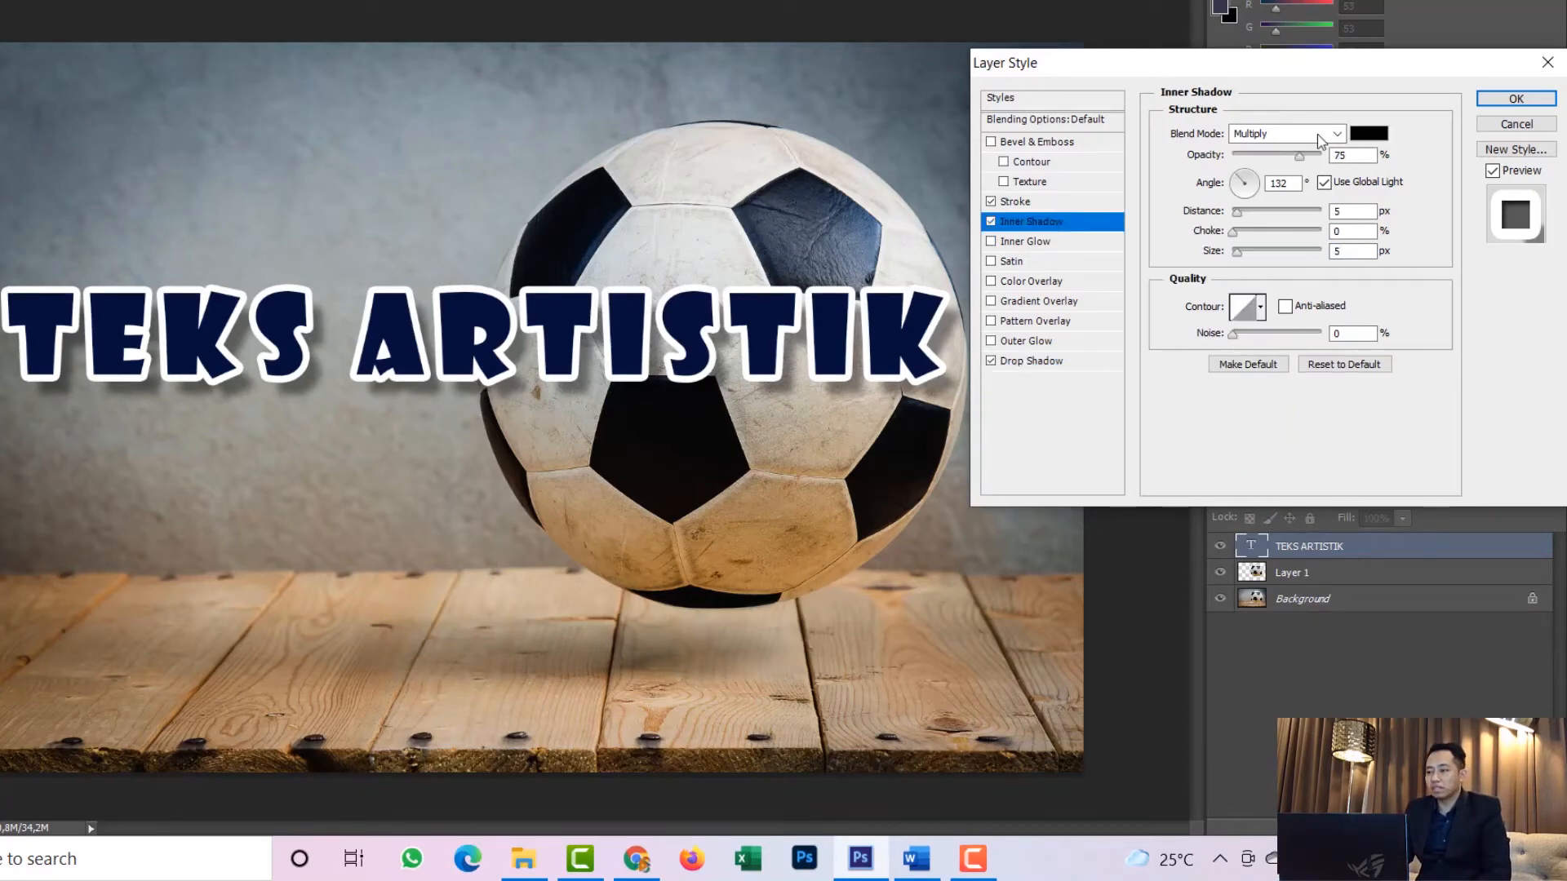
click(992, 222)
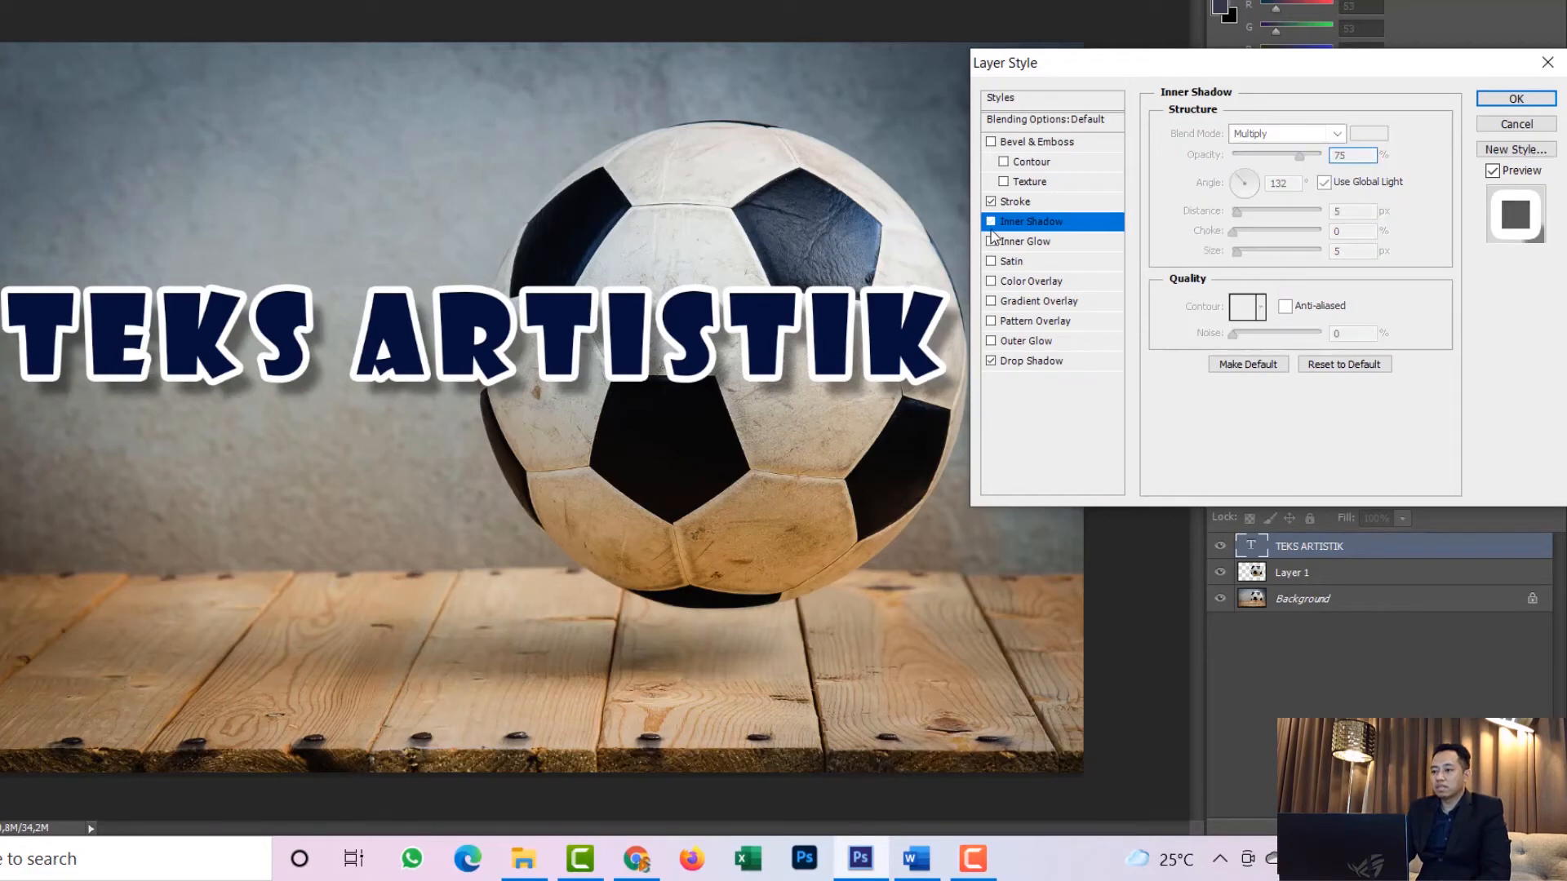
click(992, 222)
click(991, 222)
click(991, 241)
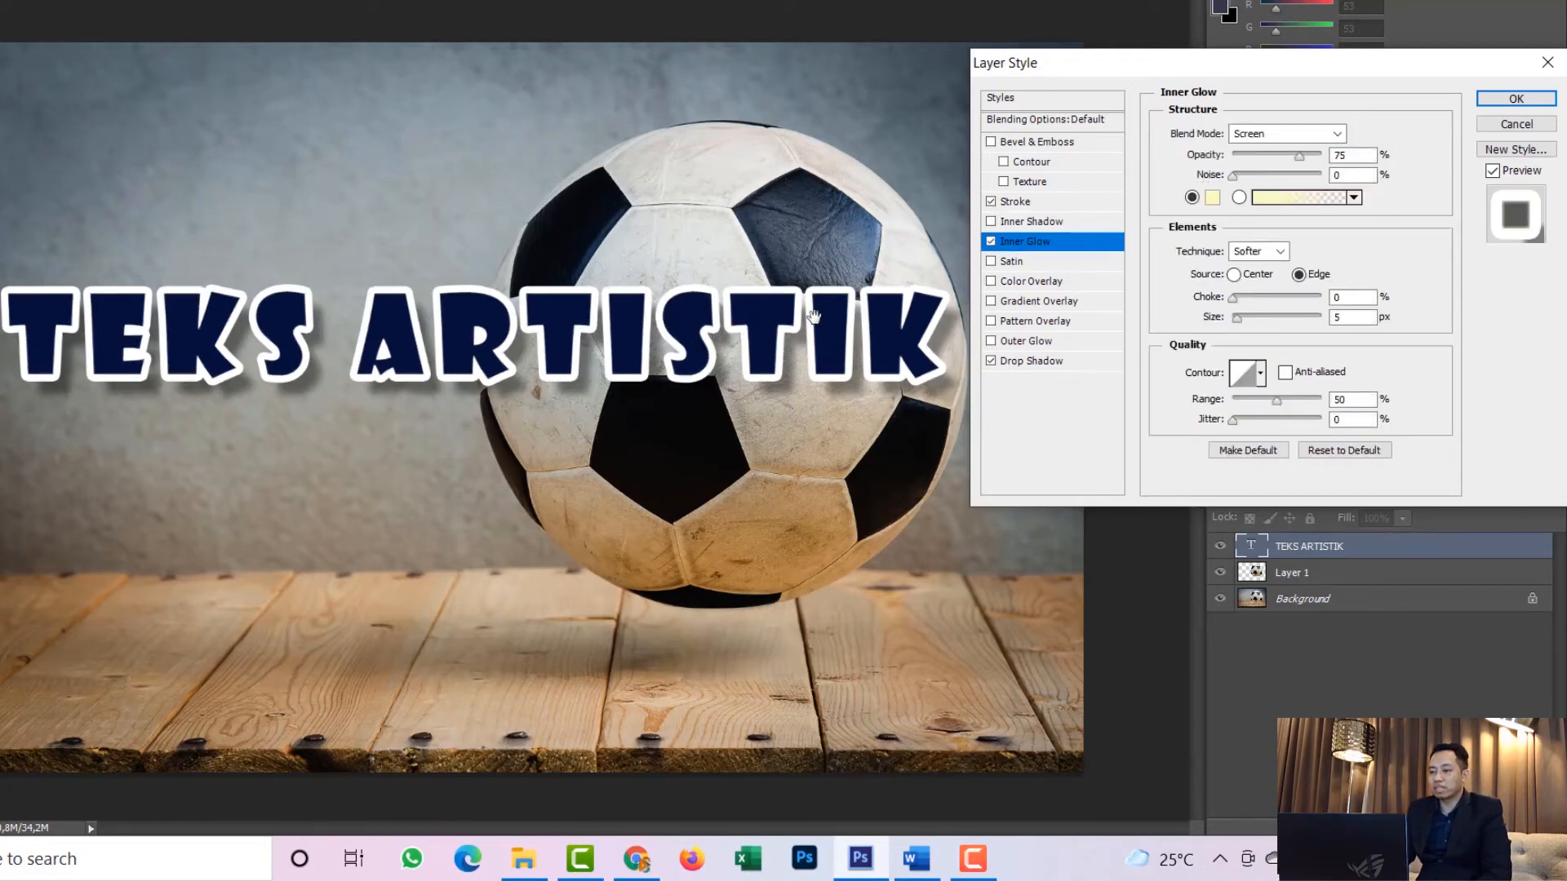
click(991, 242)
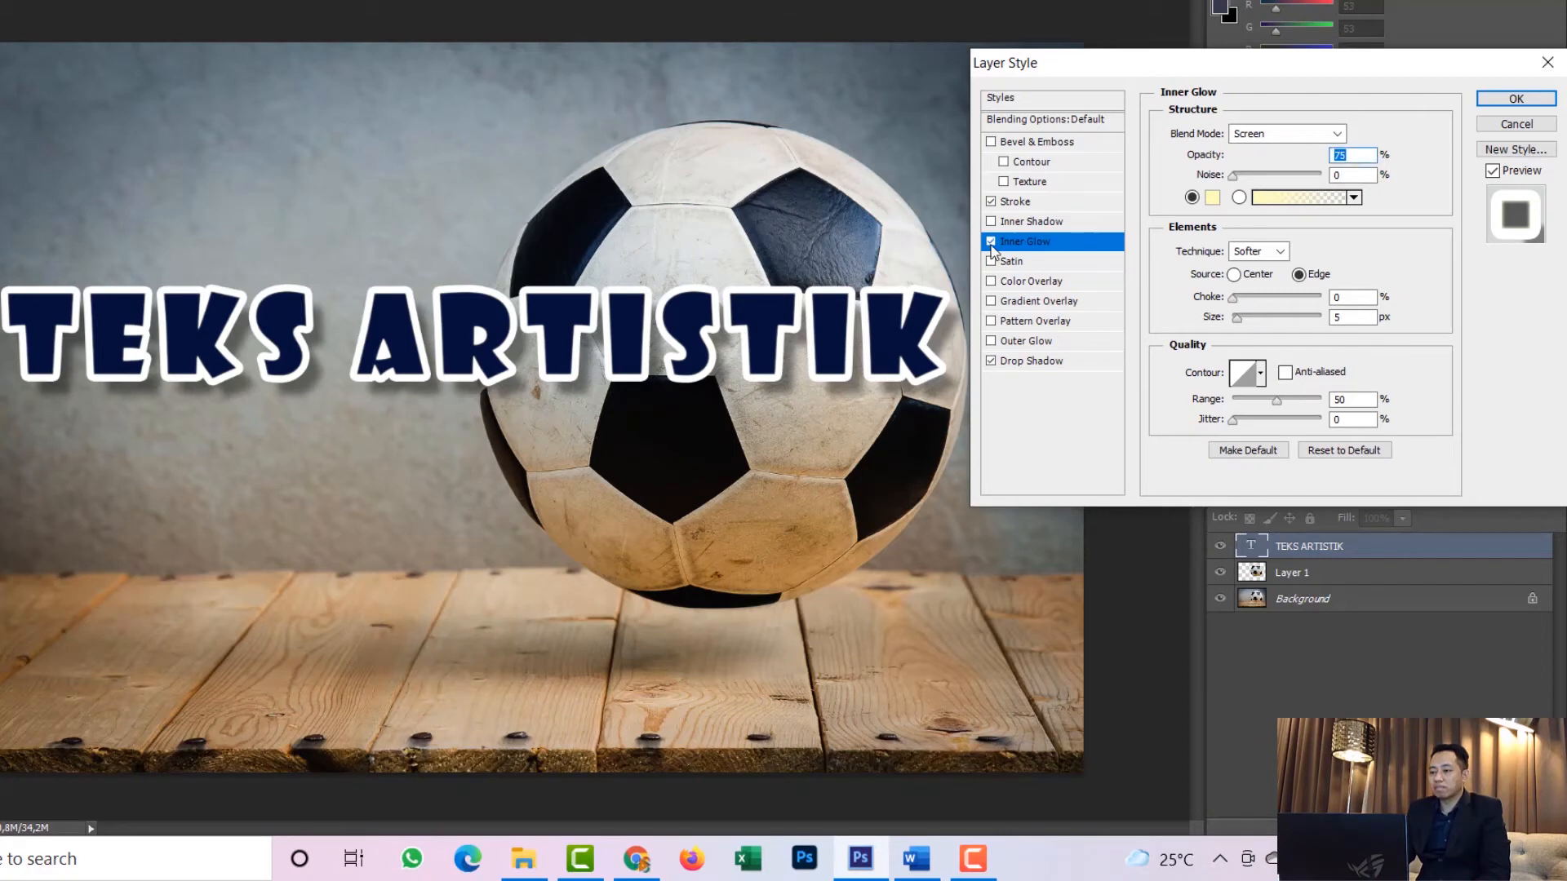
Try the Satin effect on the text, alone and combined with a red color overlay, and switch Satin off
click(1031, 261)
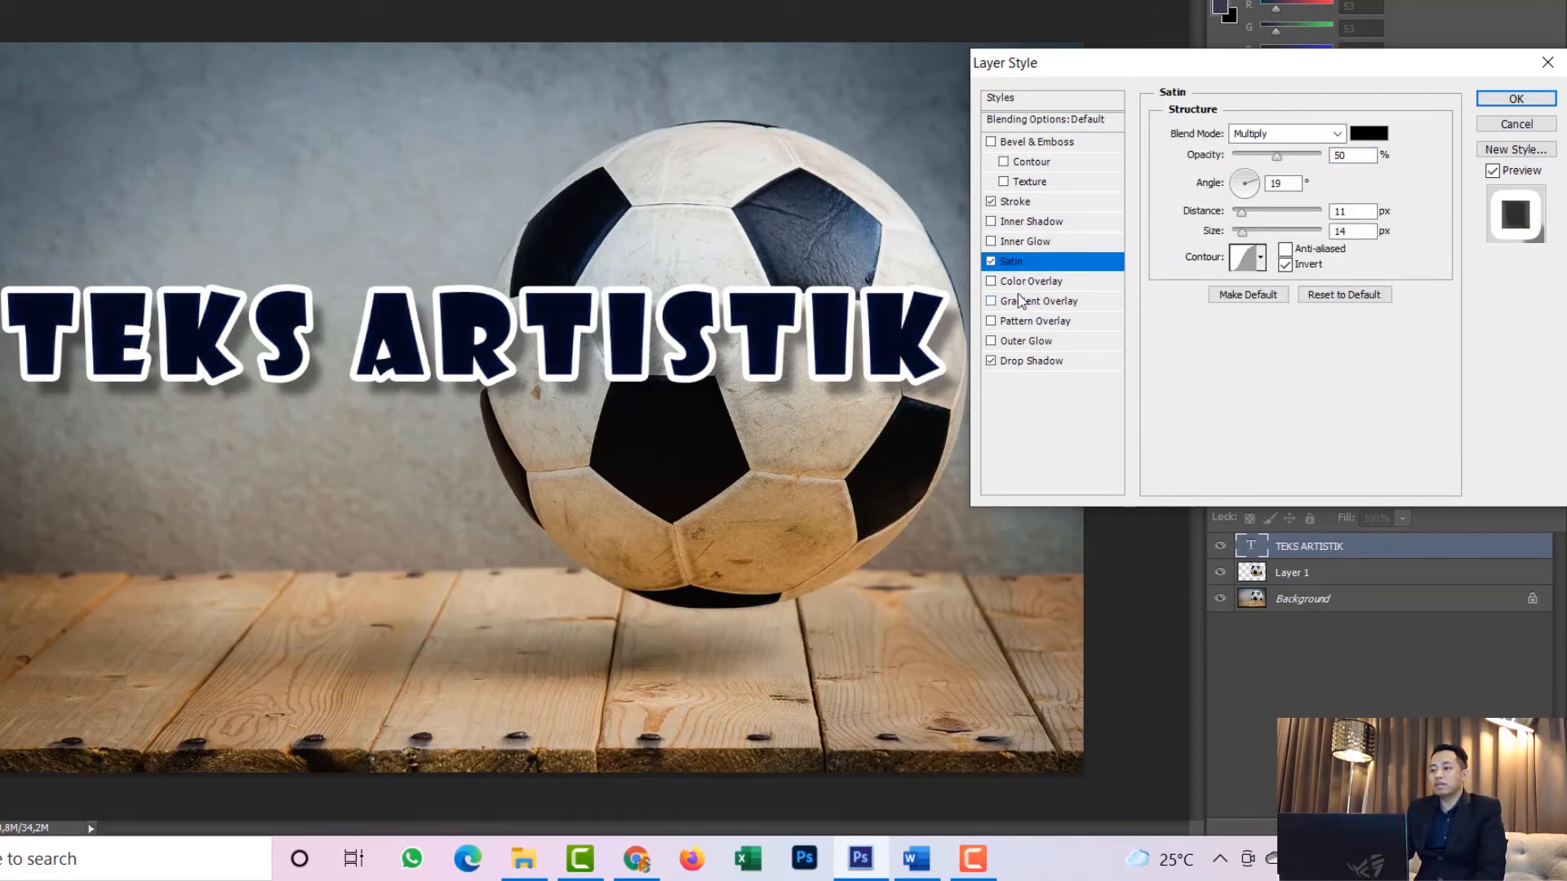
click(991, 261)
click(1062, 283)
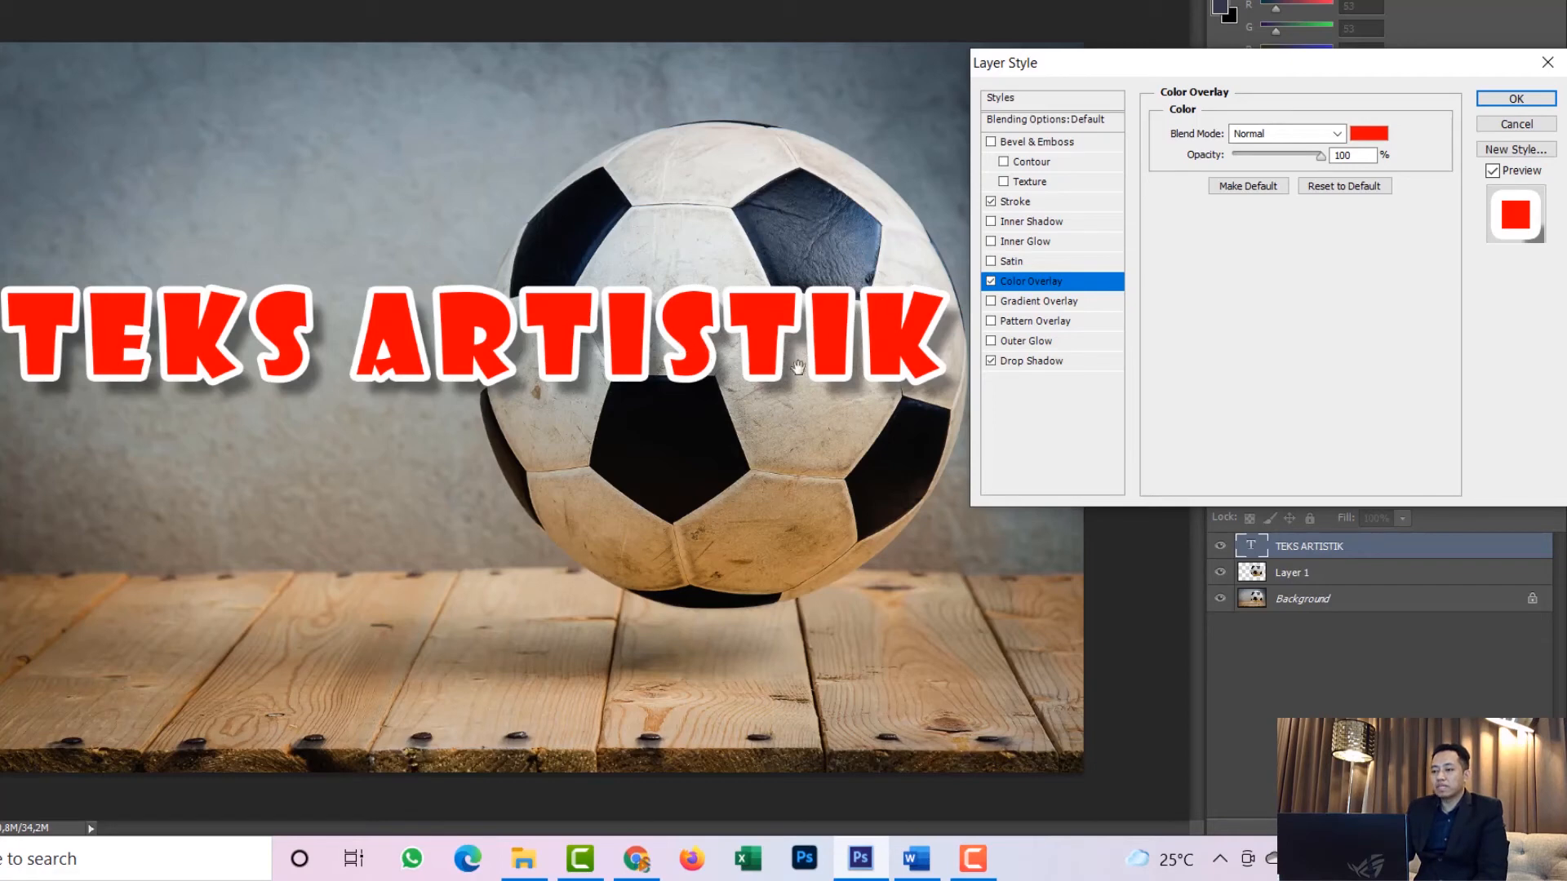
click(1021, 262)
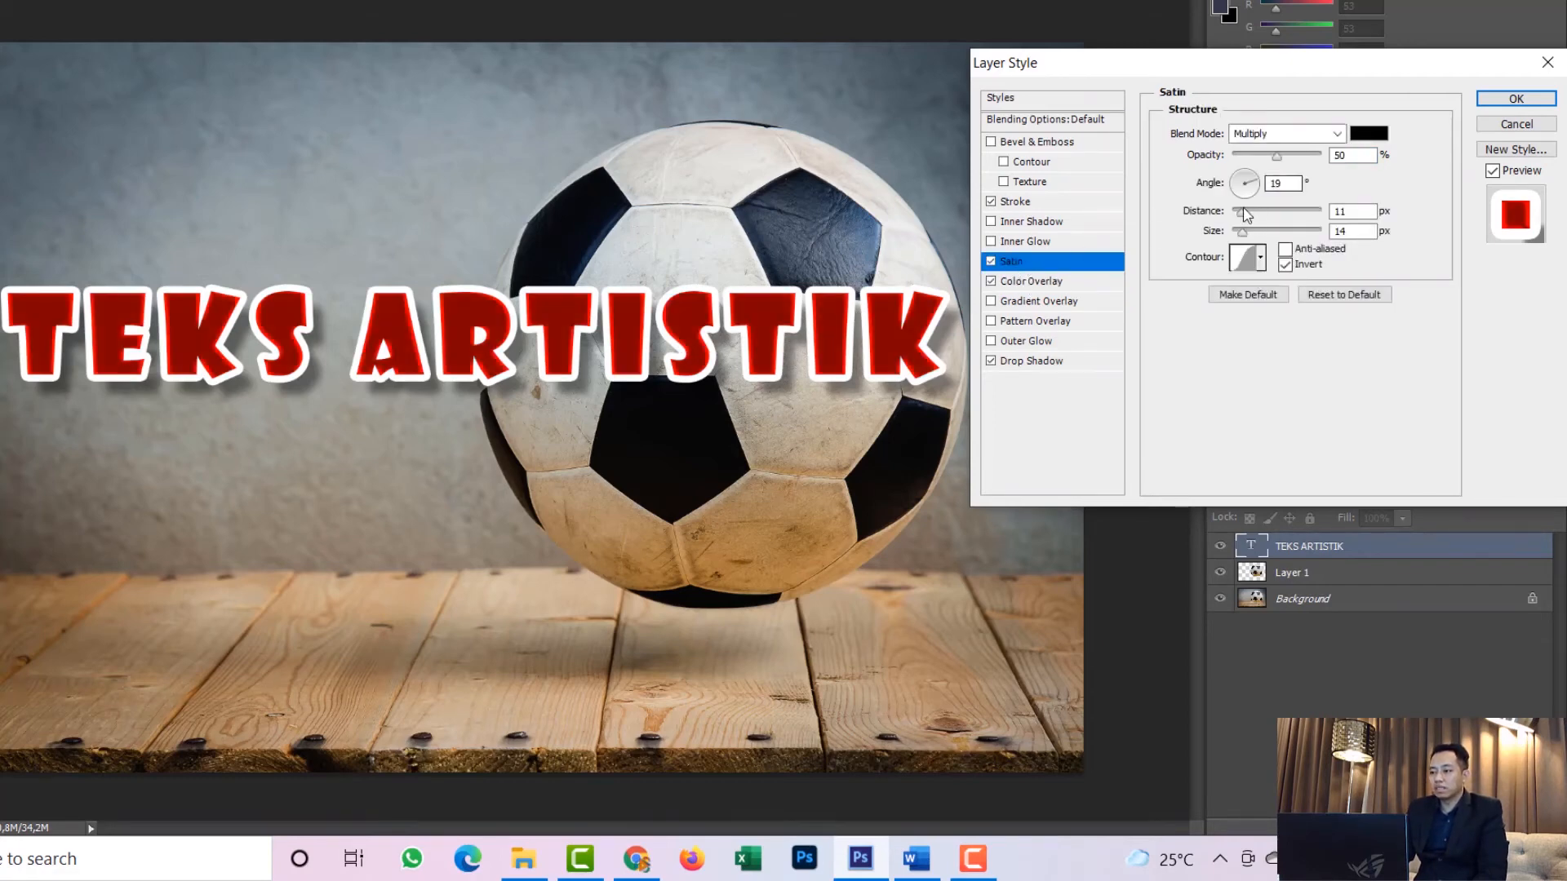
click(1056, 285)
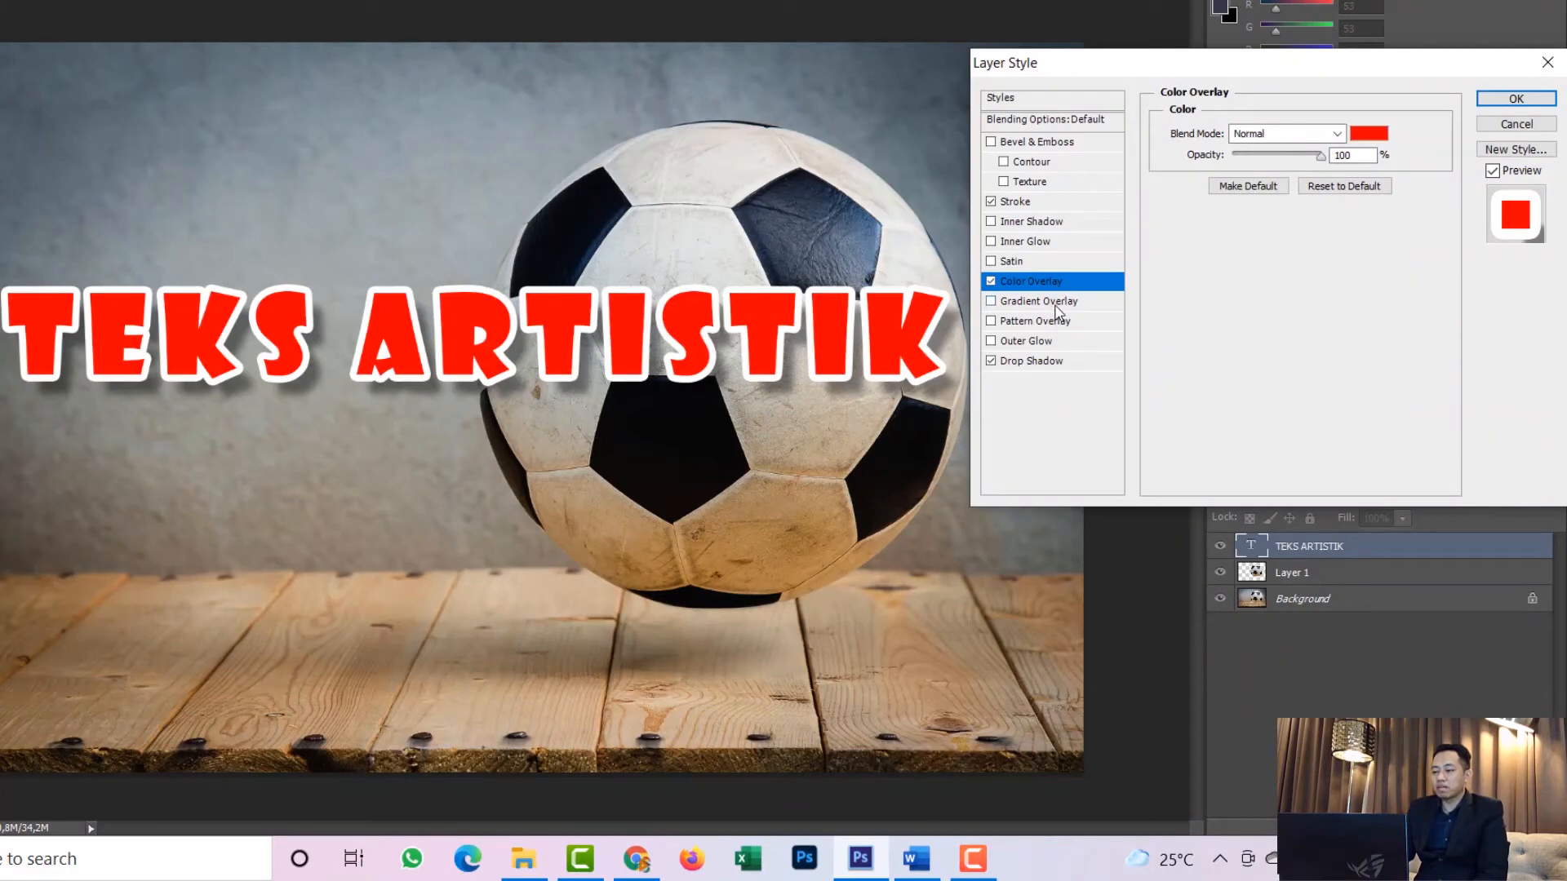
Replace the text's color overlay with a gradient overlay using the copper-brown preset at a 45° angle
click(1056, 305)
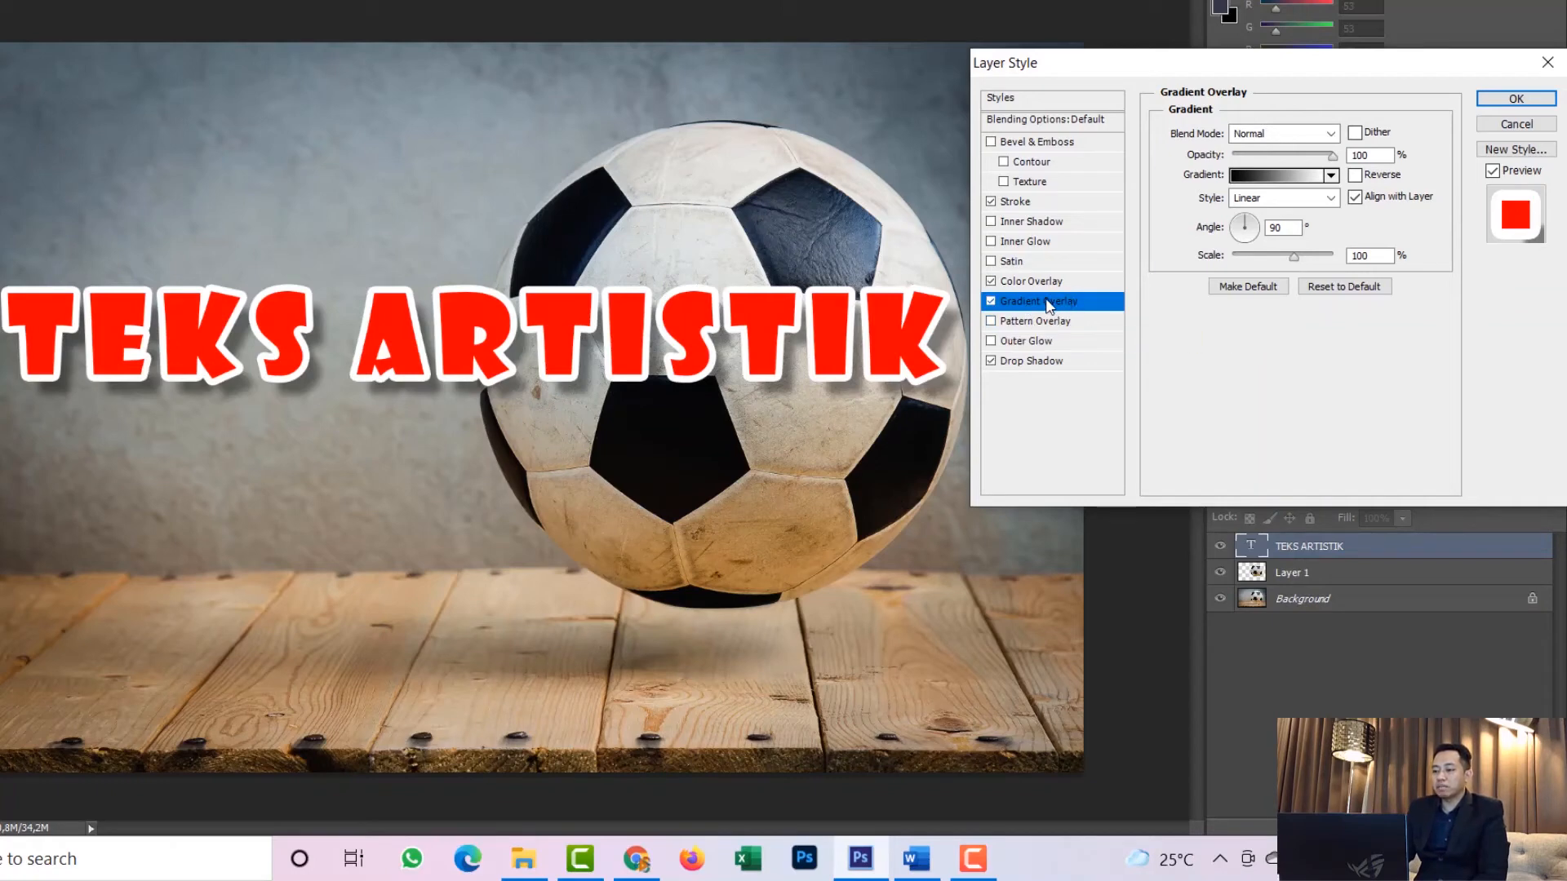
click(991, 282)
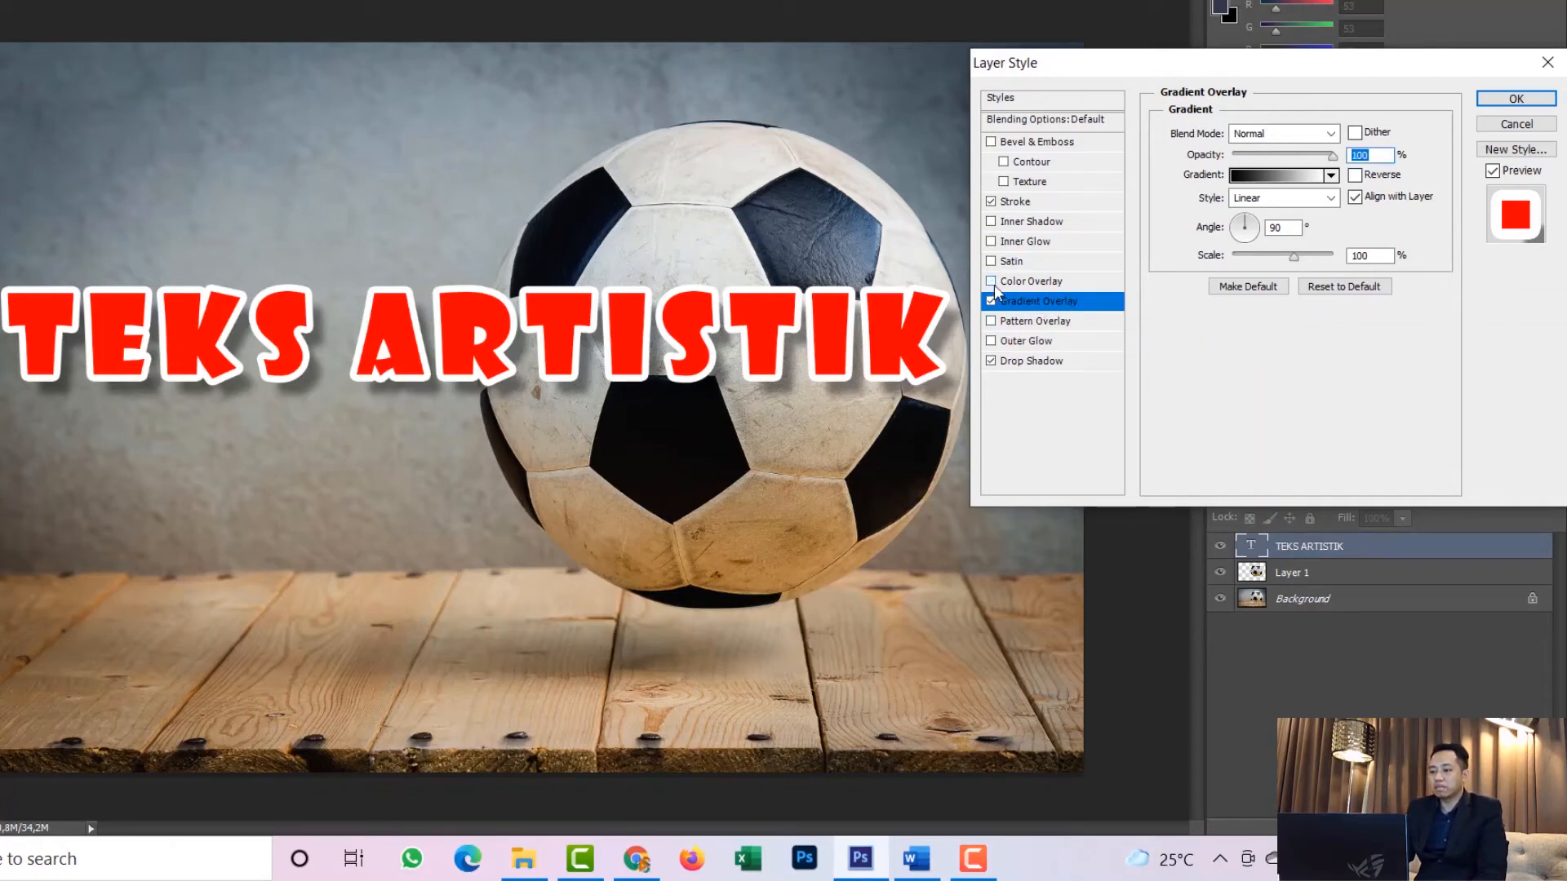
click(1331, 175)
click(1275, 245)
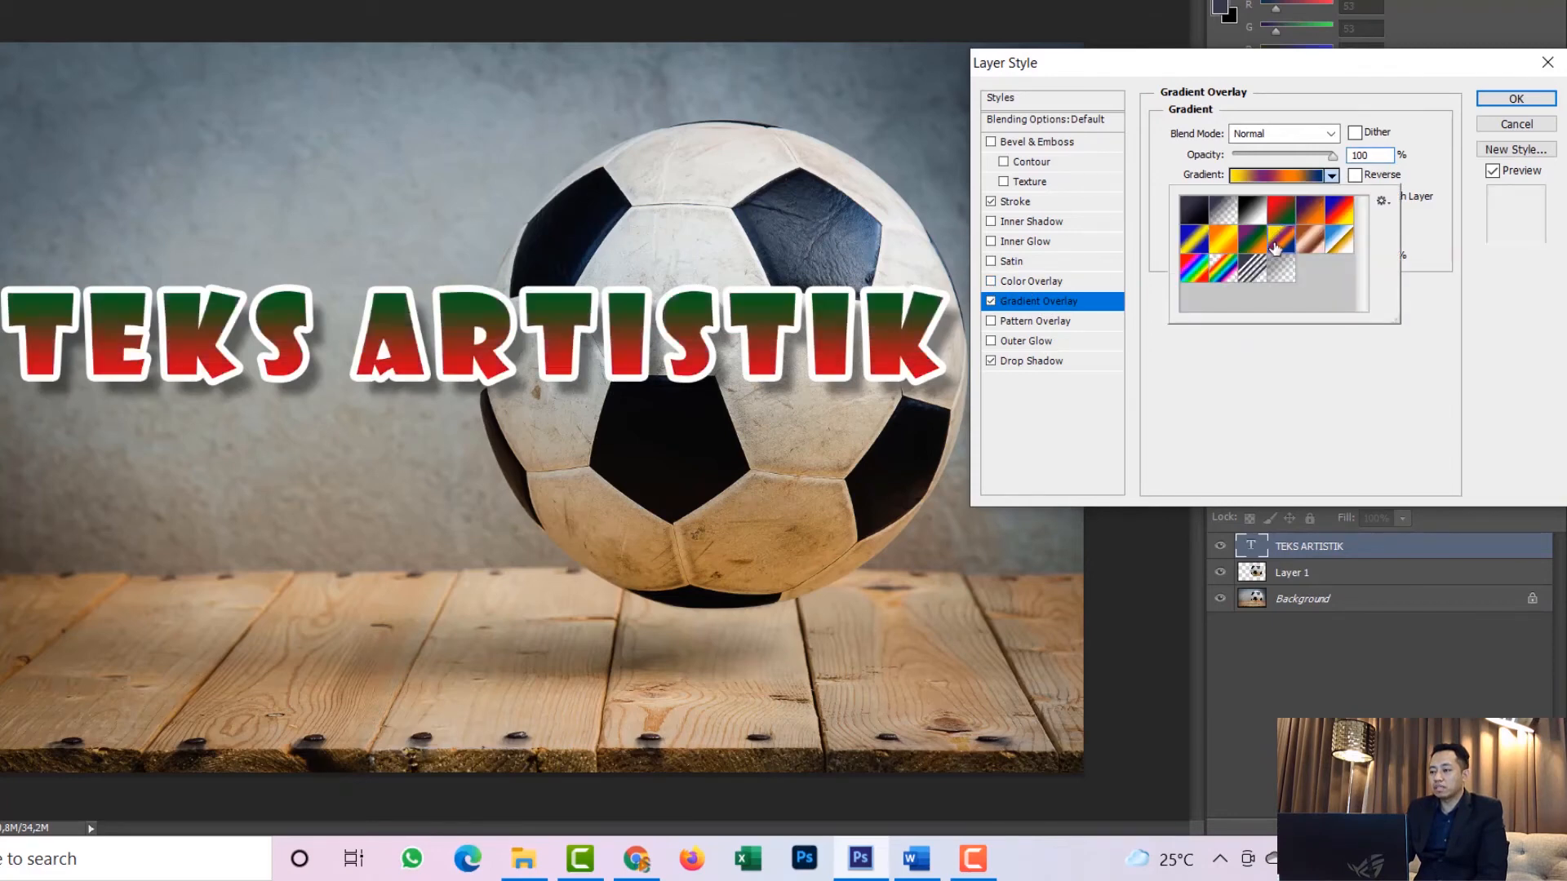
click(1318, 244)
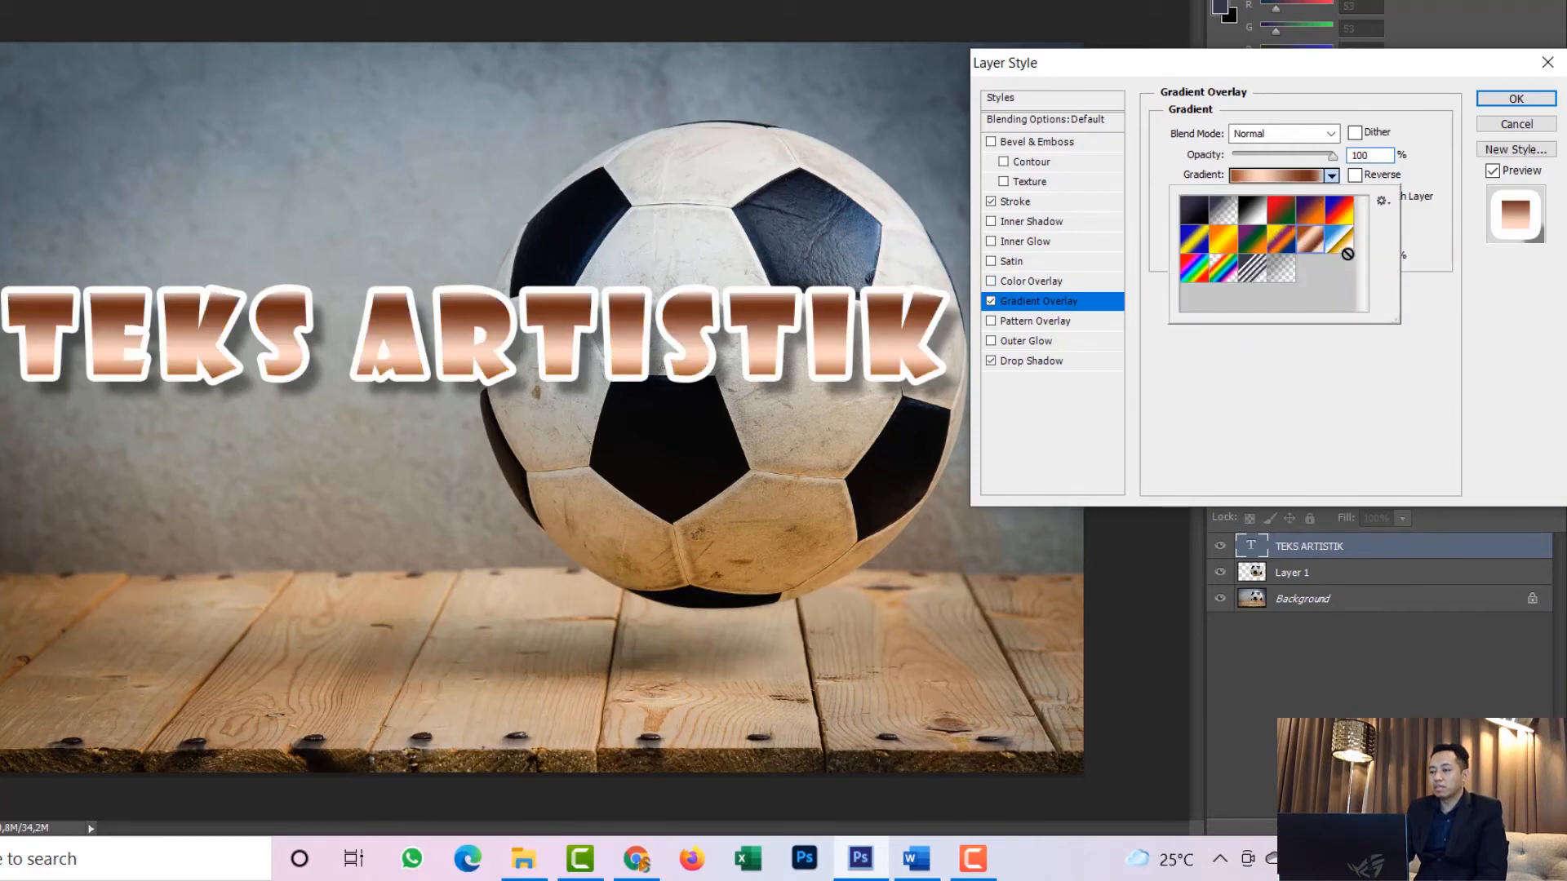
double_click(1308, 233)
Try the Radial gradient style, then set the gradient overlay to the Angle style with angle -32° and scale 111%
click(1299, 199)
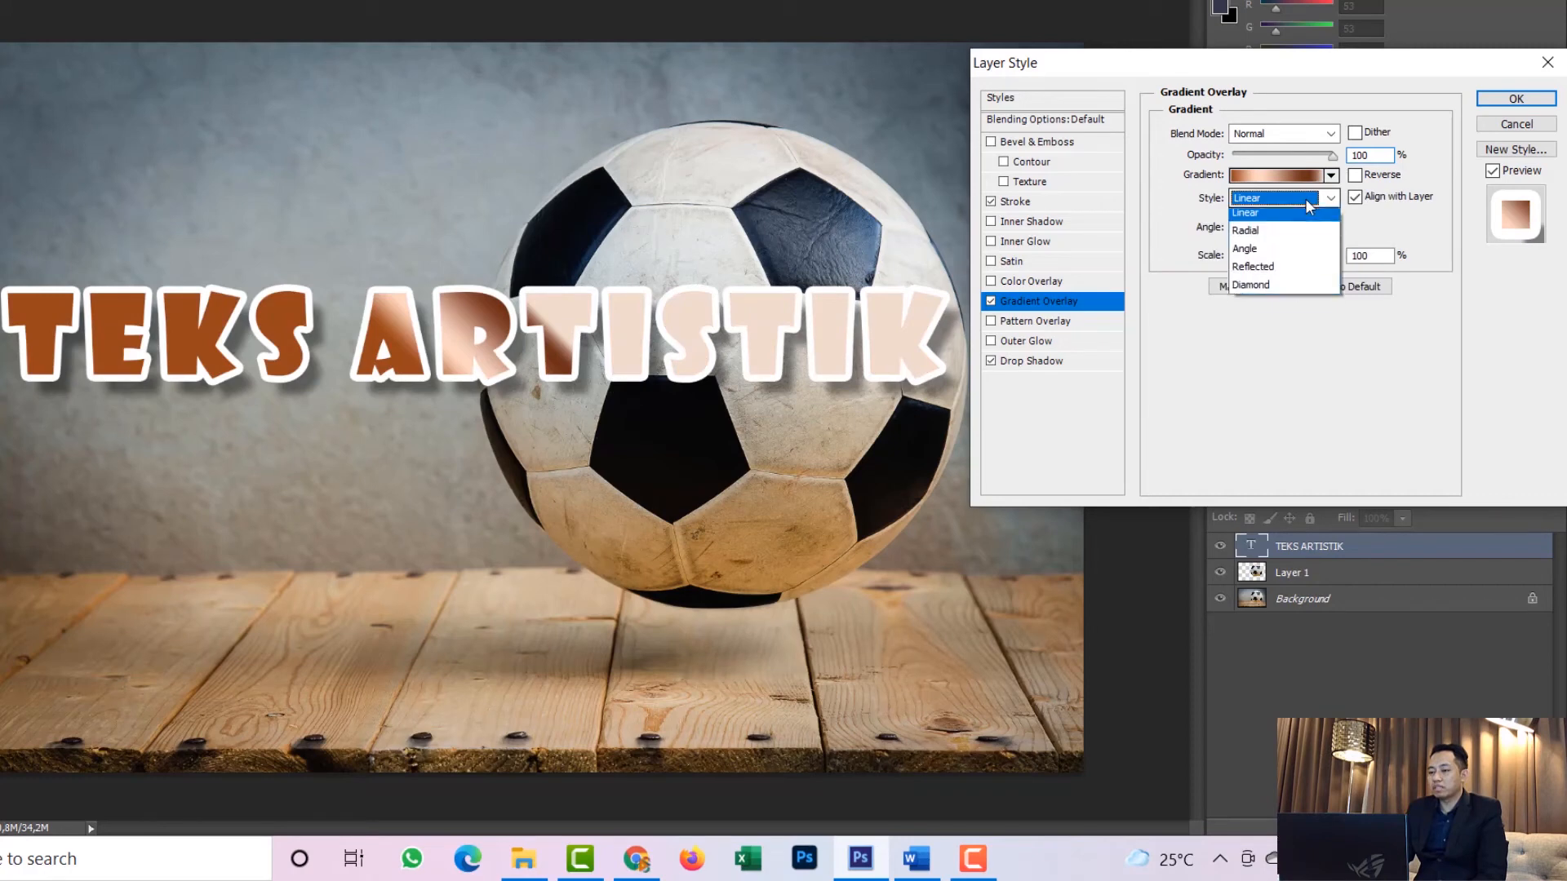
click(1271, 238)
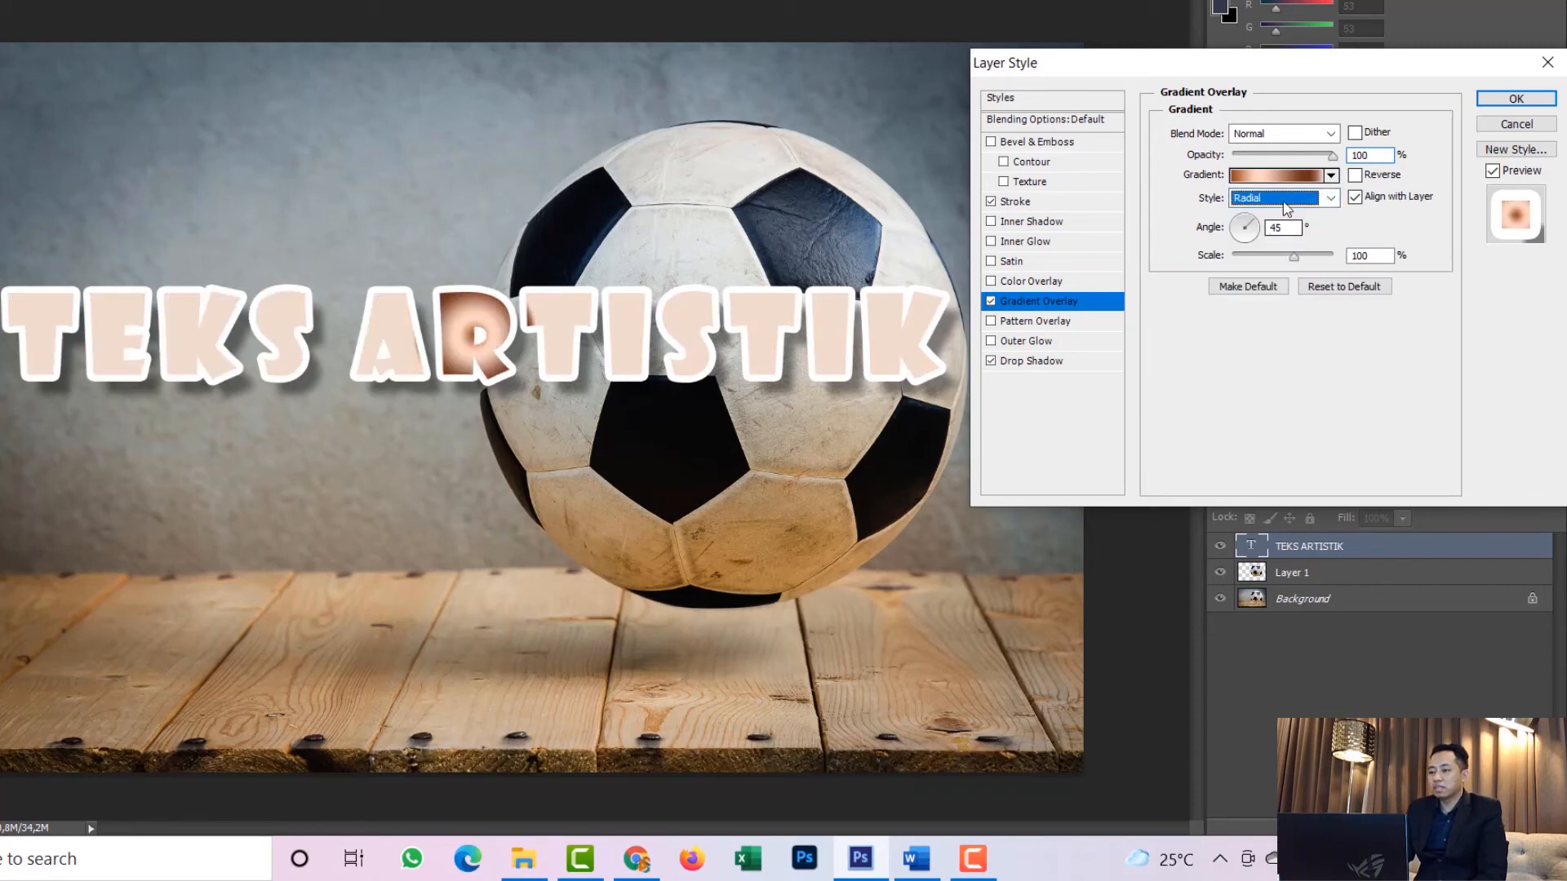
click(1278, 199)
click(1286, 256)
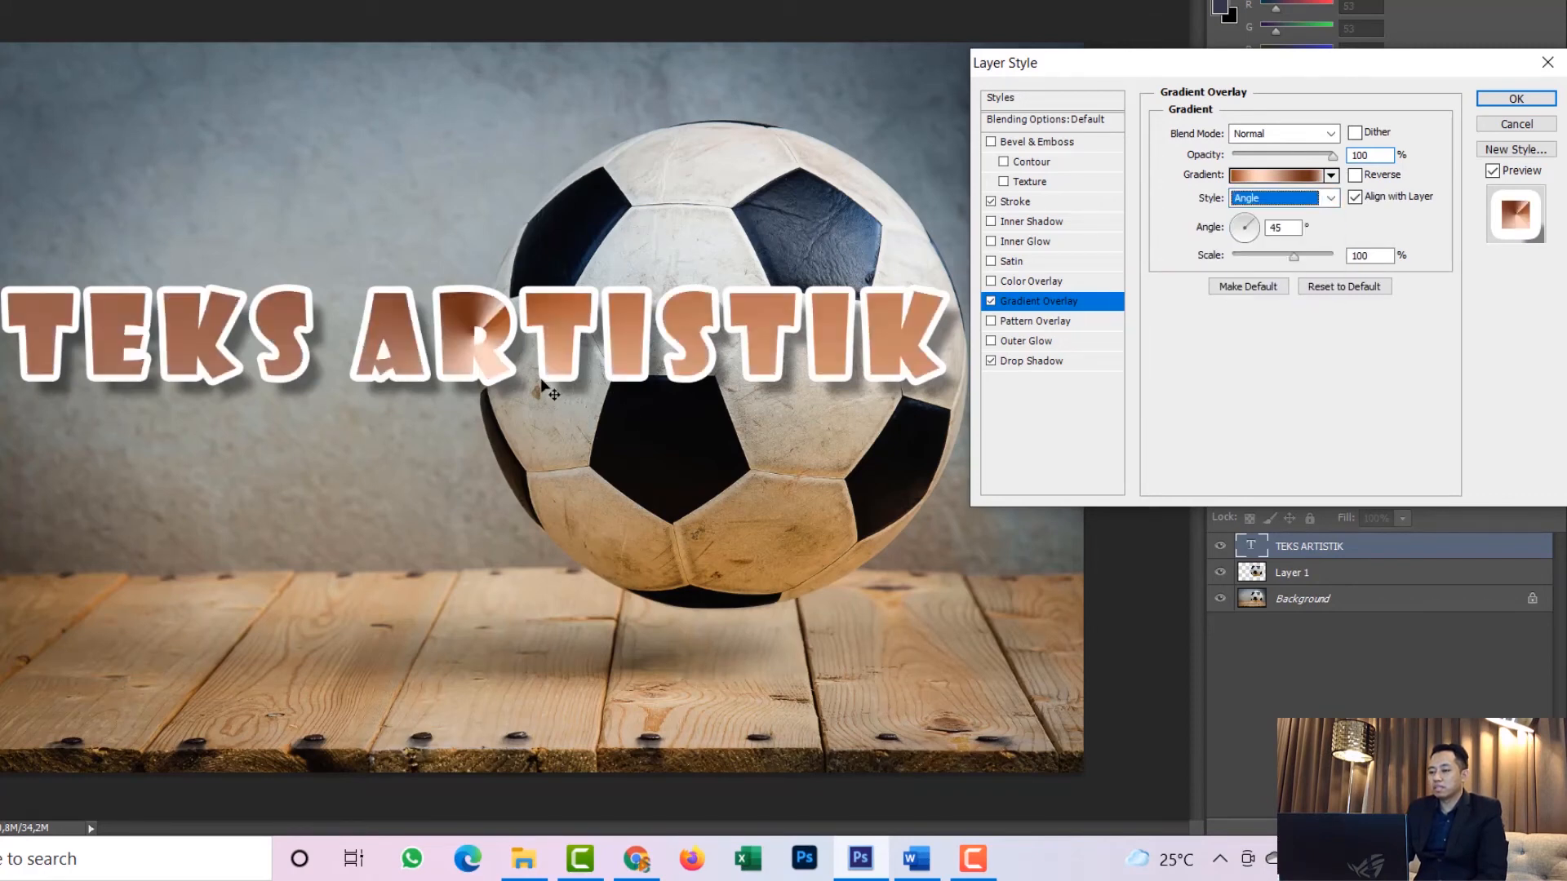
mouse_move(1293, 256)
mouse_down()
mouse_move(1274, 258)
mouse_move(1301, 257)
mouse_up()
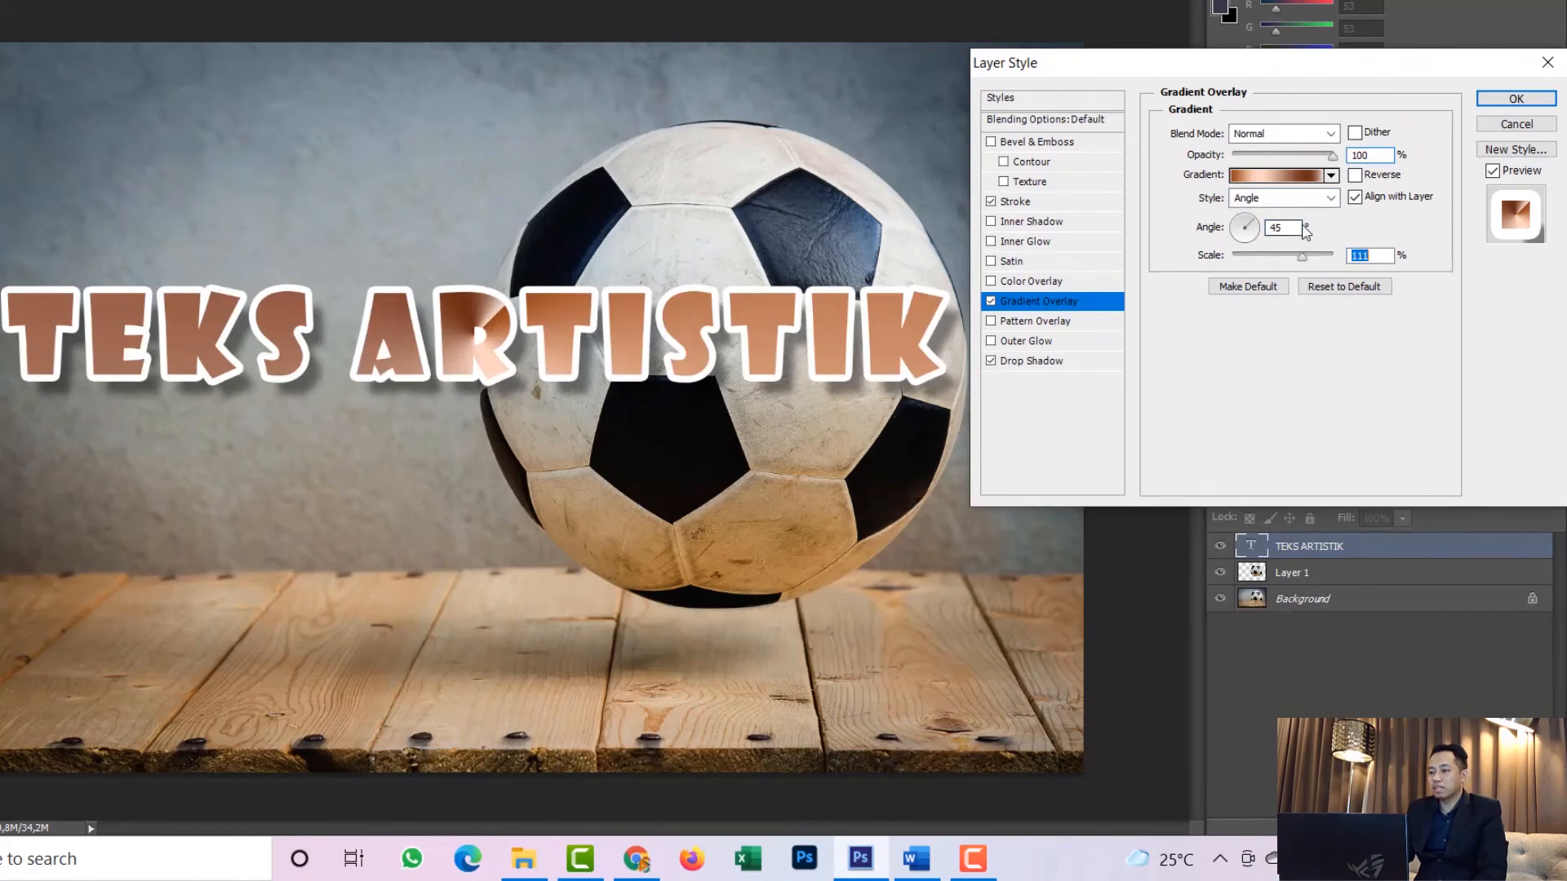
click(1254, 234)
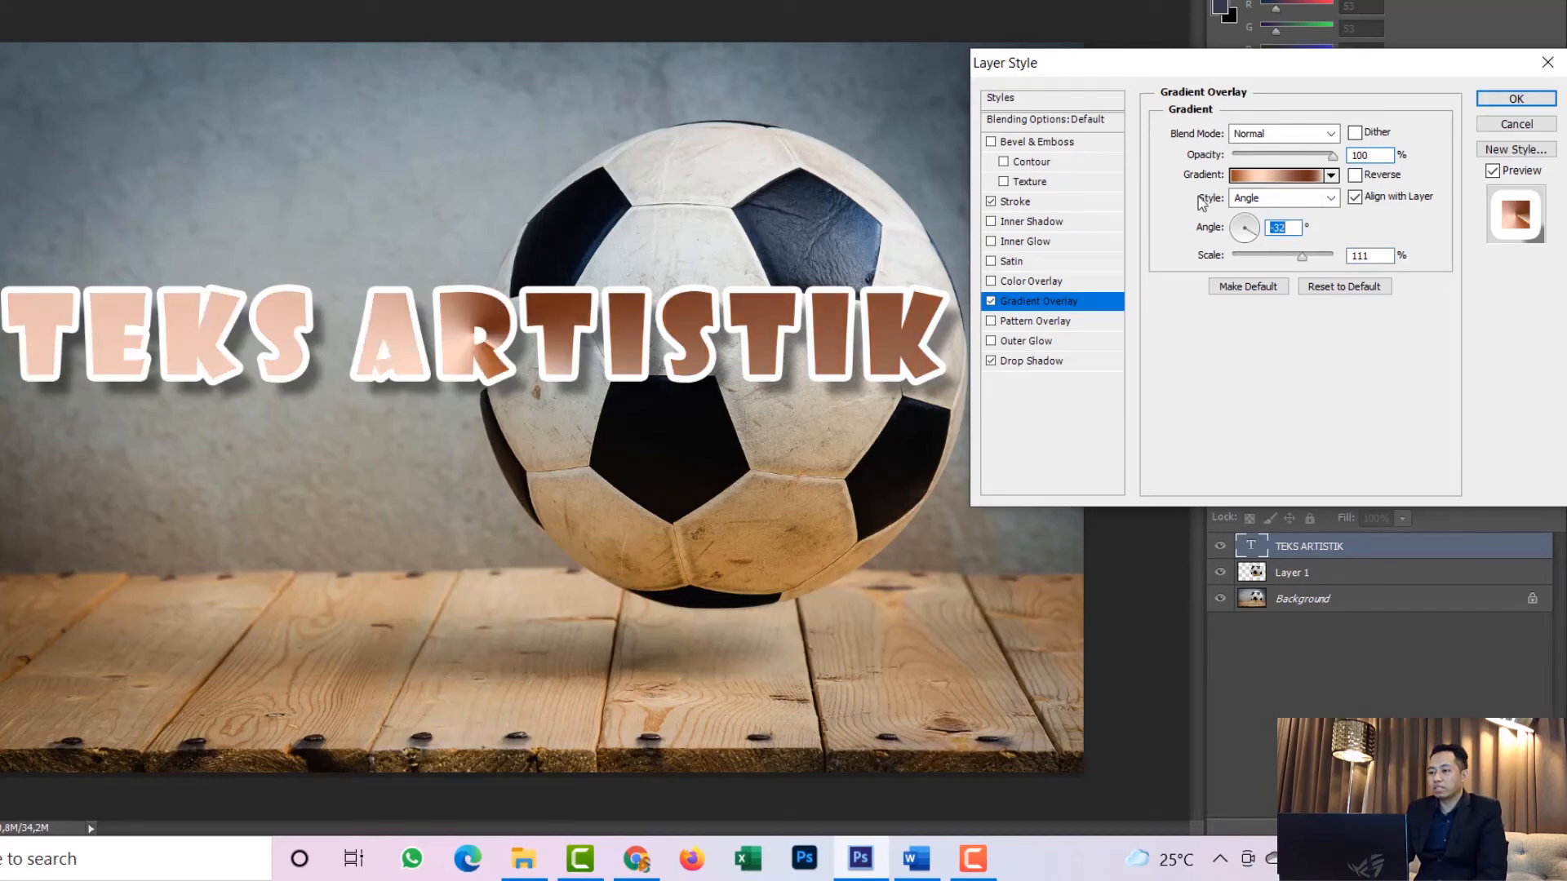
Try the available patterns as a pattern overlay in place of the gradient overlay, and switch the pattern overlay off
click(992, 321)
click(991, 301)
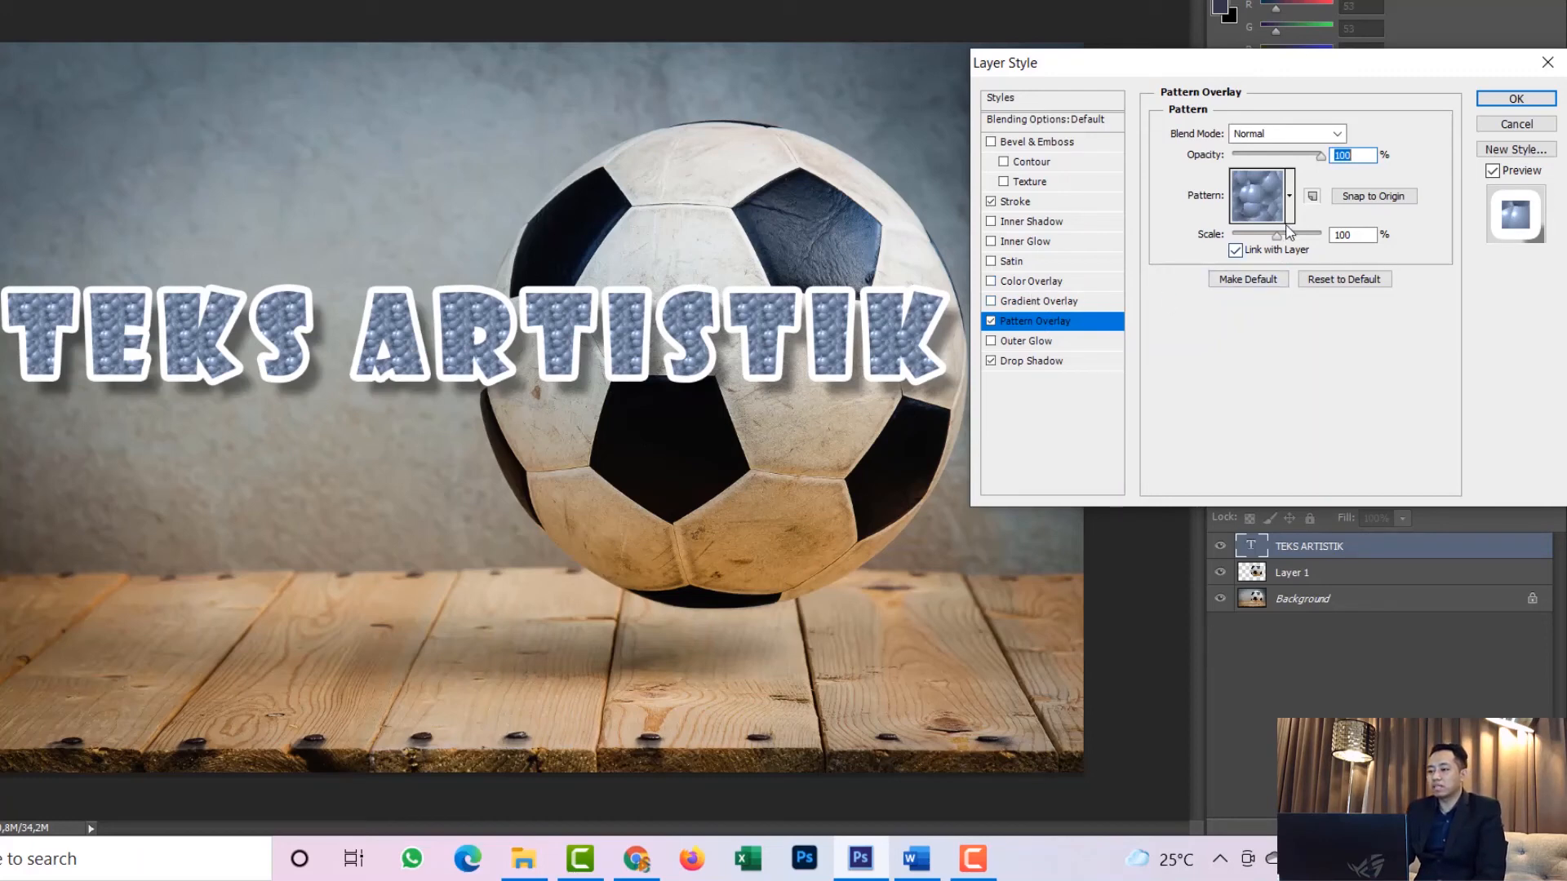
click(1289, 196)
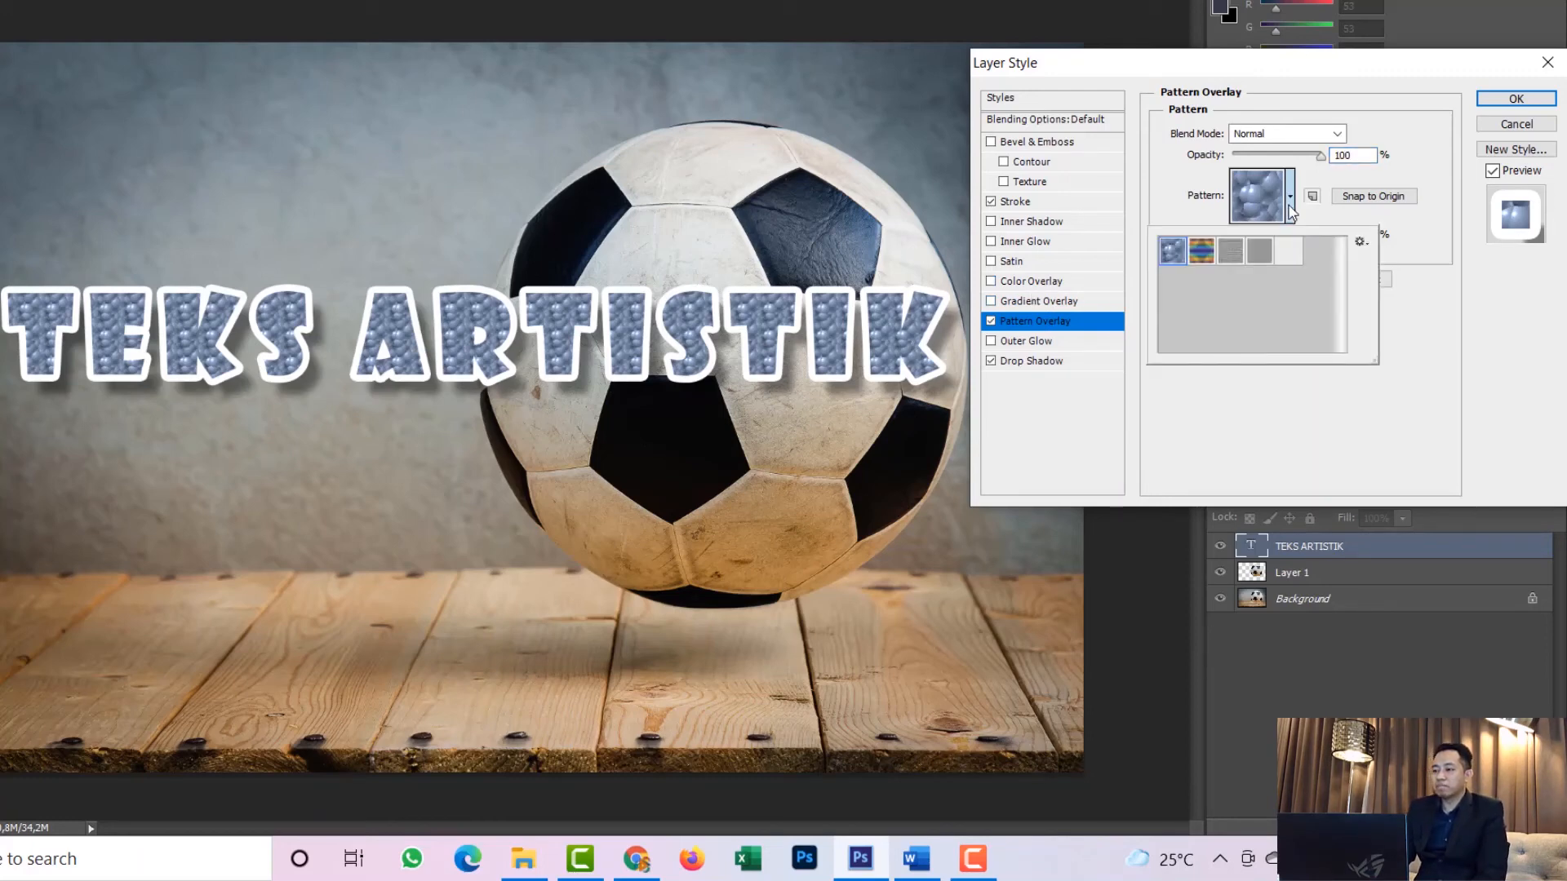
click(1203, 253)
click(1230, 252)
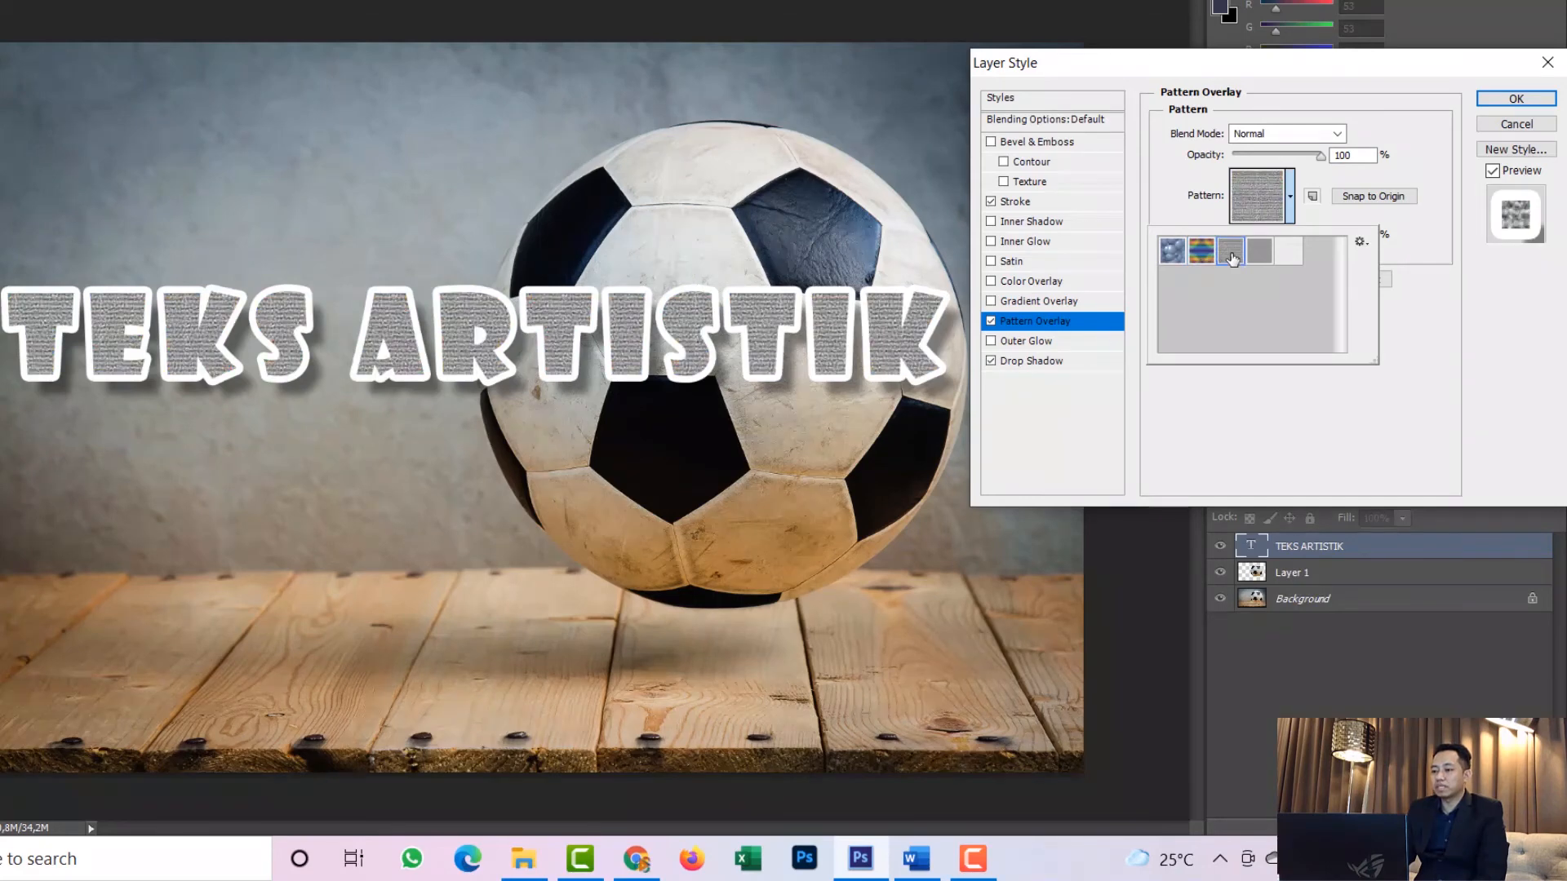
click(1259, 252)
click(1286, 257)
click(1227, 260)
click(1197, 259)
click(1165, 260)
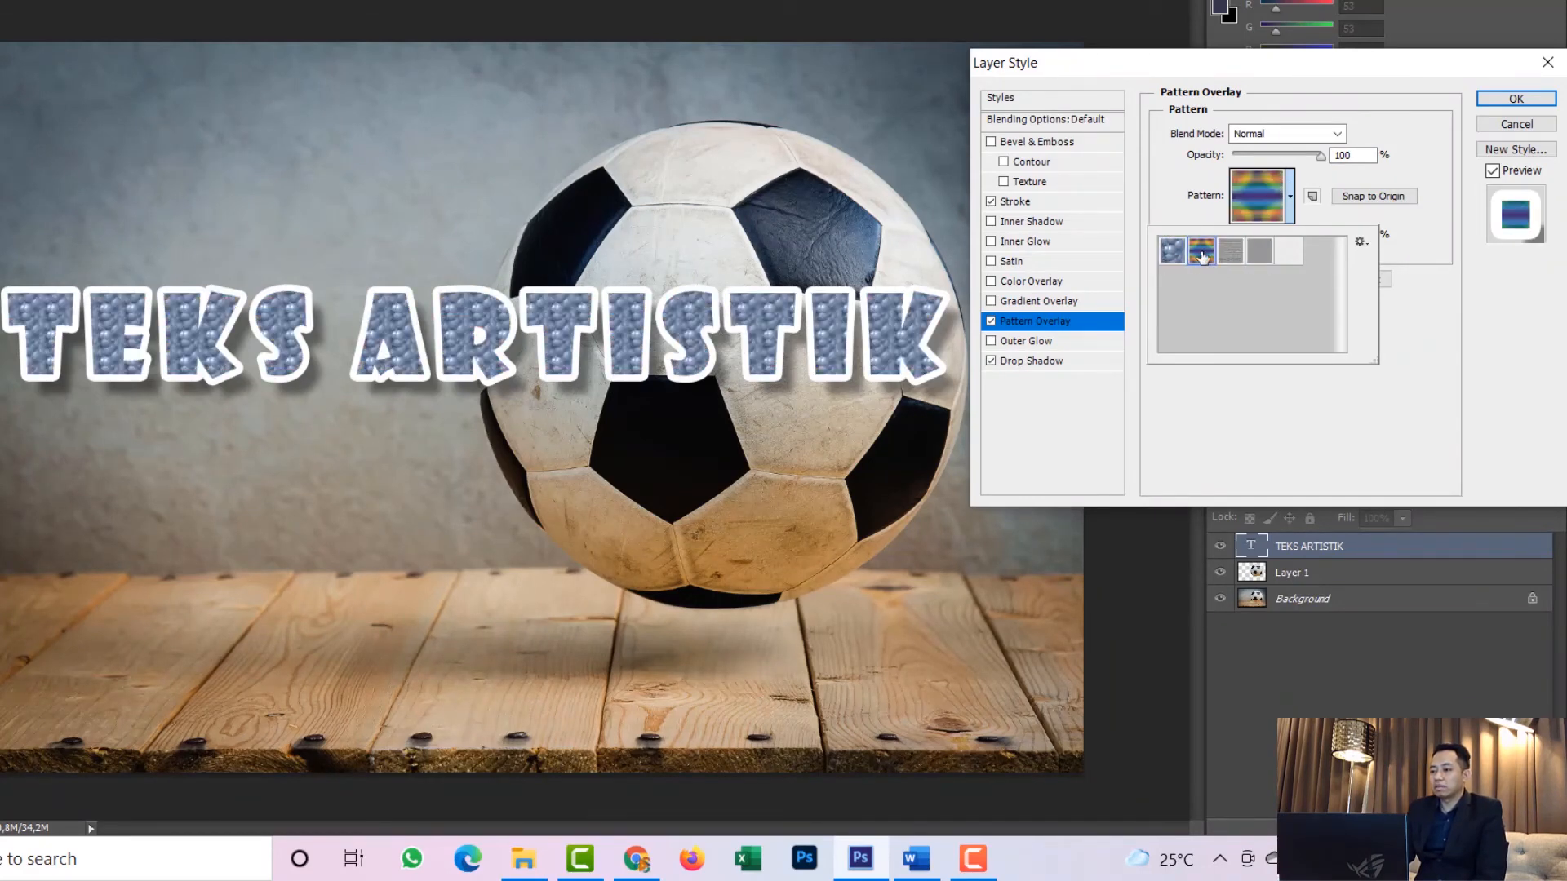
click(991, 321)
Try the Outer Glow and Color Overlay effects on the text, and switch both off
click(1050, 340)
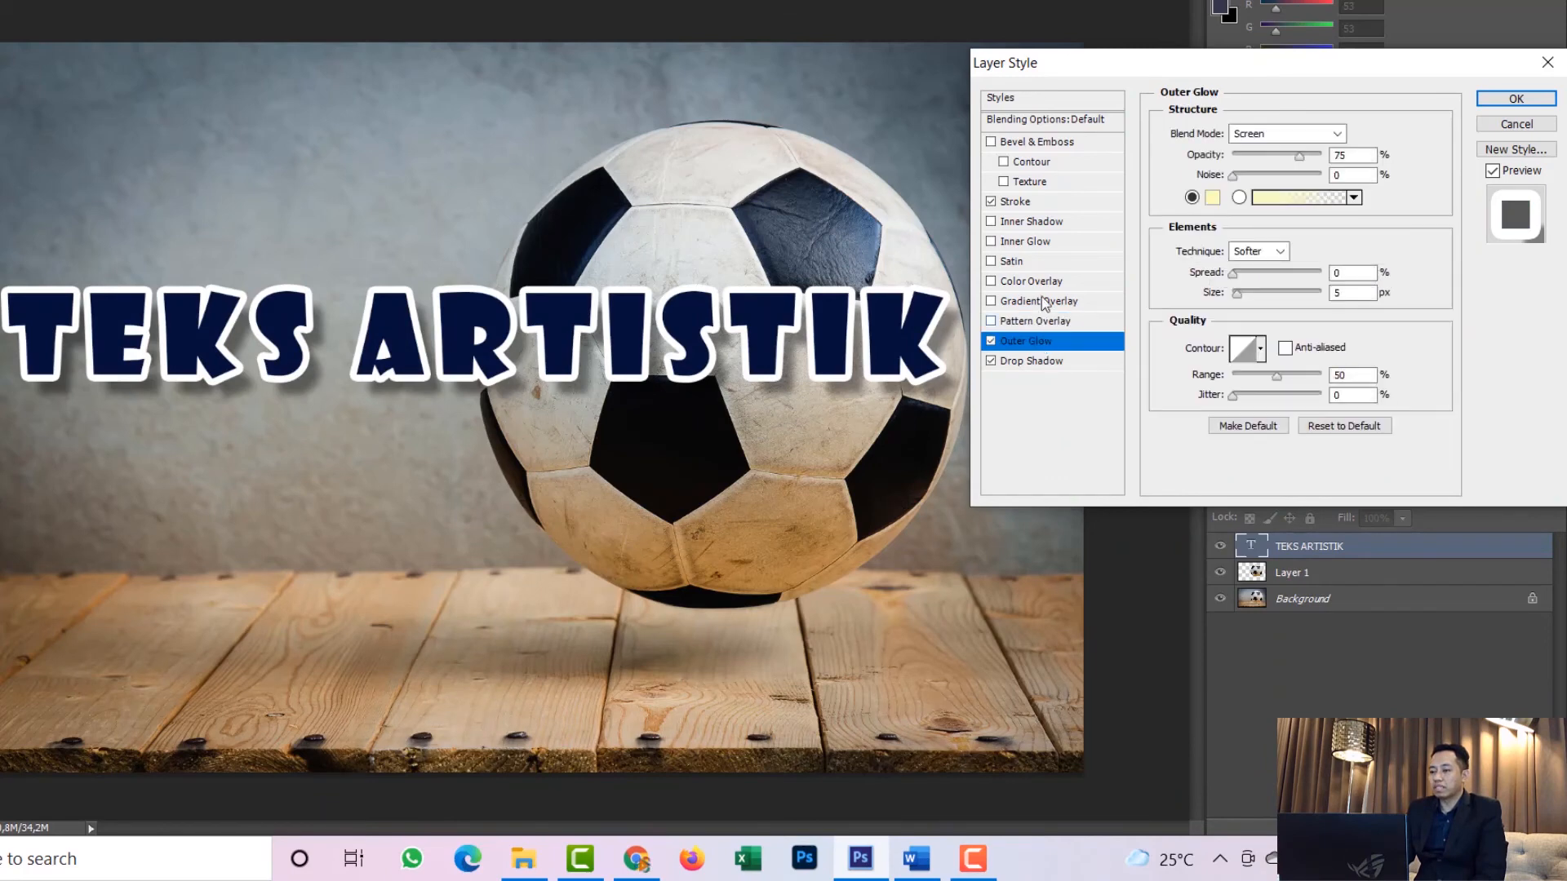
click(991, 341)
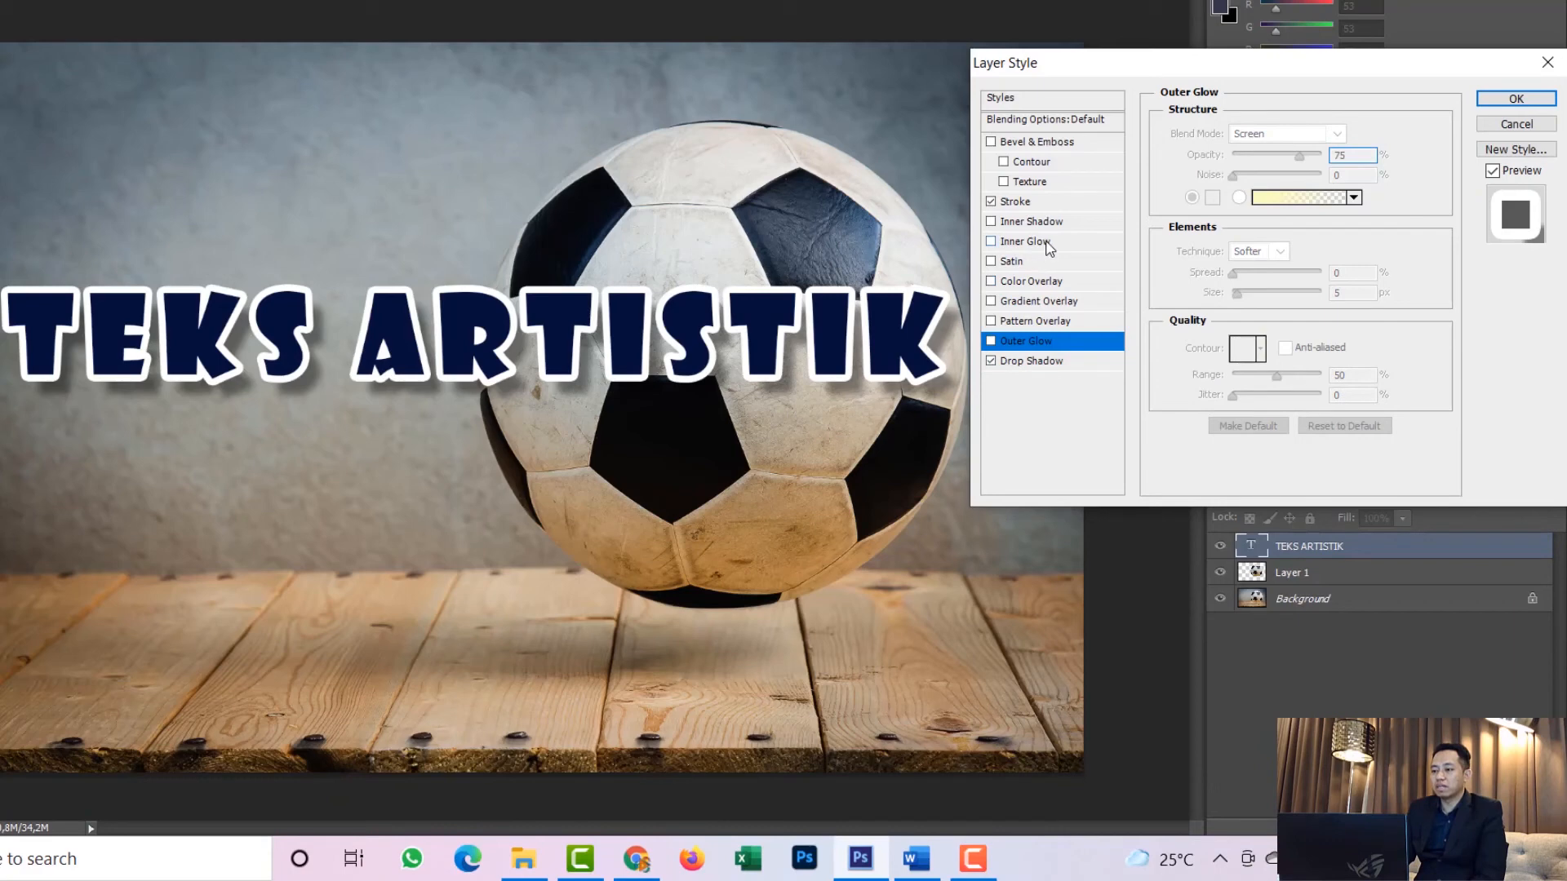
click(1034, 281)
click(990, 281)
Switch the text's gradient overlay back on and choose the Black, White gradient preset
click(992, 301)
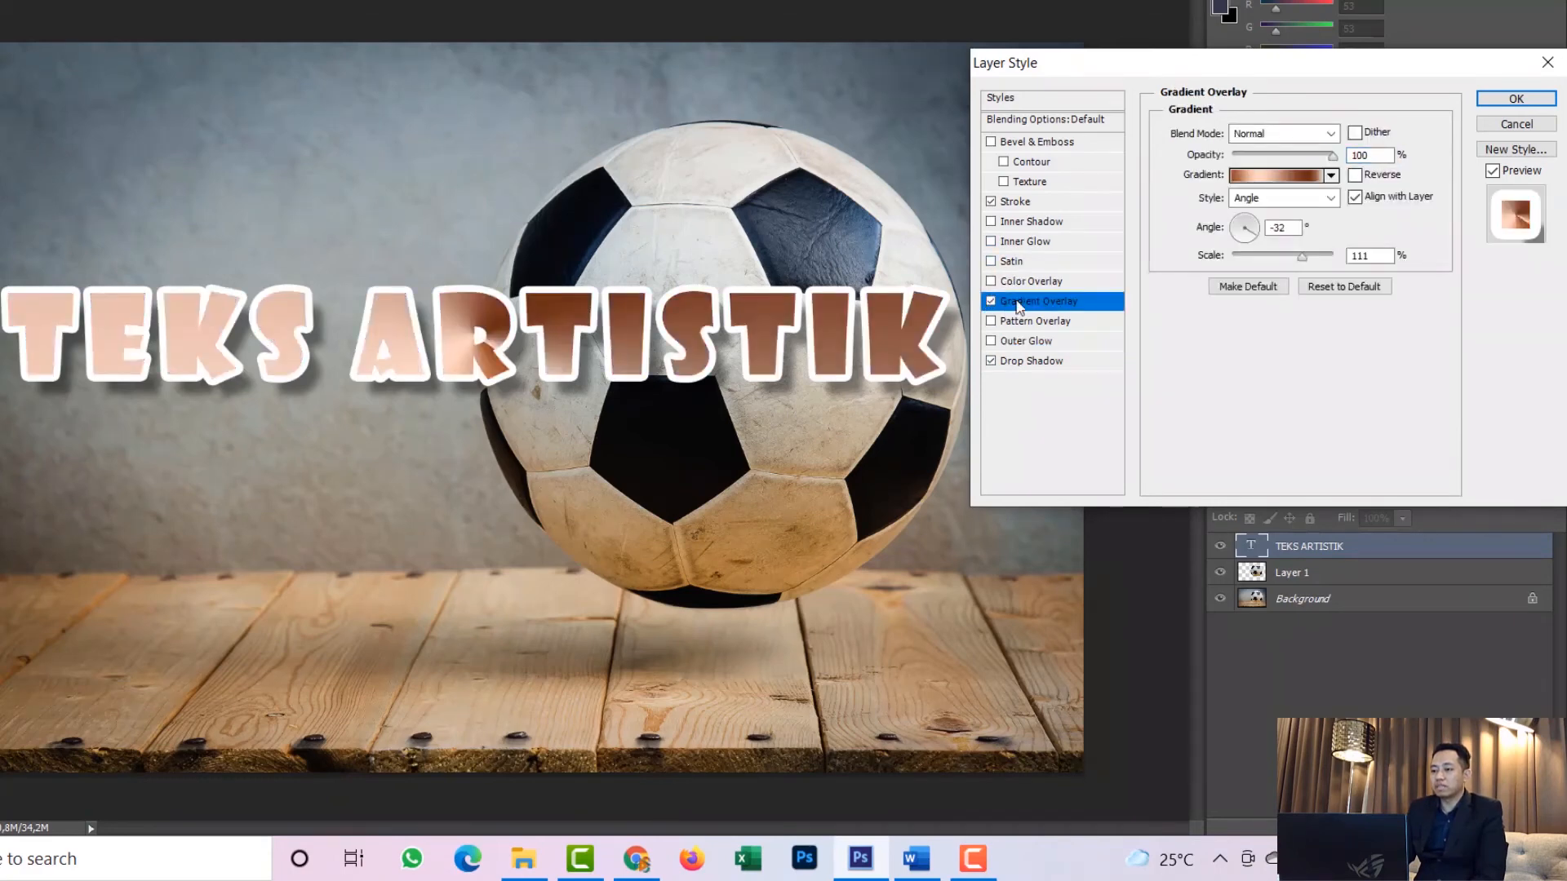
click(1329, 177)
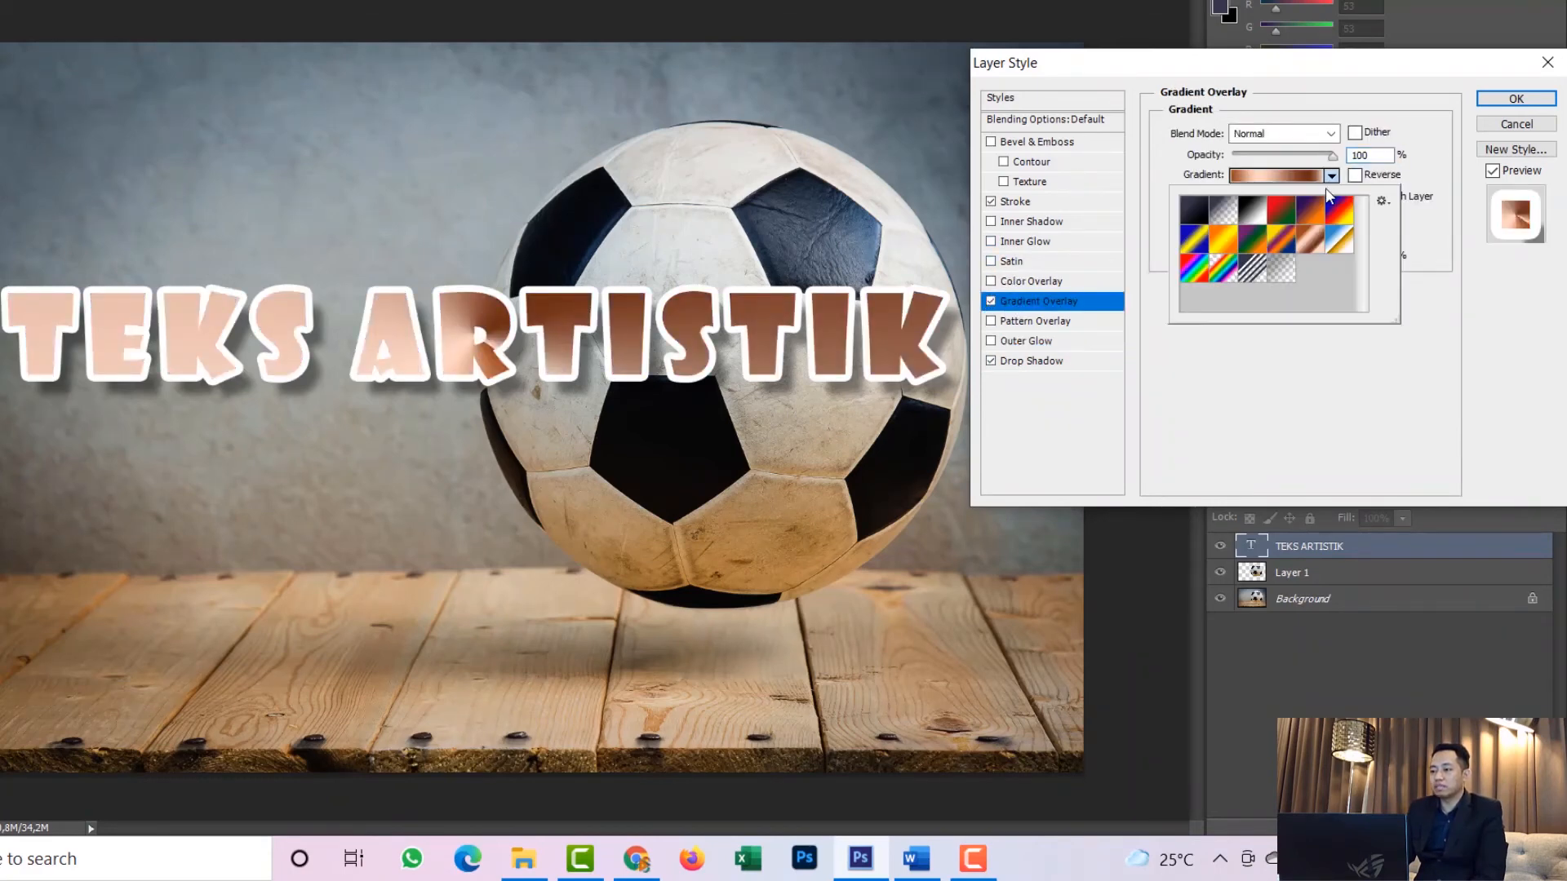
click(1253, 217)
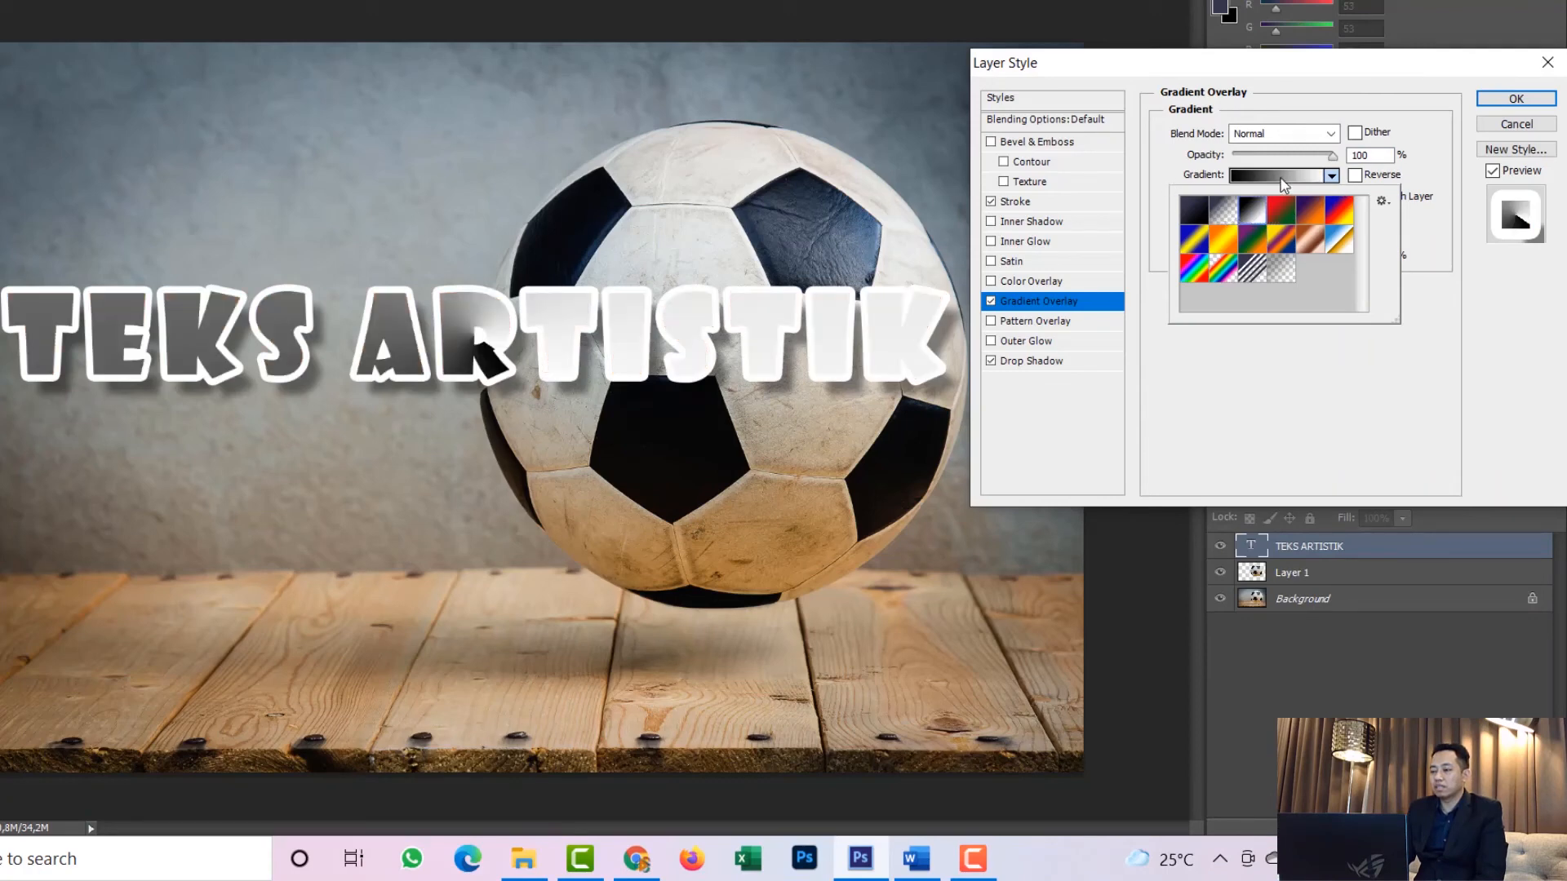
click(1190, 178)
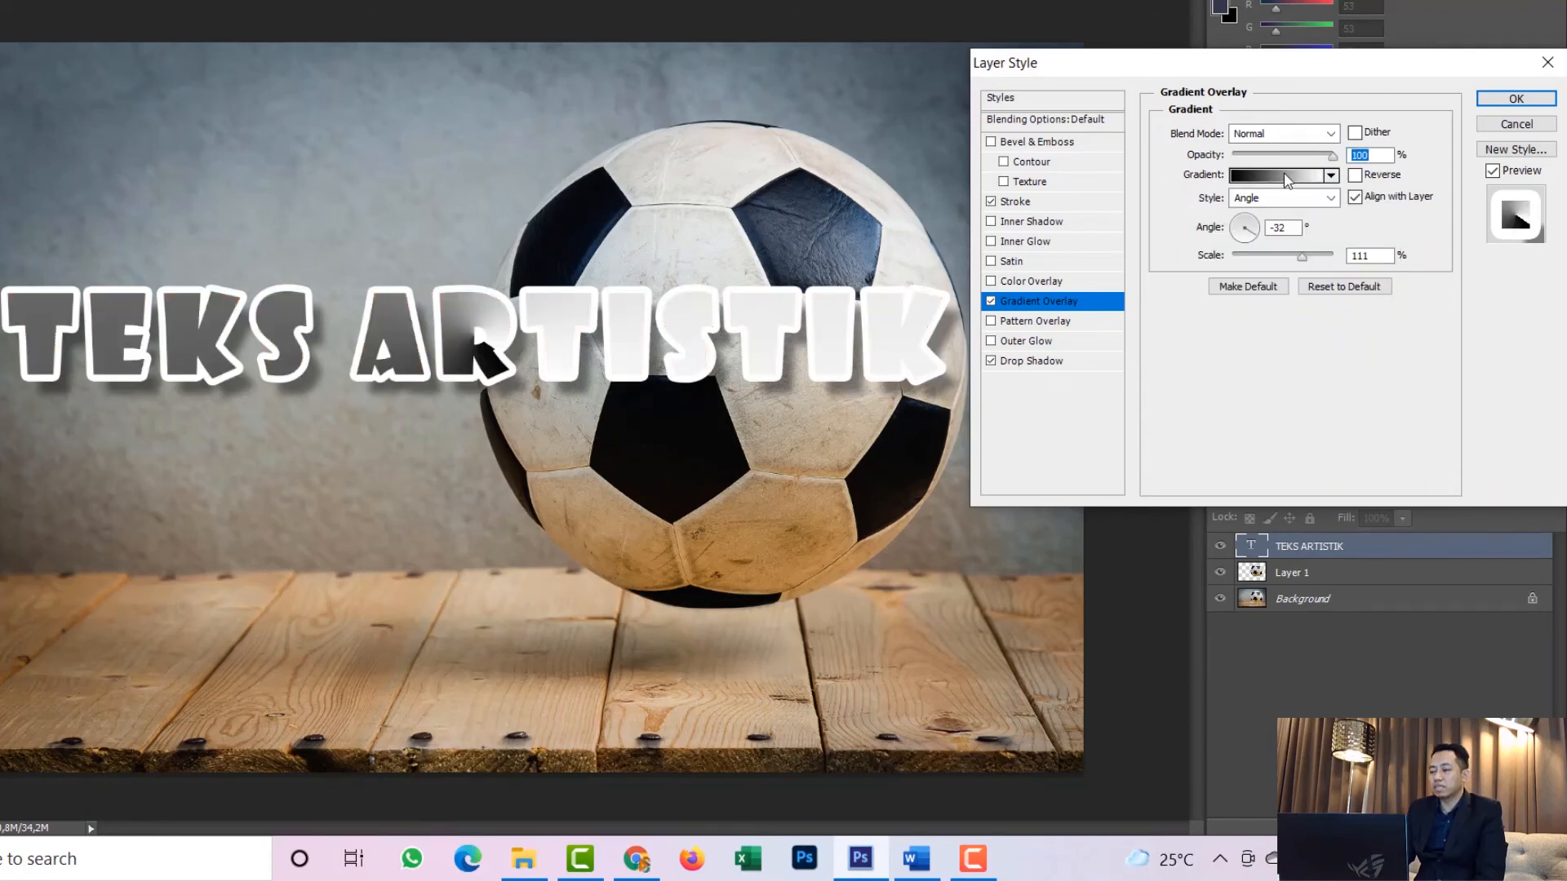
Recolor the black starting stop of the overlay's gradient to blue 2d2d93
click(1285, 177)
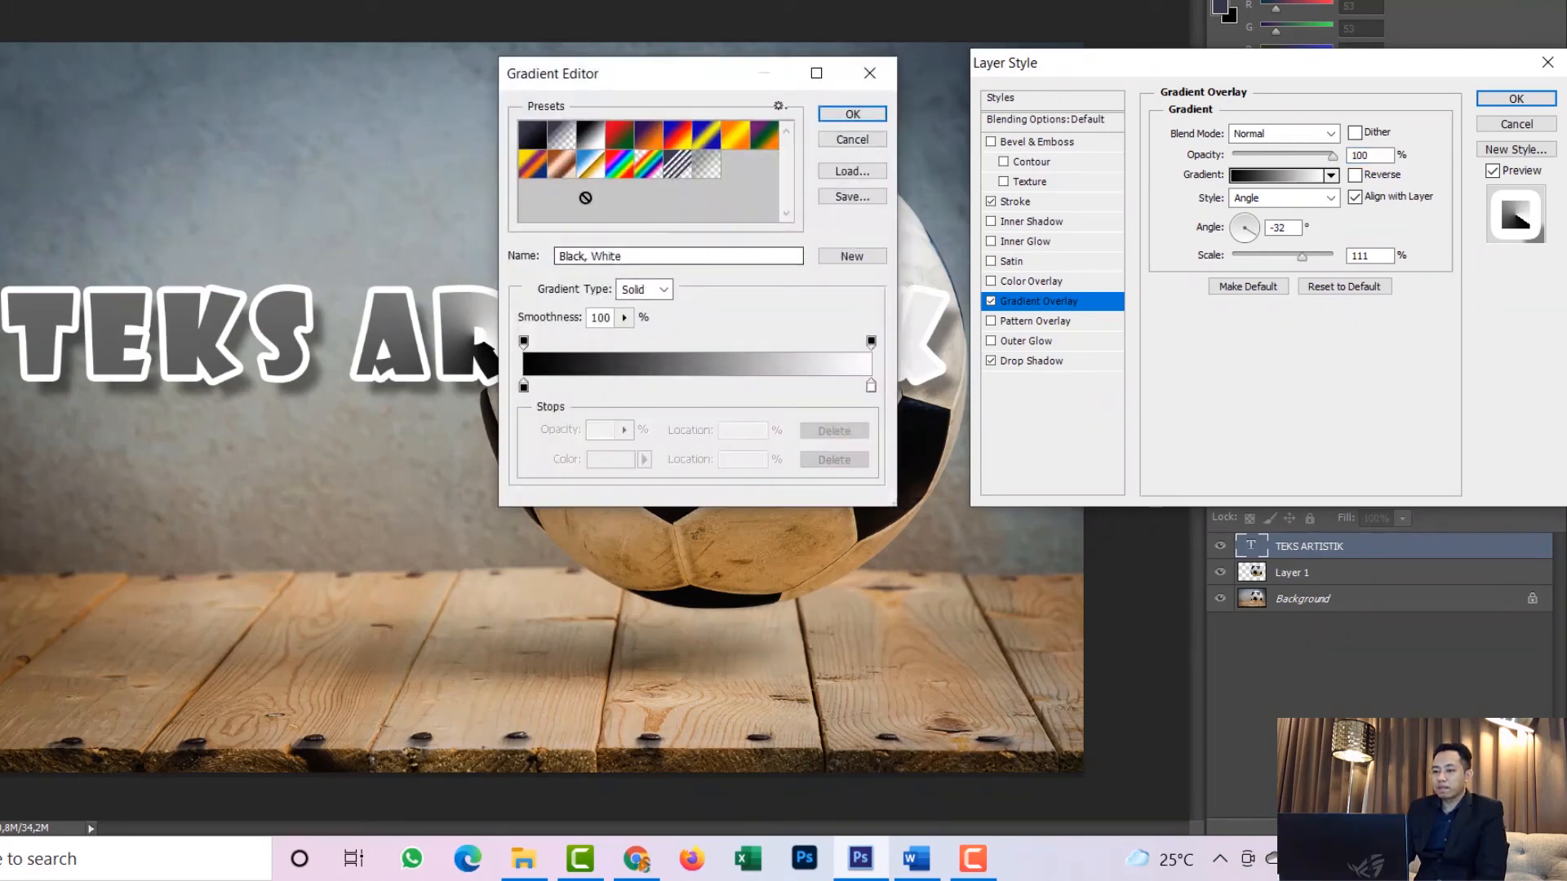
double_click(524, 385)
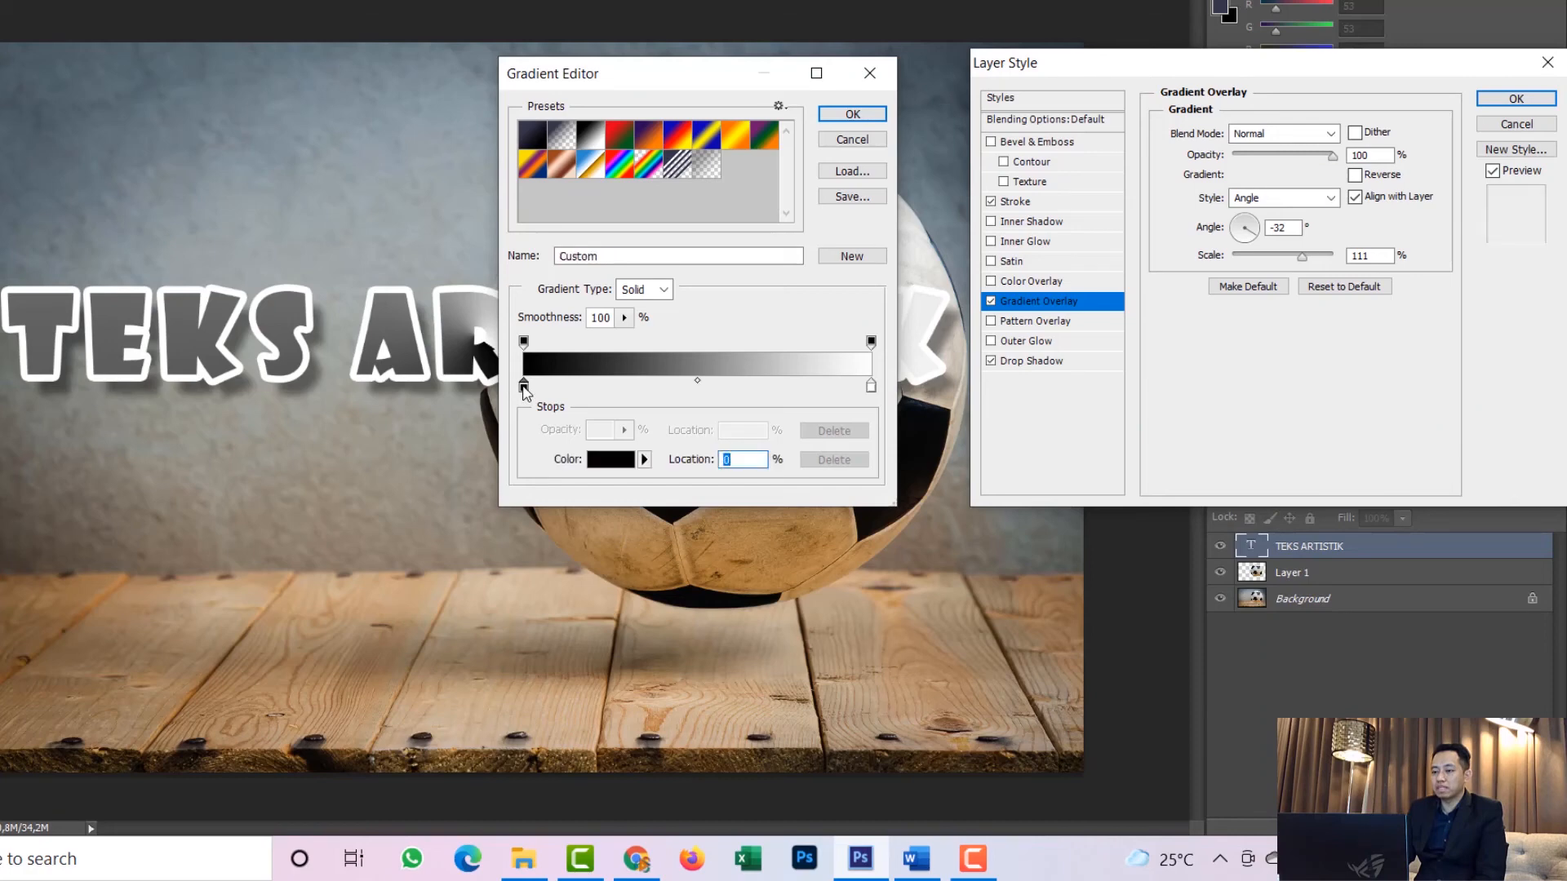
click(613, 258)
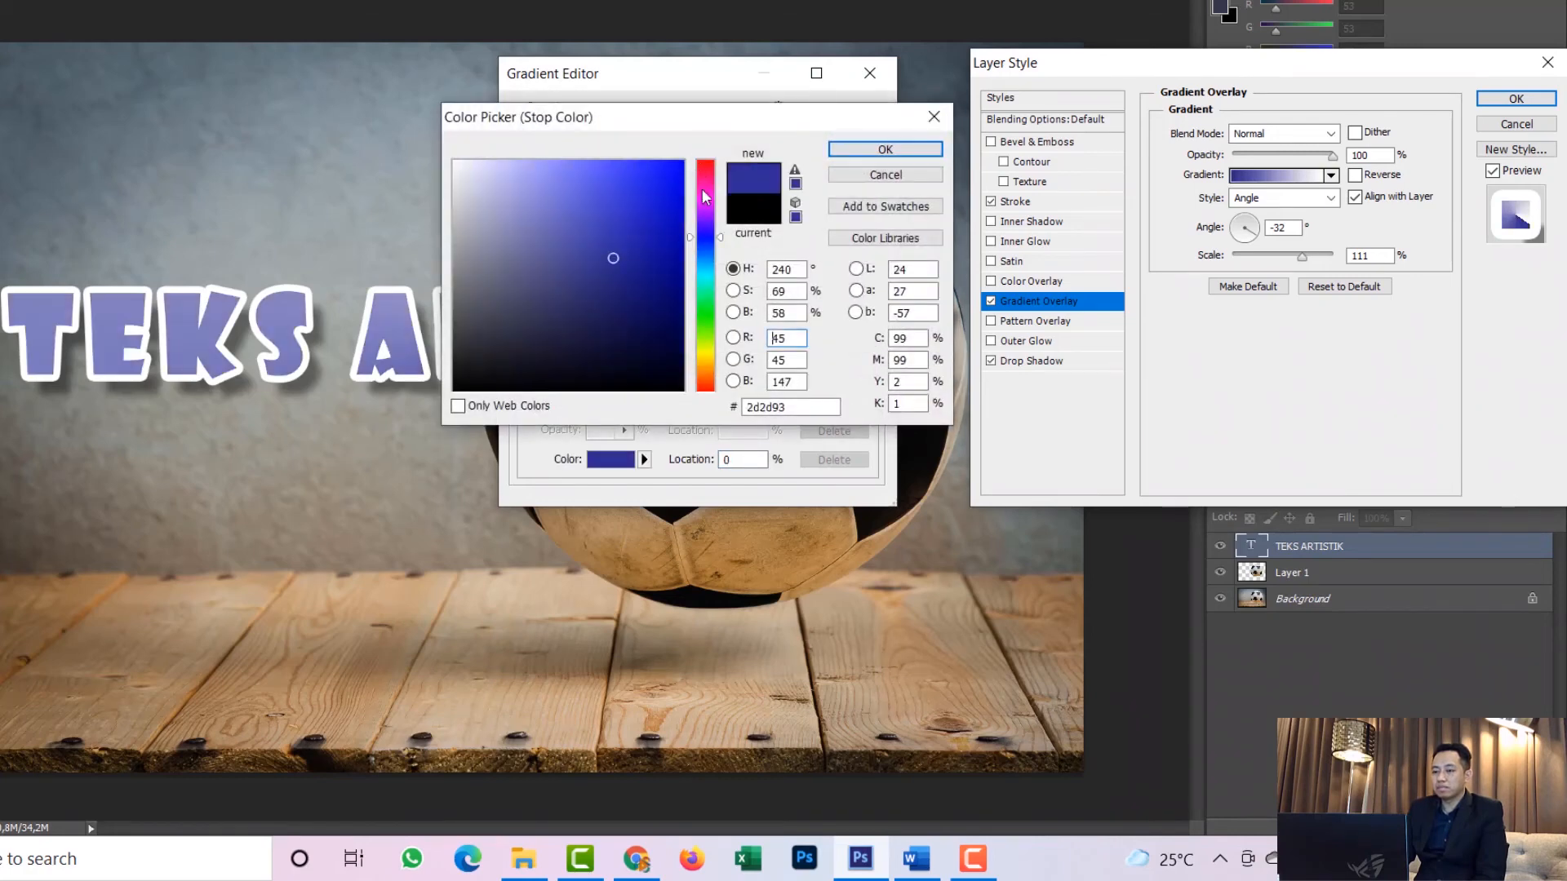
click(885, 149)
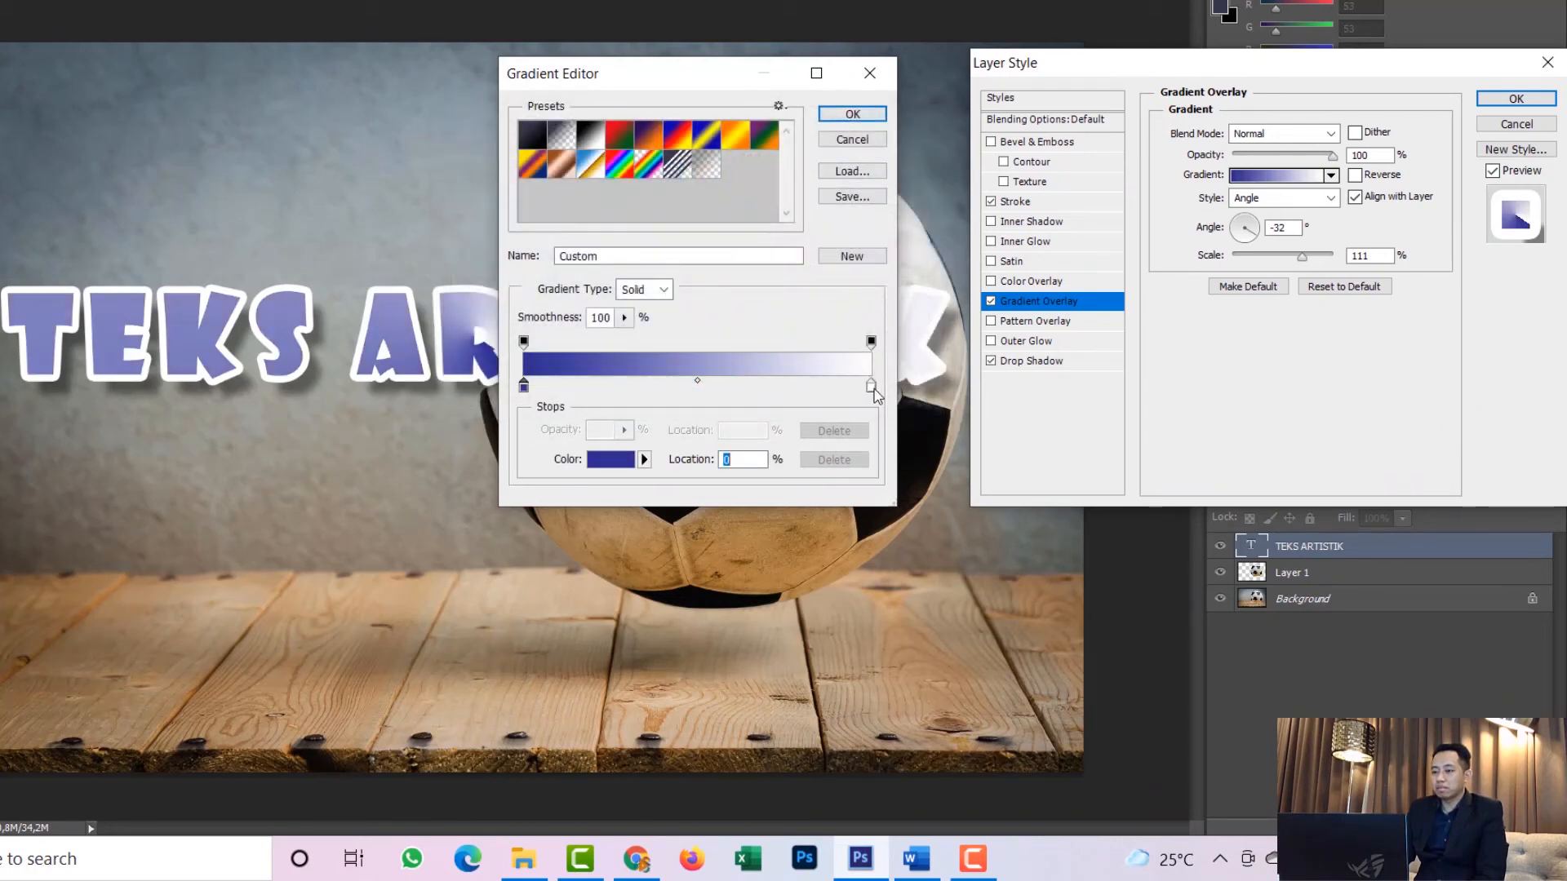
Recolor the white ending stop of the overlay's gradient to red ae1515
double_click(870, 385)
click(636, 305)
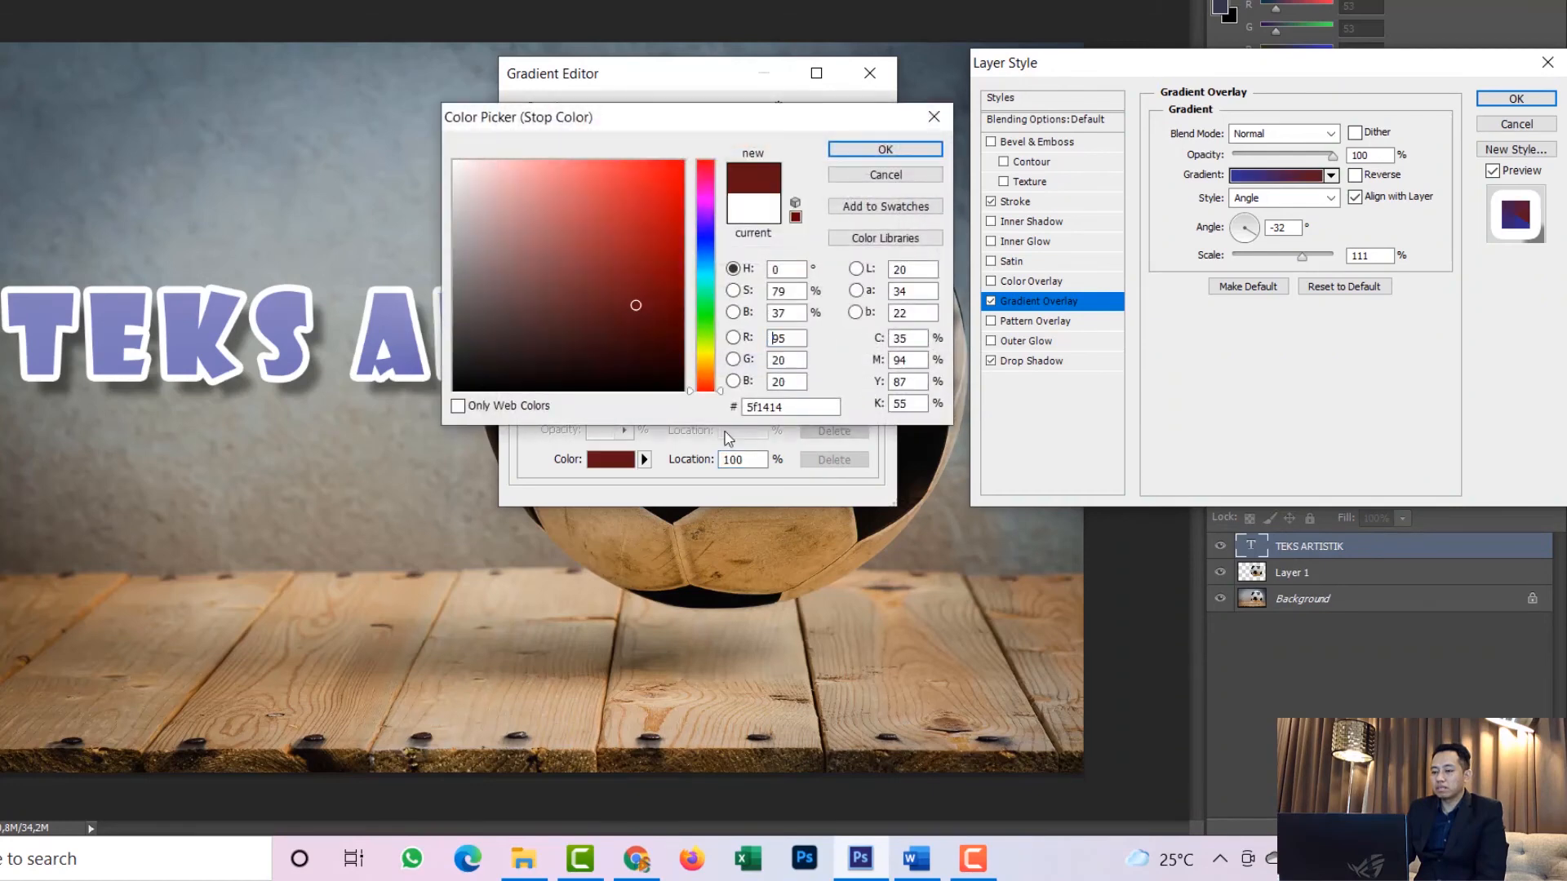
click(655, 233)
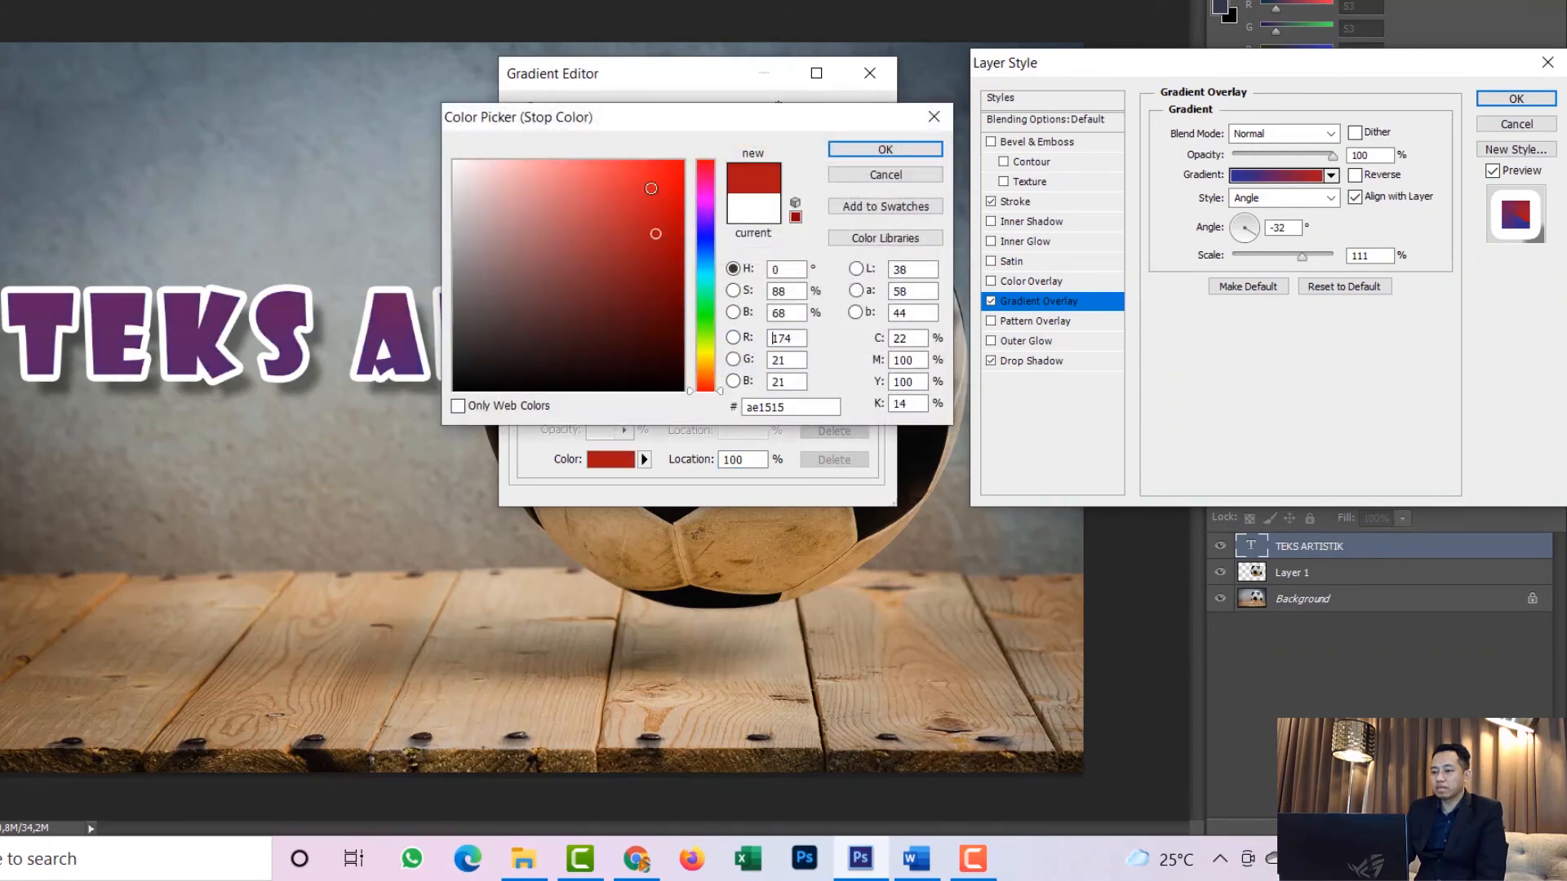
click(885, 149)
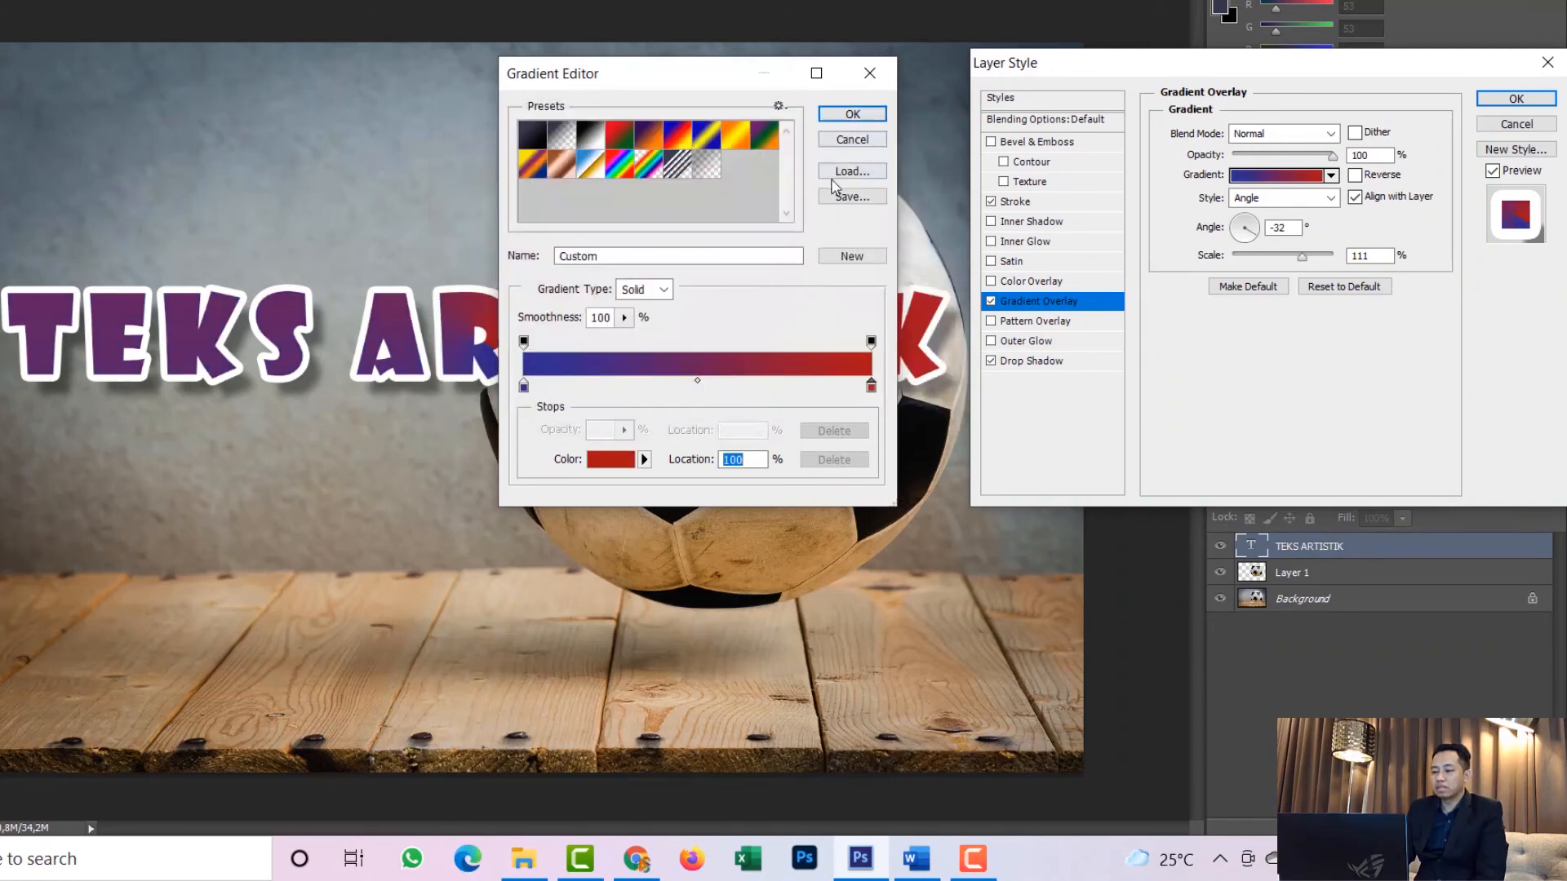
Try the Noise gradient type on the overlay's gradient and return it to Solid
click(664, 290)
click(664, 291)
click(664, 290)
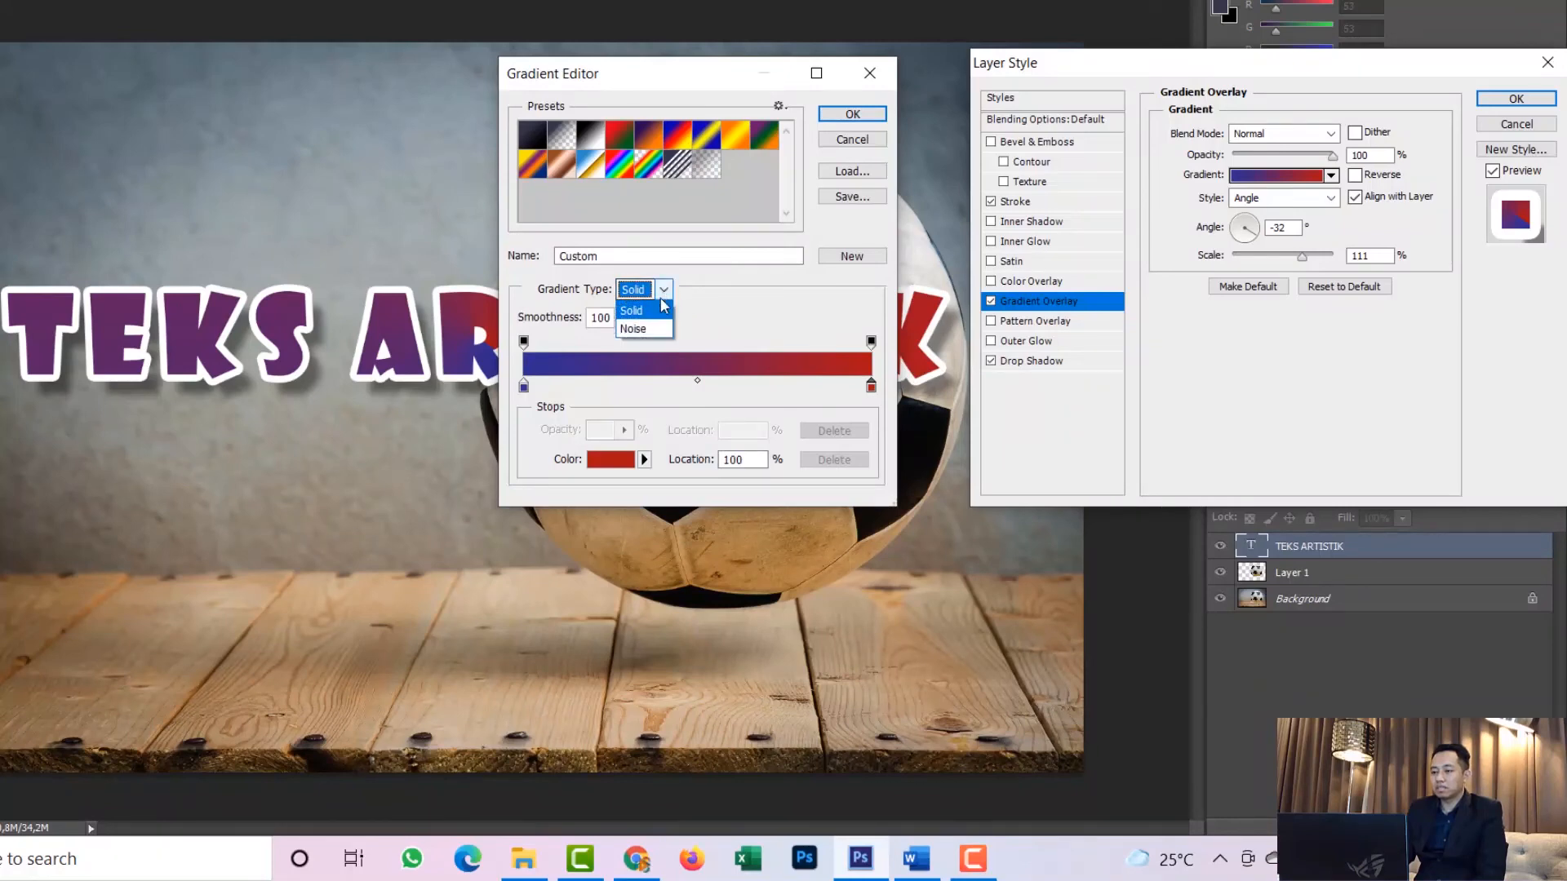
click(633, 328)
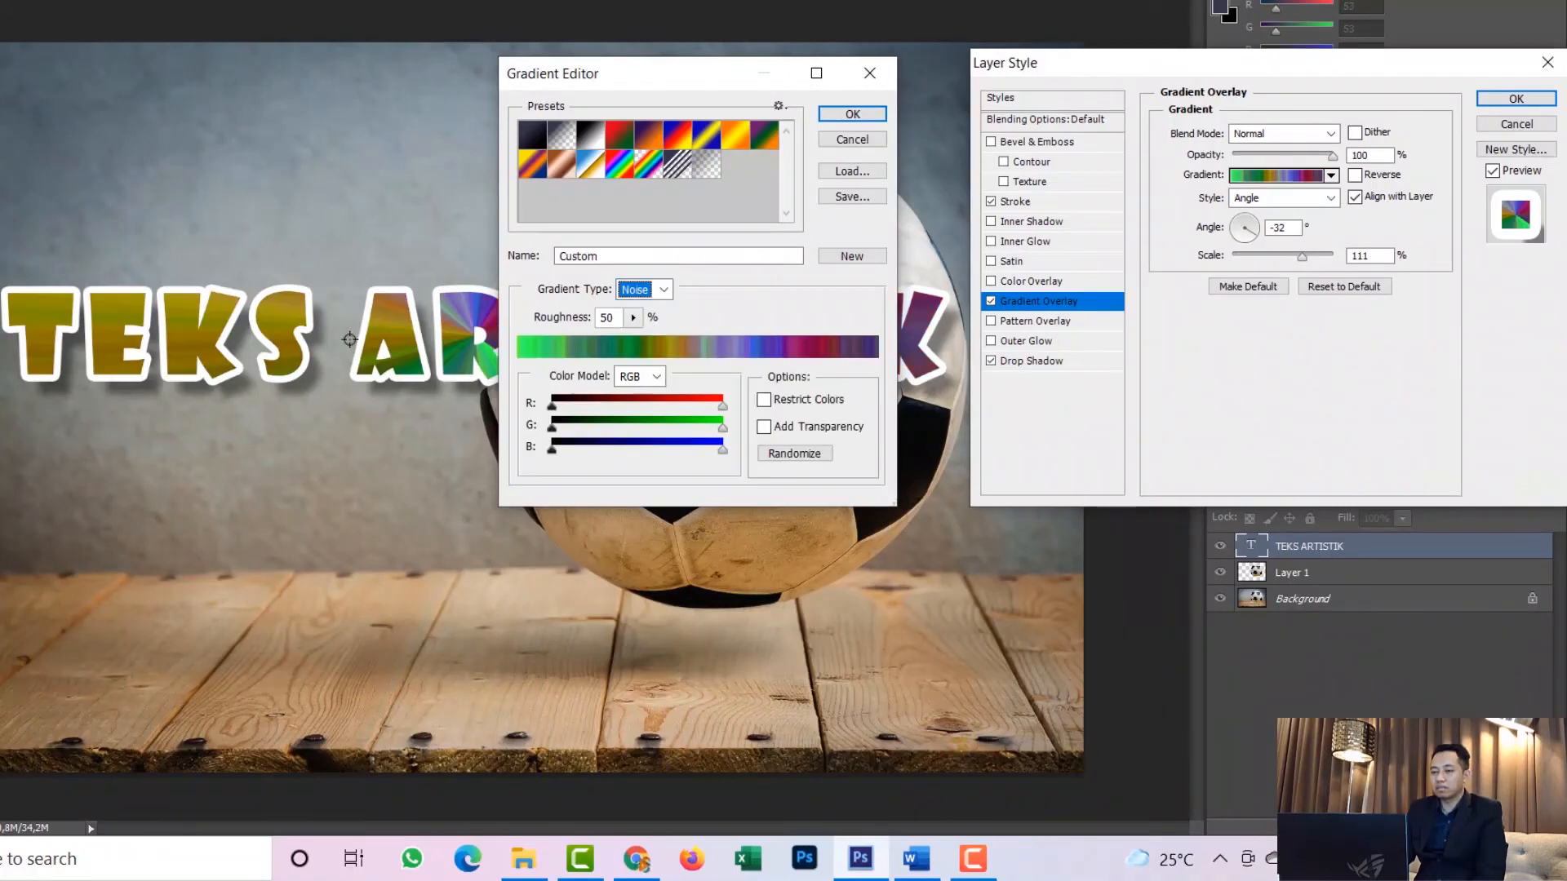
click(663, 290)
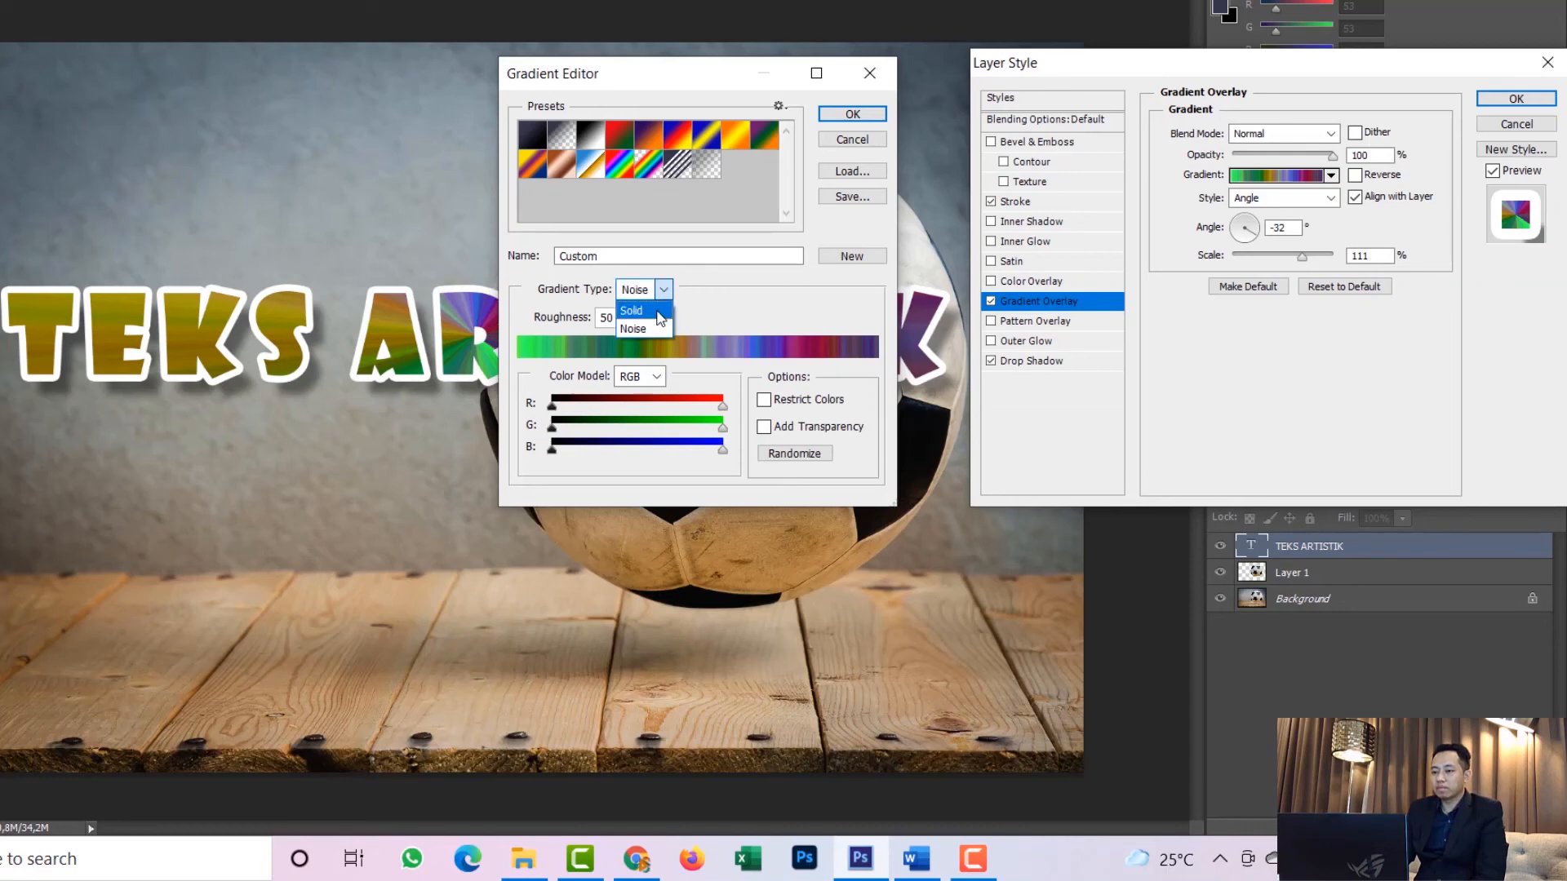
click(635, 313)
Accept the edited gradient, set the gradient overlay's style to Linear, and apply the layer style to the text
click(851, 115)
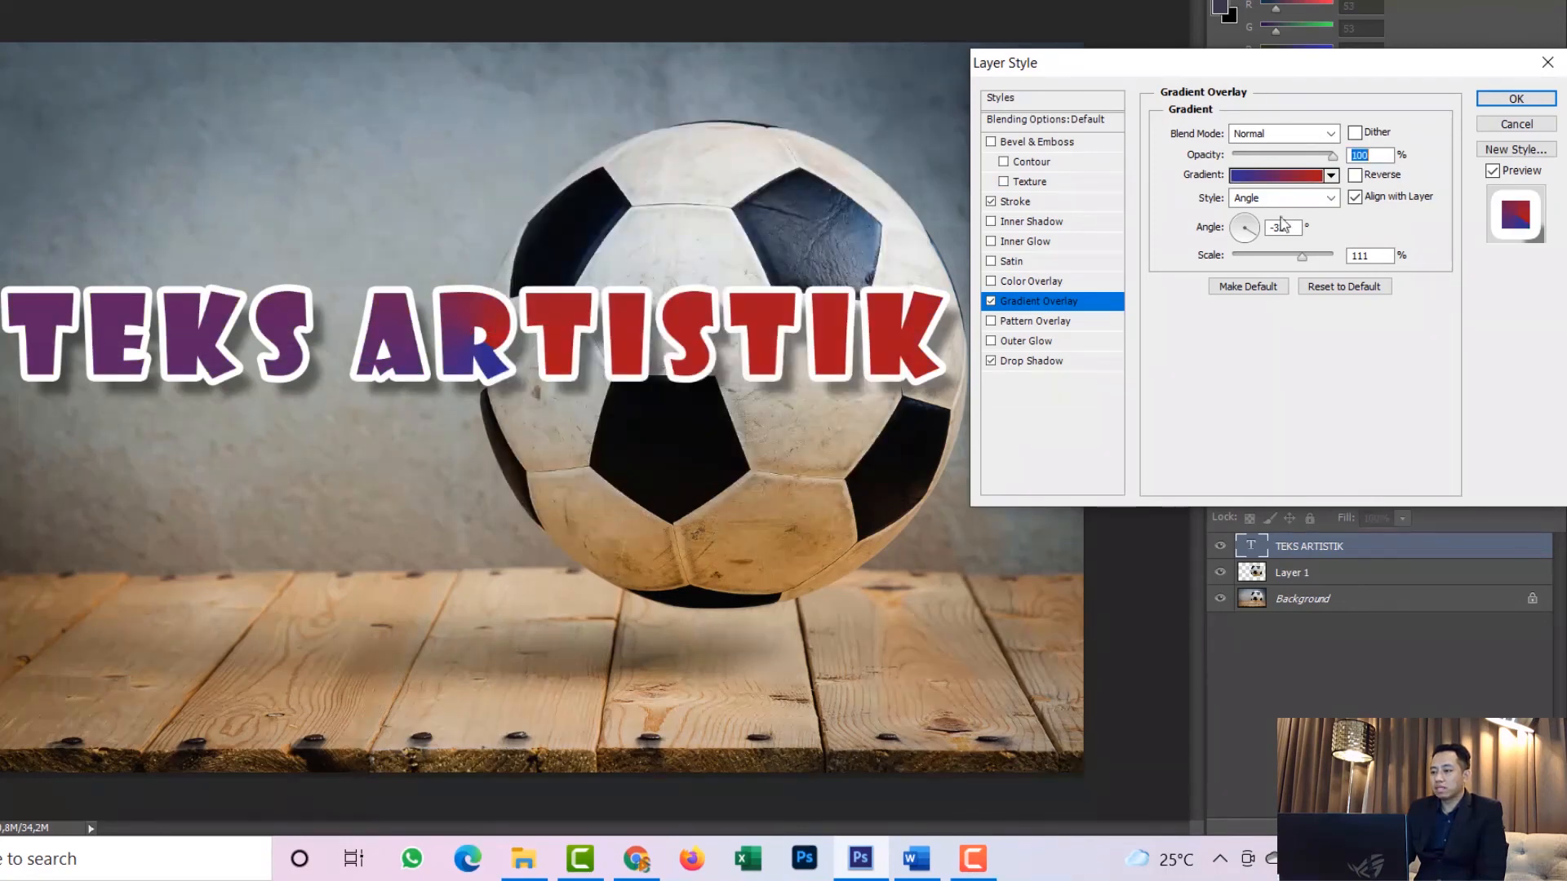
click(1306, 200)
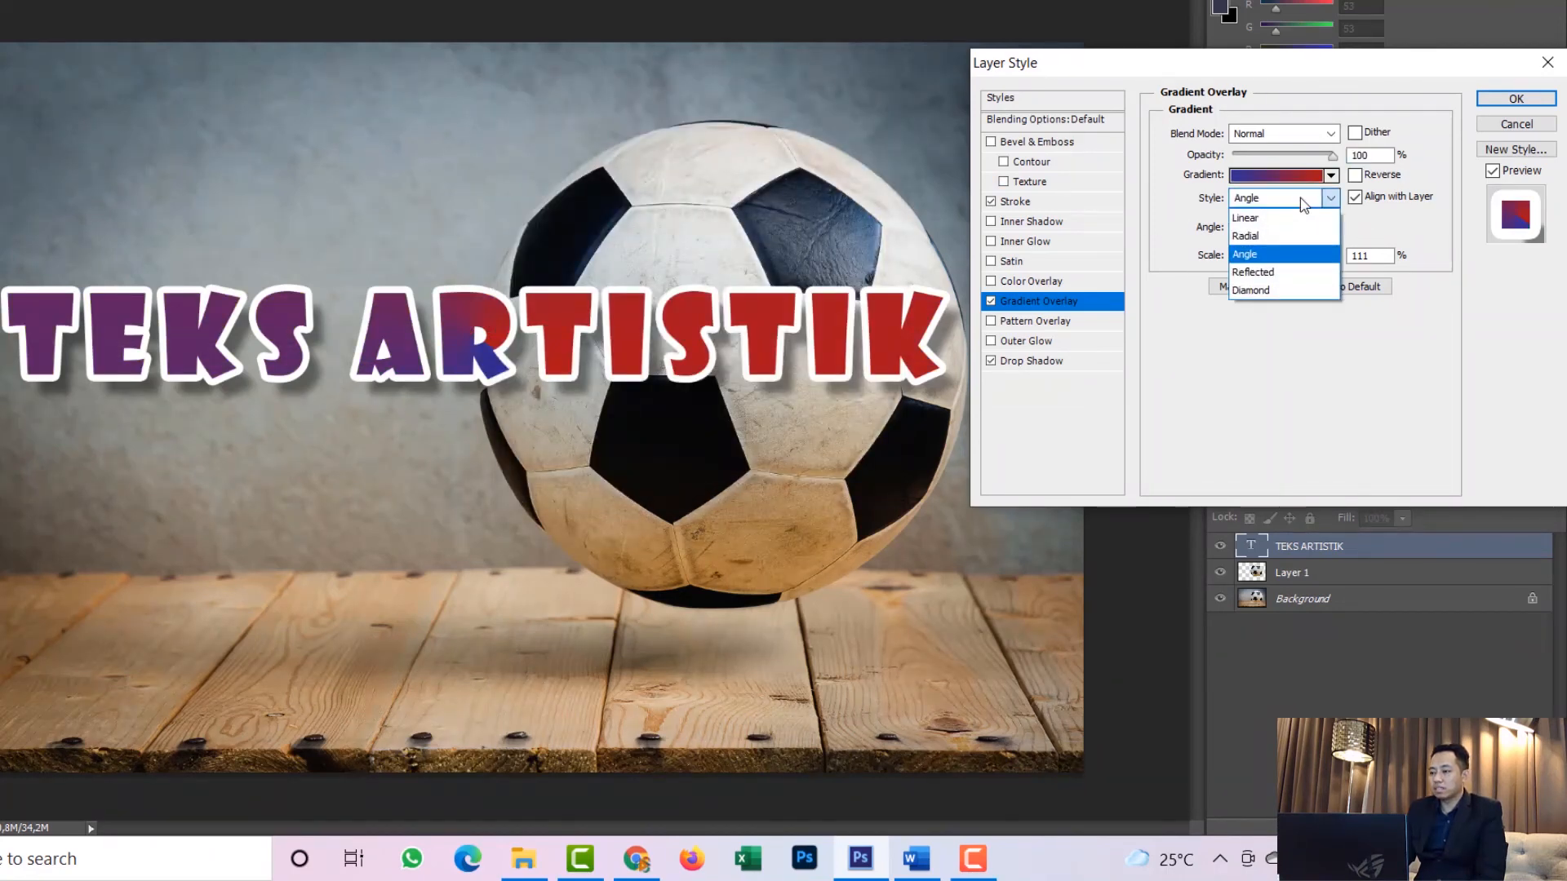
click(1288, 224)
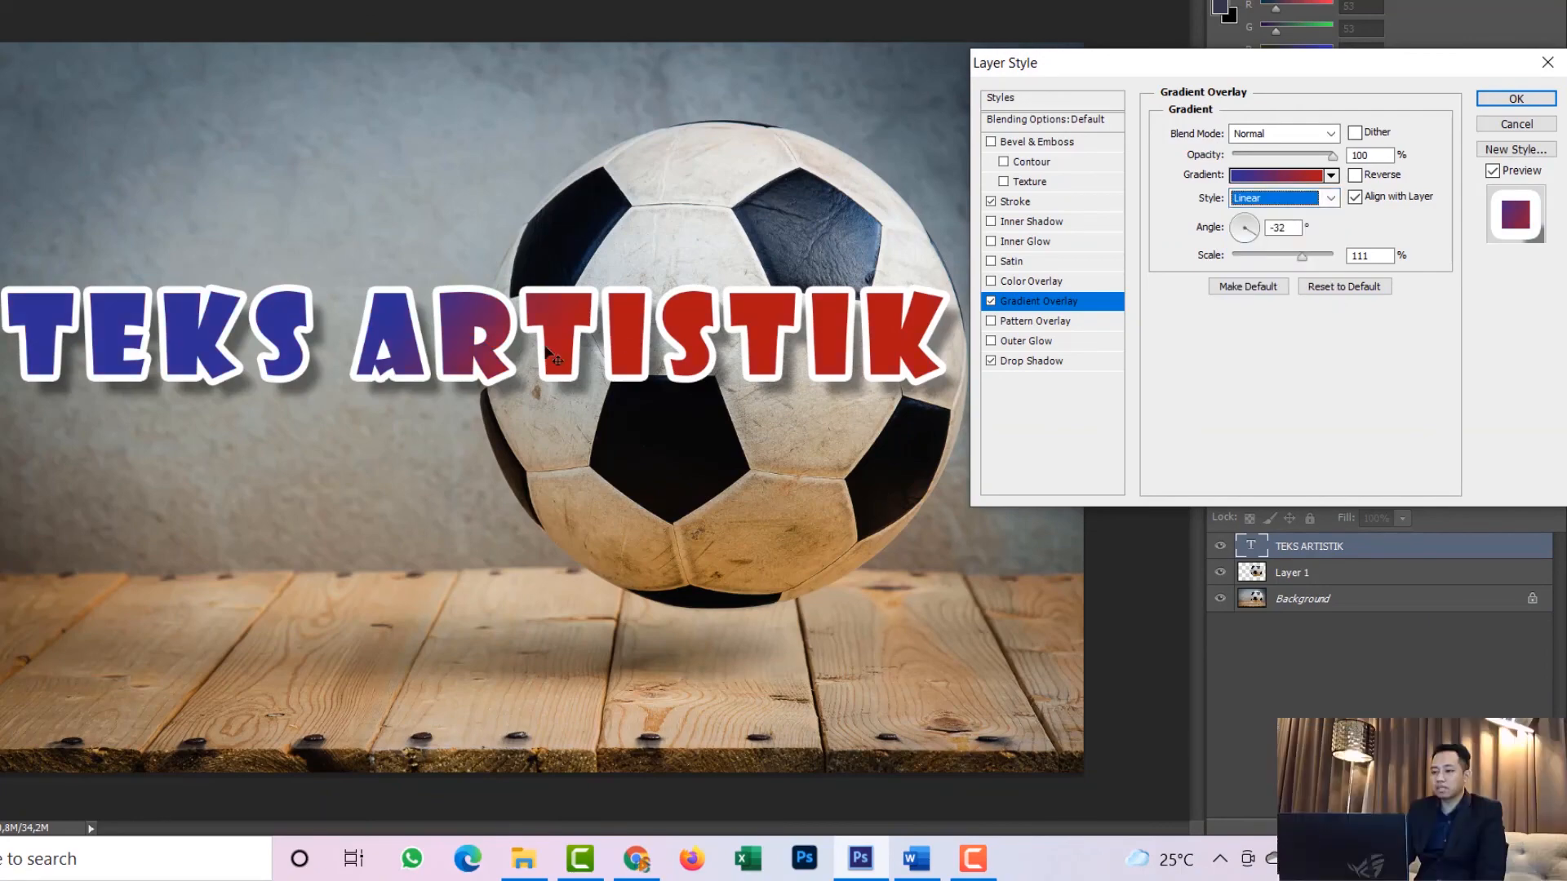
click(1517, 98)
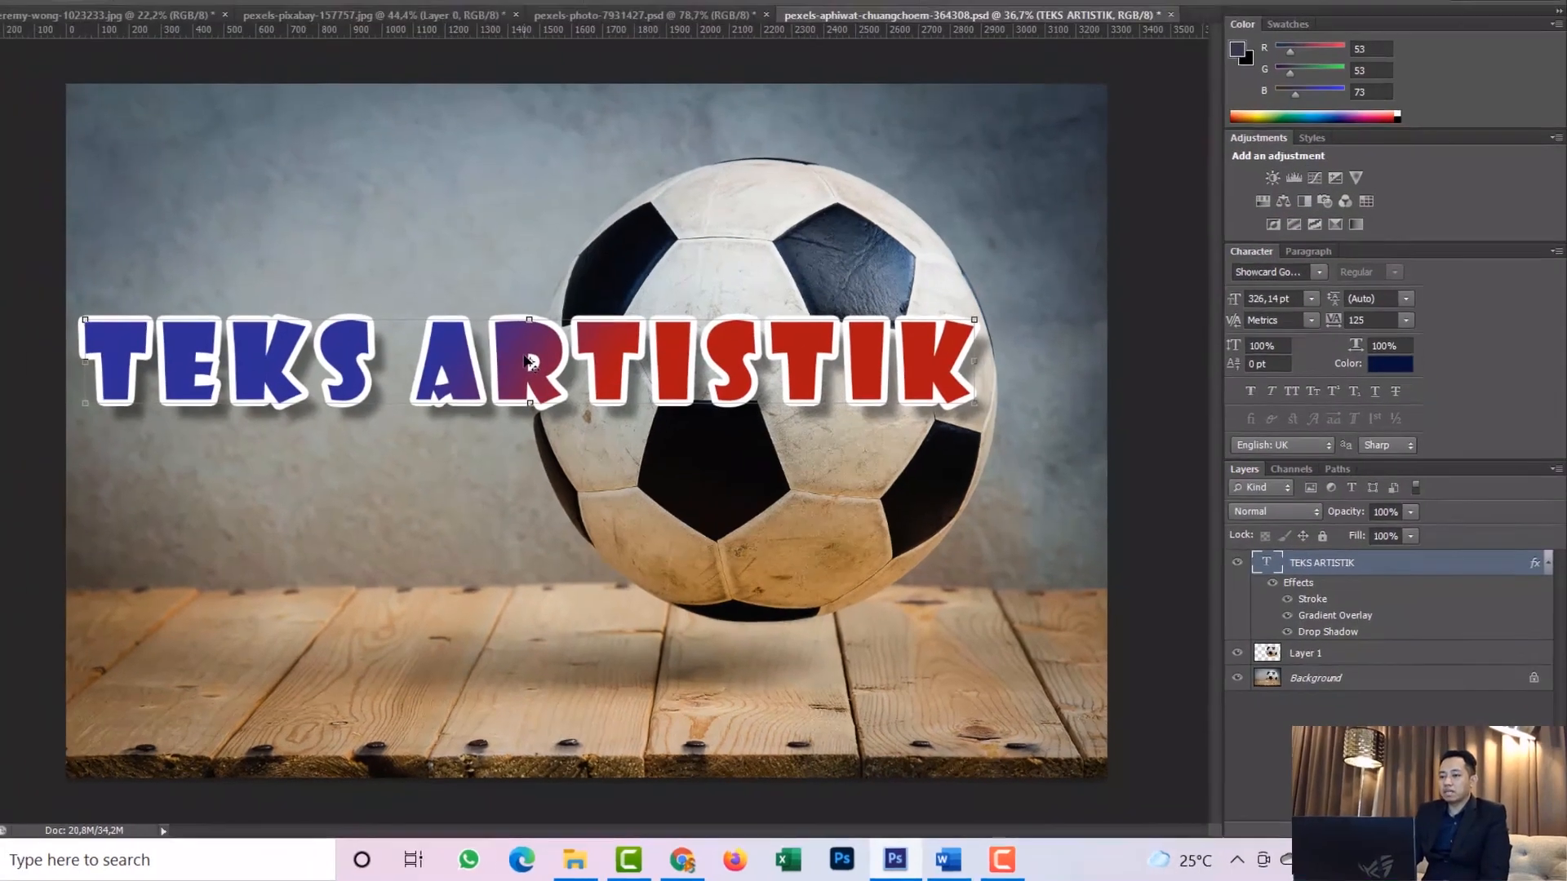